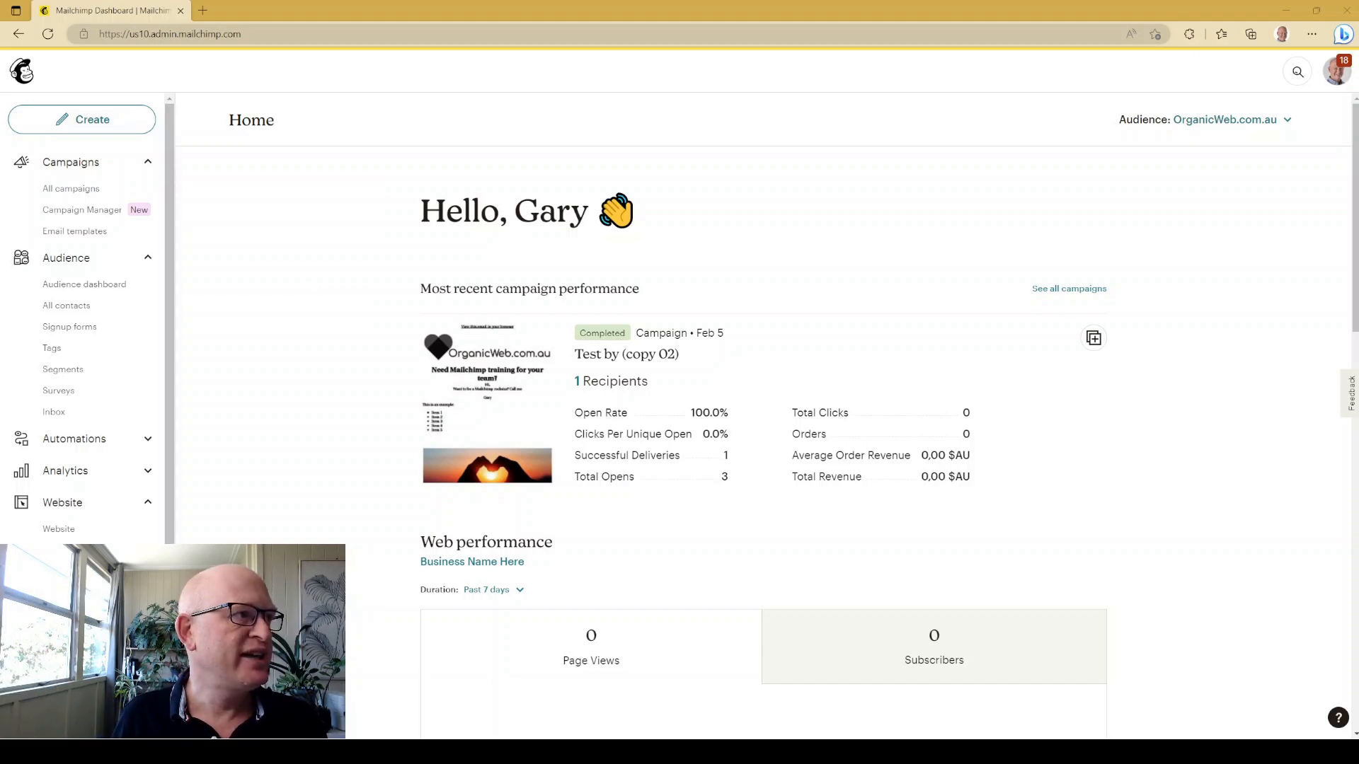
Create a landing page named "Test 2" for the OrganicWeb.com.au audience, based on the Grow Your List template
{"action": "left_click", "coordinate": [92, 121]}
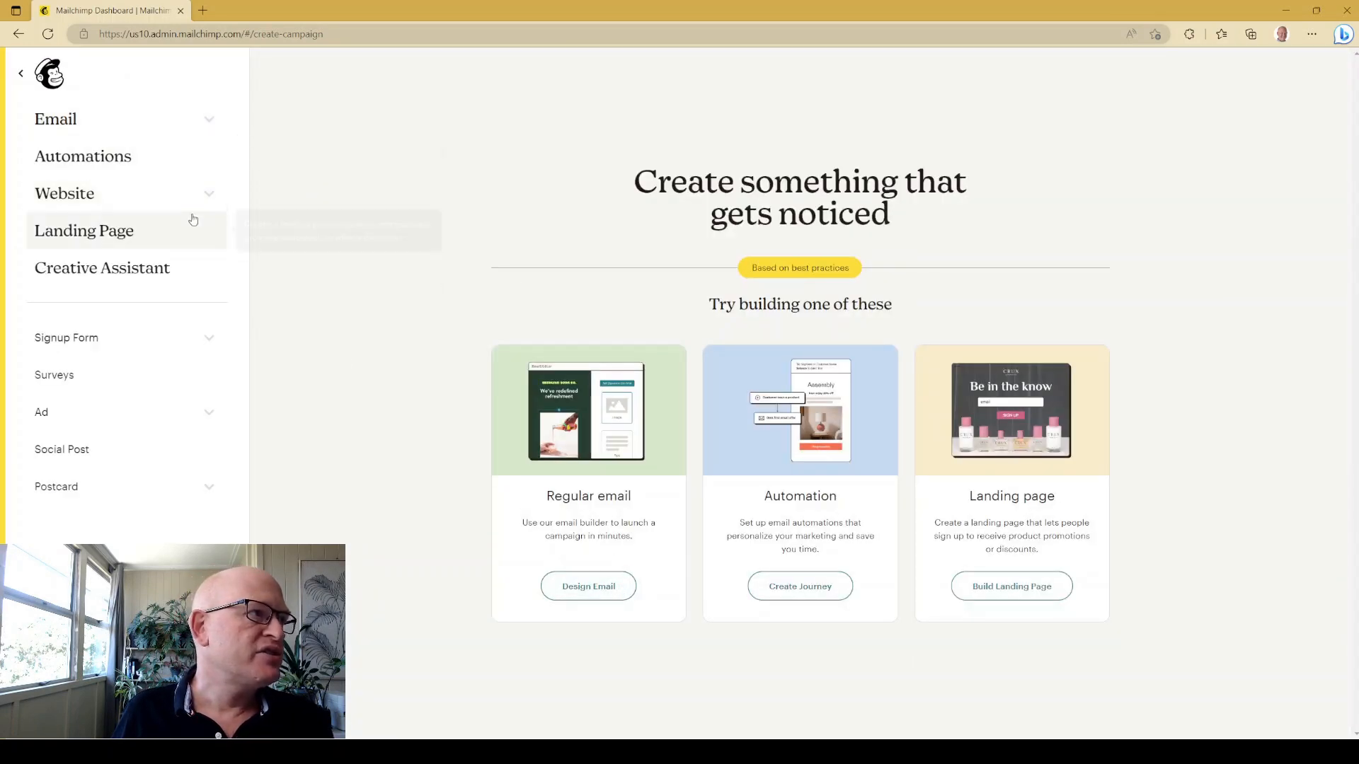
{"action": "left_click", "coordinate": [179, 231]}
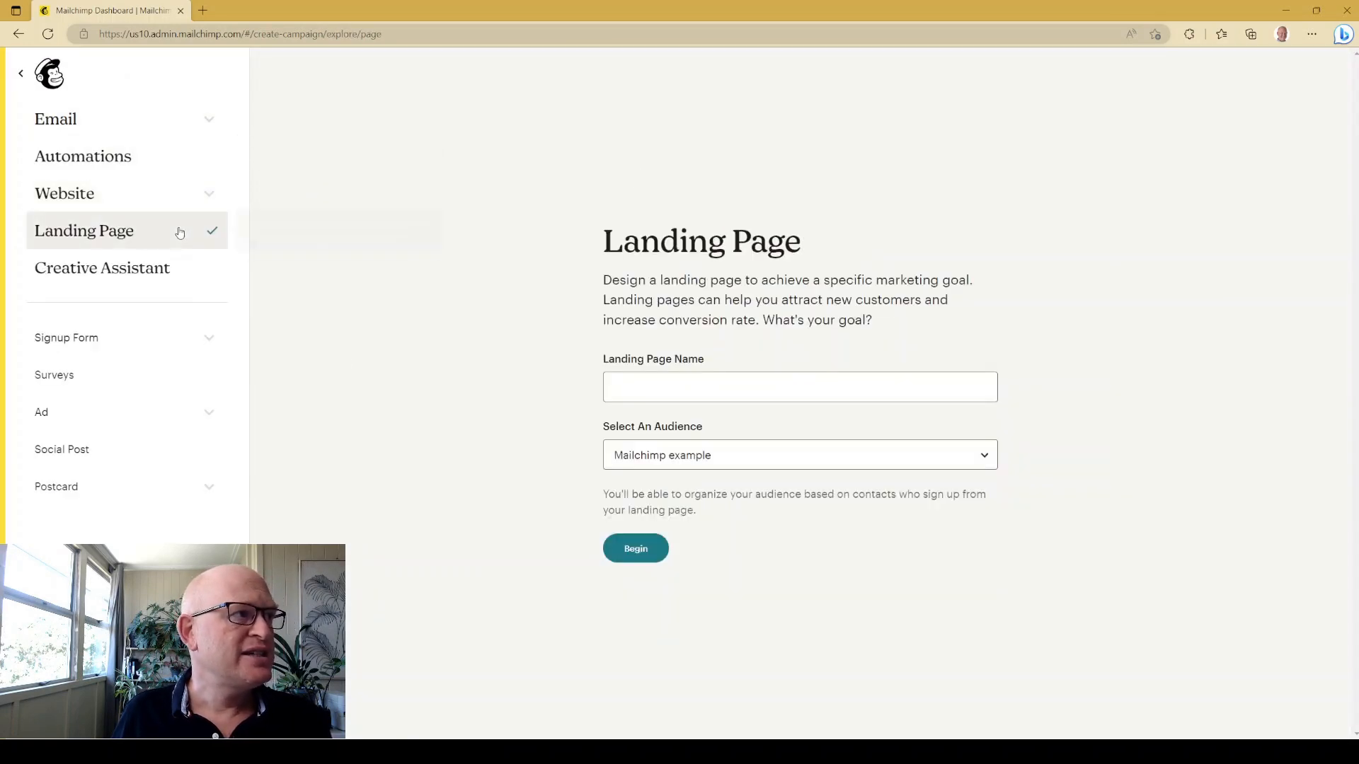
{"action": "left_click", "coordinate": [644, 395]}
{"action": "type", "text": "T"}
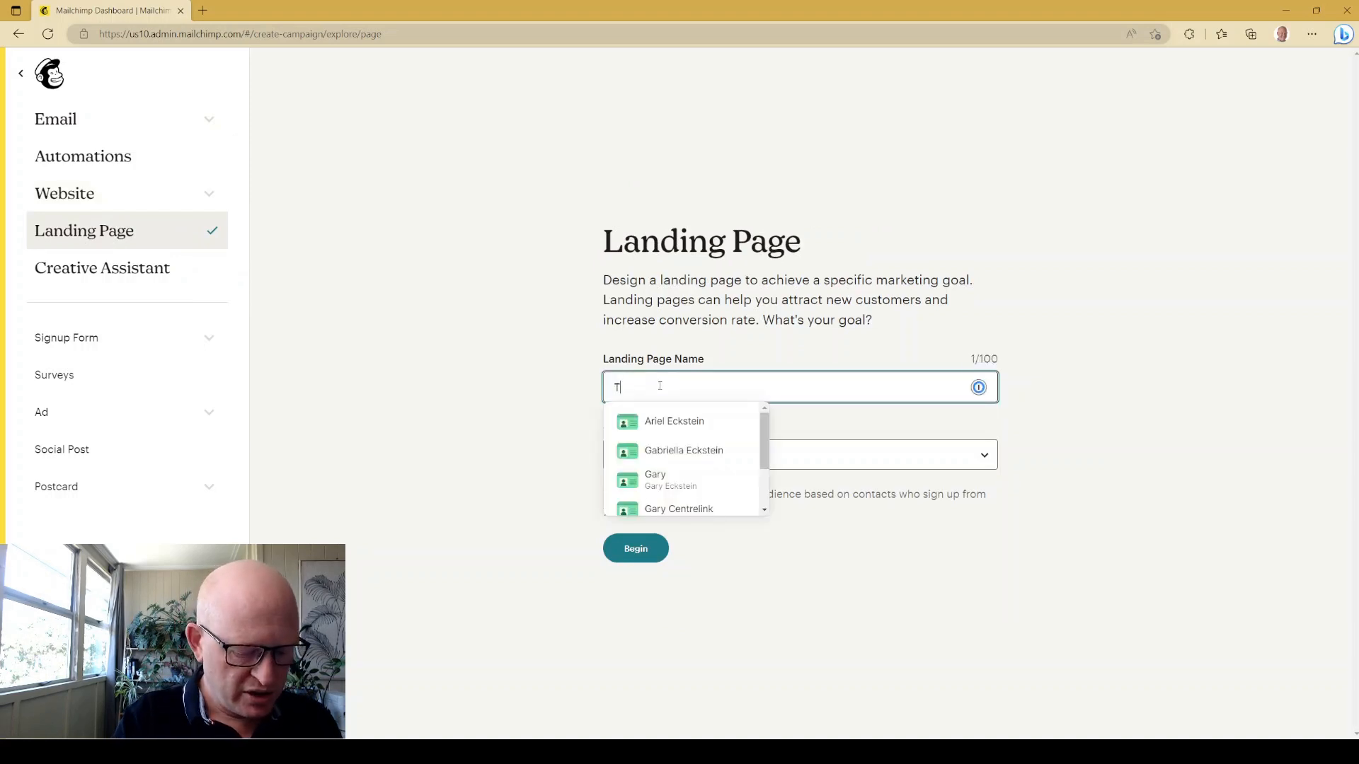
{"action": "type", "text": "est 2"}
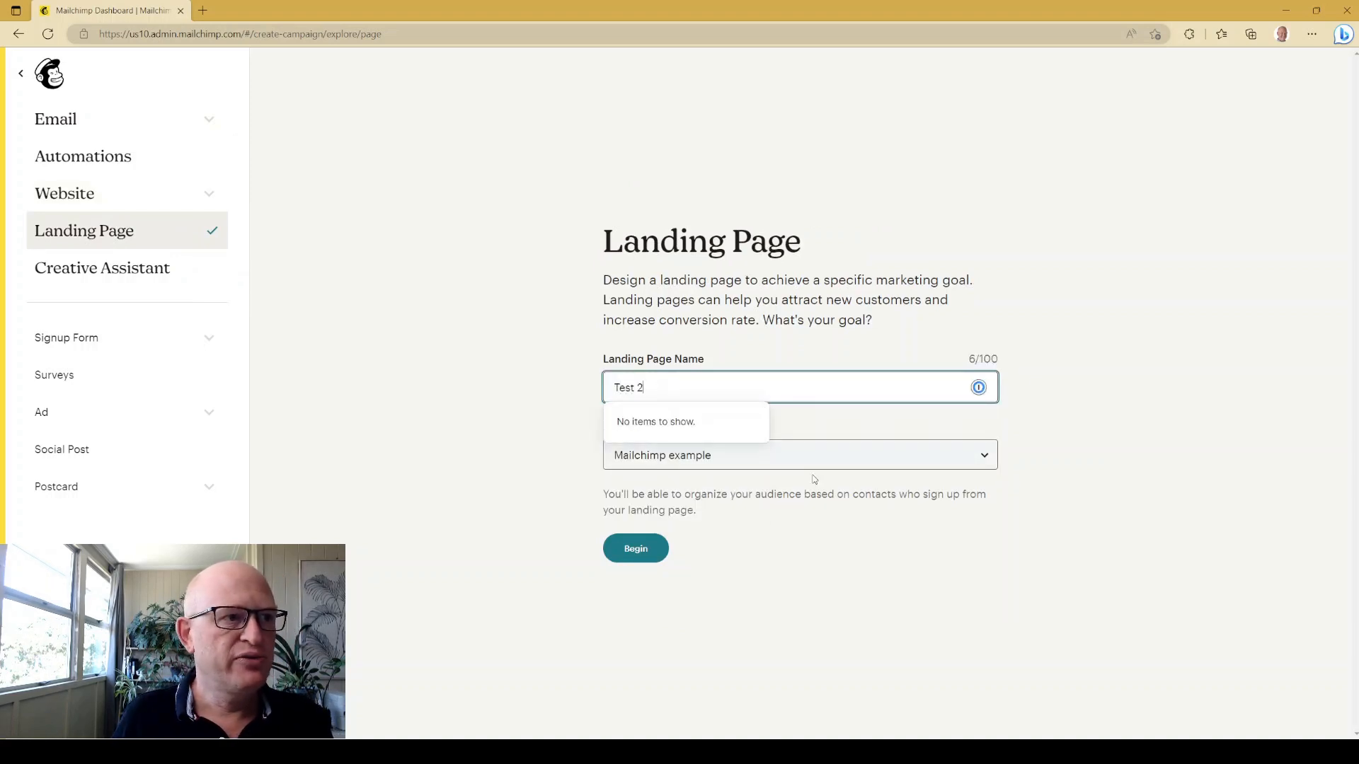
{"action": "left_click", "coordinate": [708, 462]}
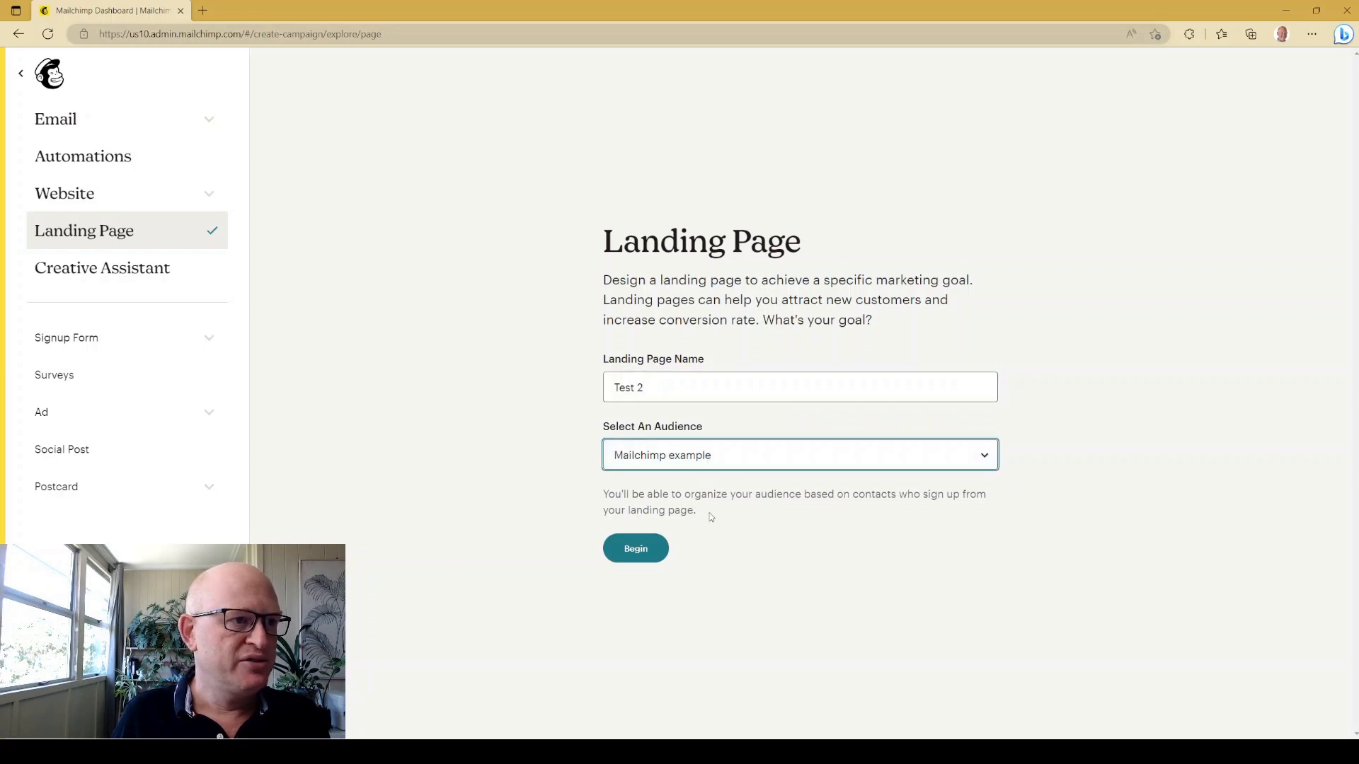
{"action": "key", "text": "Down"}
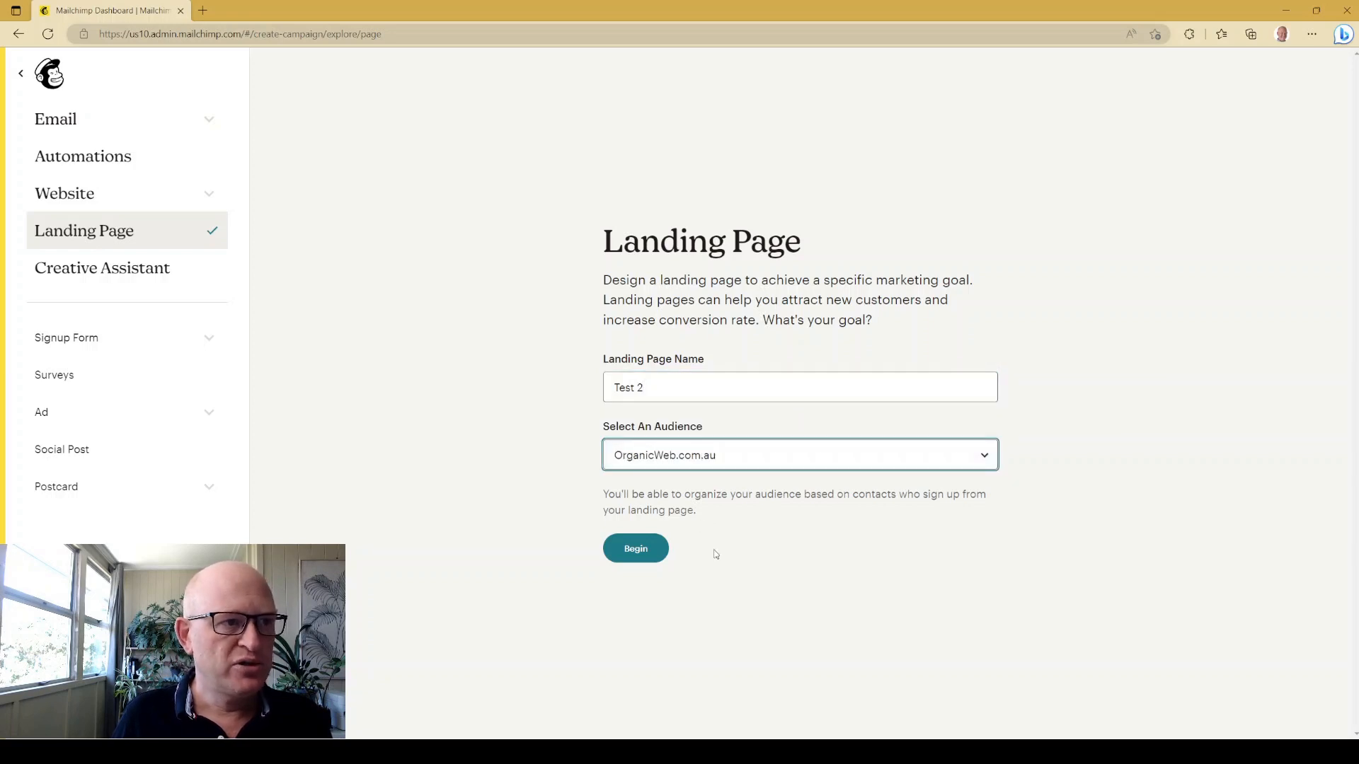
{"action": "left_click", "coordinate": [635, 549]}
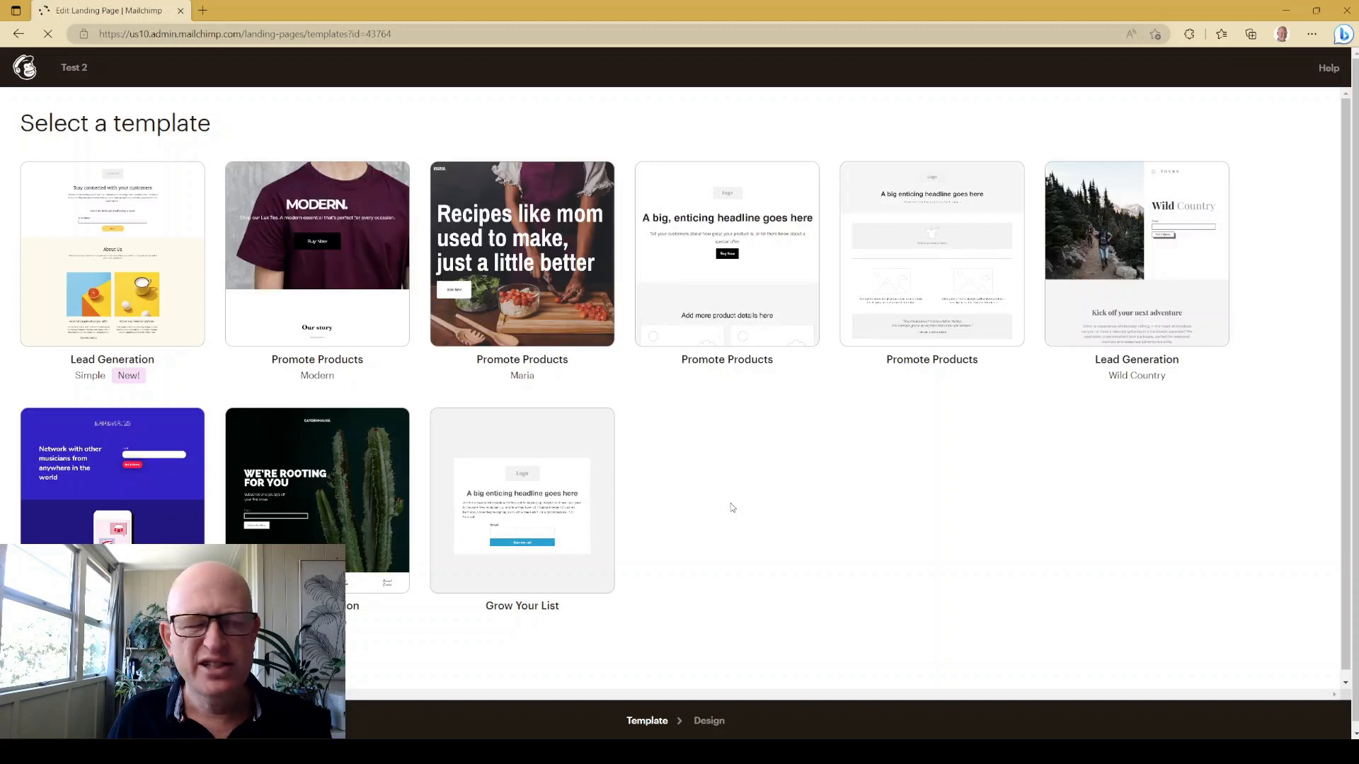
{"action": "scroll", "coordinate": [541, 521], "scroll_direction": "down", "scroll_amount": 1}
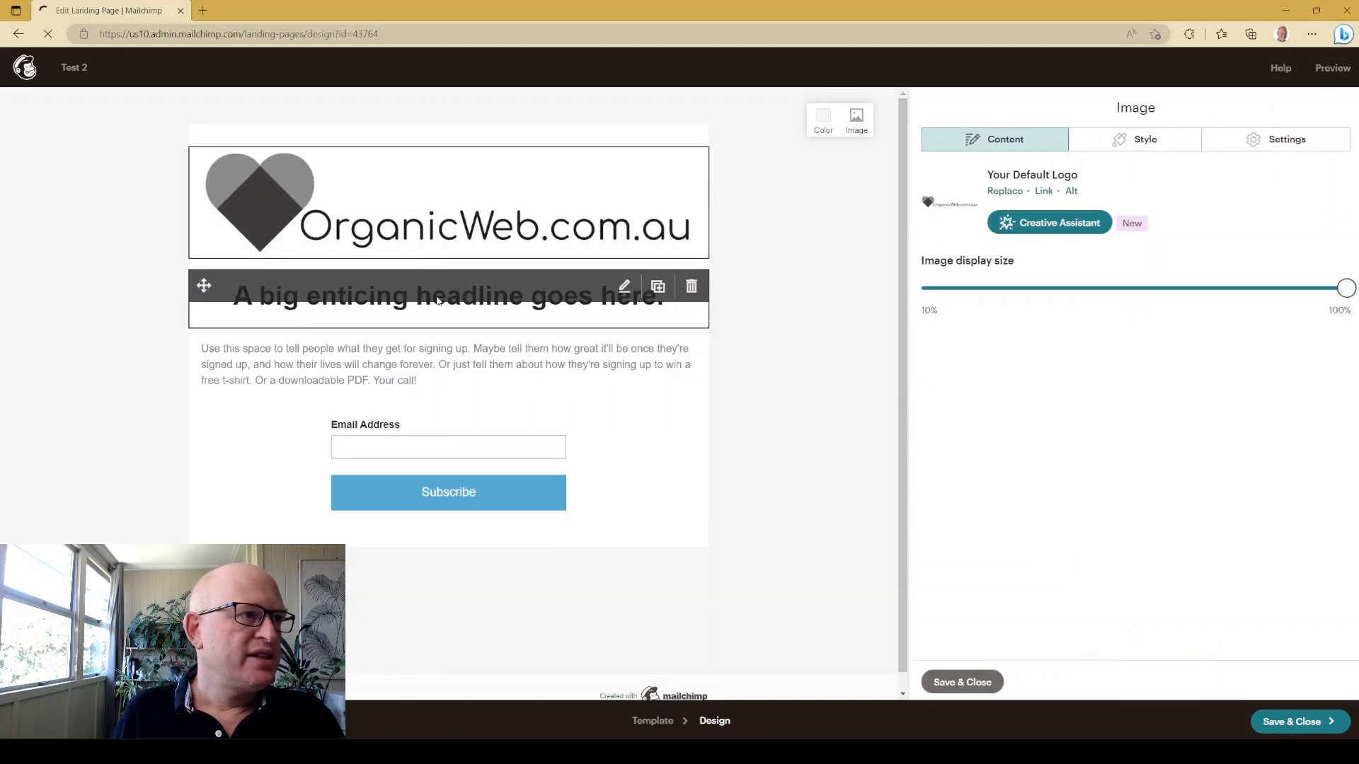
Replace the placeholder headline on the landing page with "Come back. We miss you!"
{"action": "left_click", "coordinate": [629, 287]}
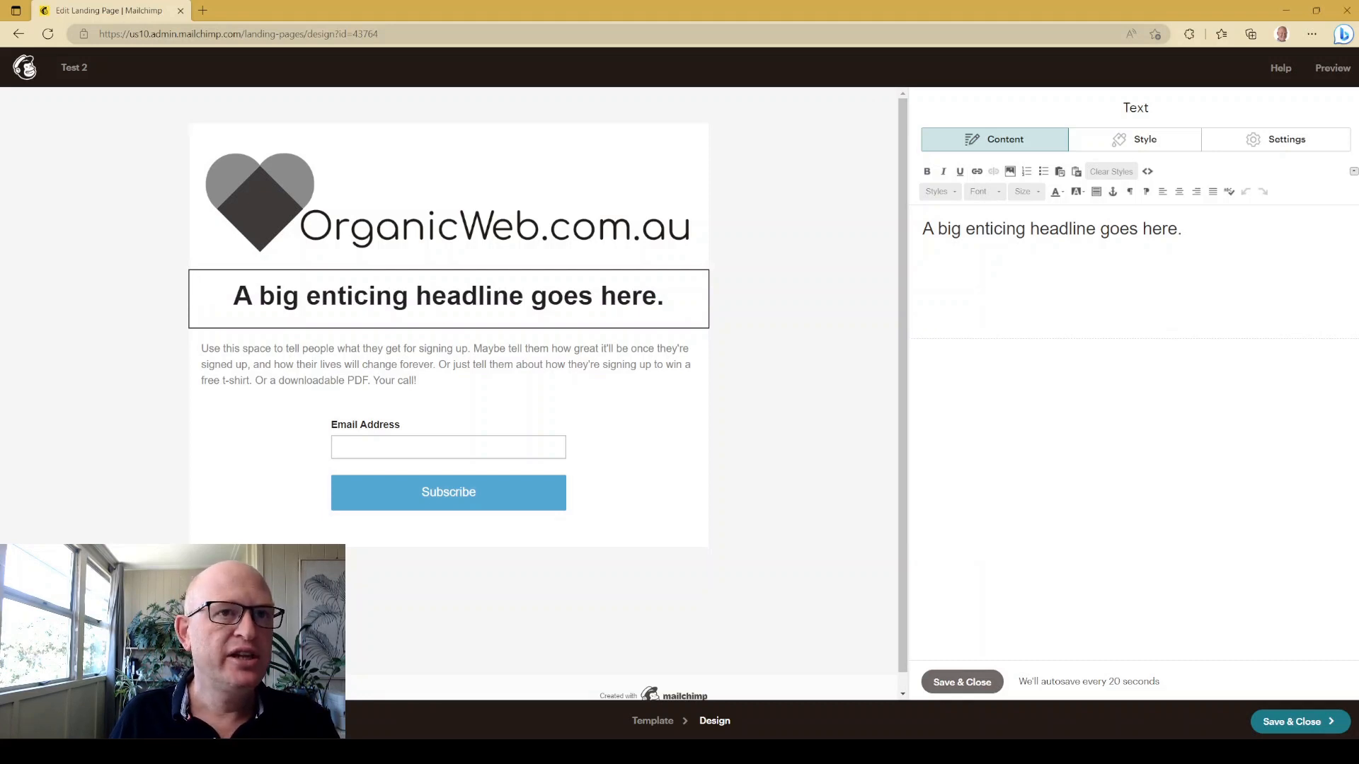
{"action": "key", "text": "ctrl+a"}
{"action": "type", "text": "Come back. We miss you!"}
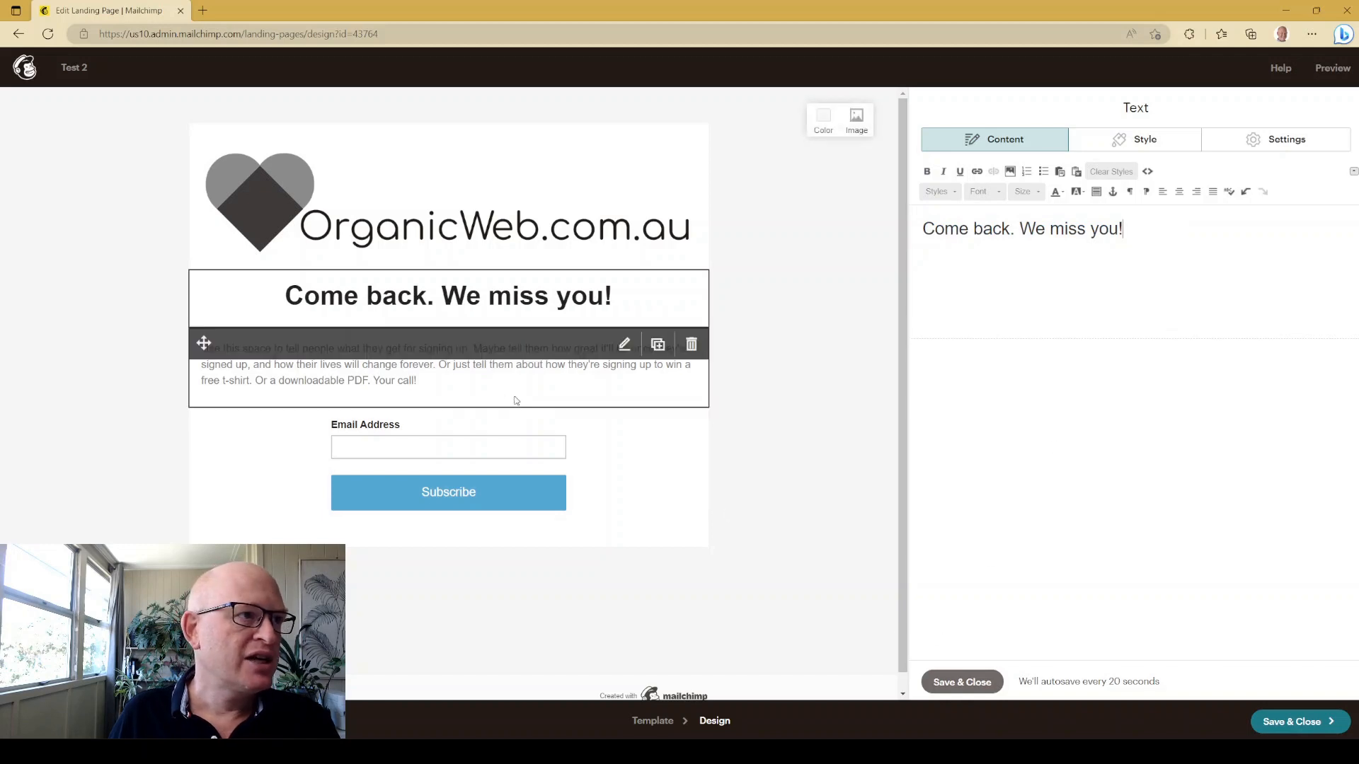
Replace the placeholder paragraph with a message saying we miss you already, want you back, and will send a small gift for resubscribing below
{"action": "left_click", "coordinate": [513, 373]}
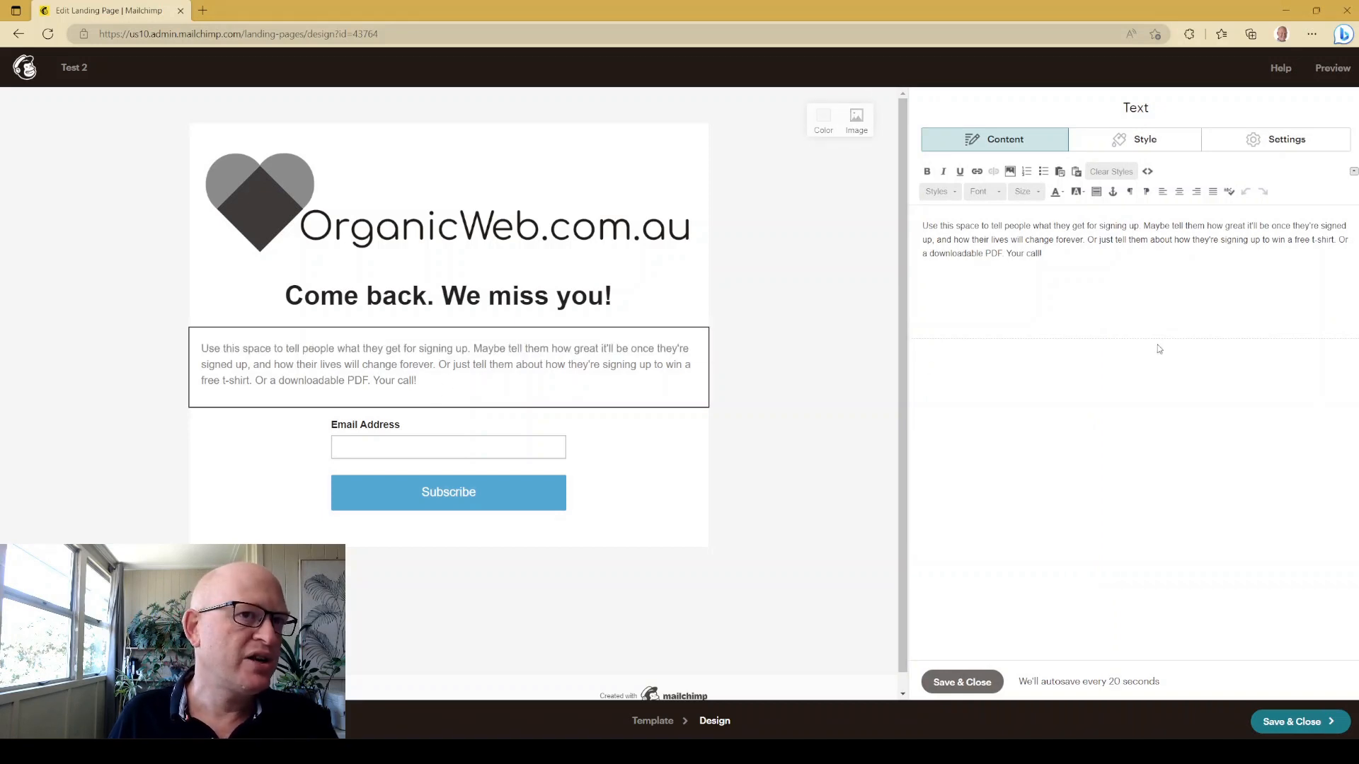
{"action": "left_click_drag", "start_coordinate": [1044, 253], "coordinate": [922, 225]}
{"action": "type", "text": "It's only been seconds, but we miss you already and we want you back. In fact we miss you so much that we want to send you a small gift. Resubscribe below and we'll send you gift :)"}
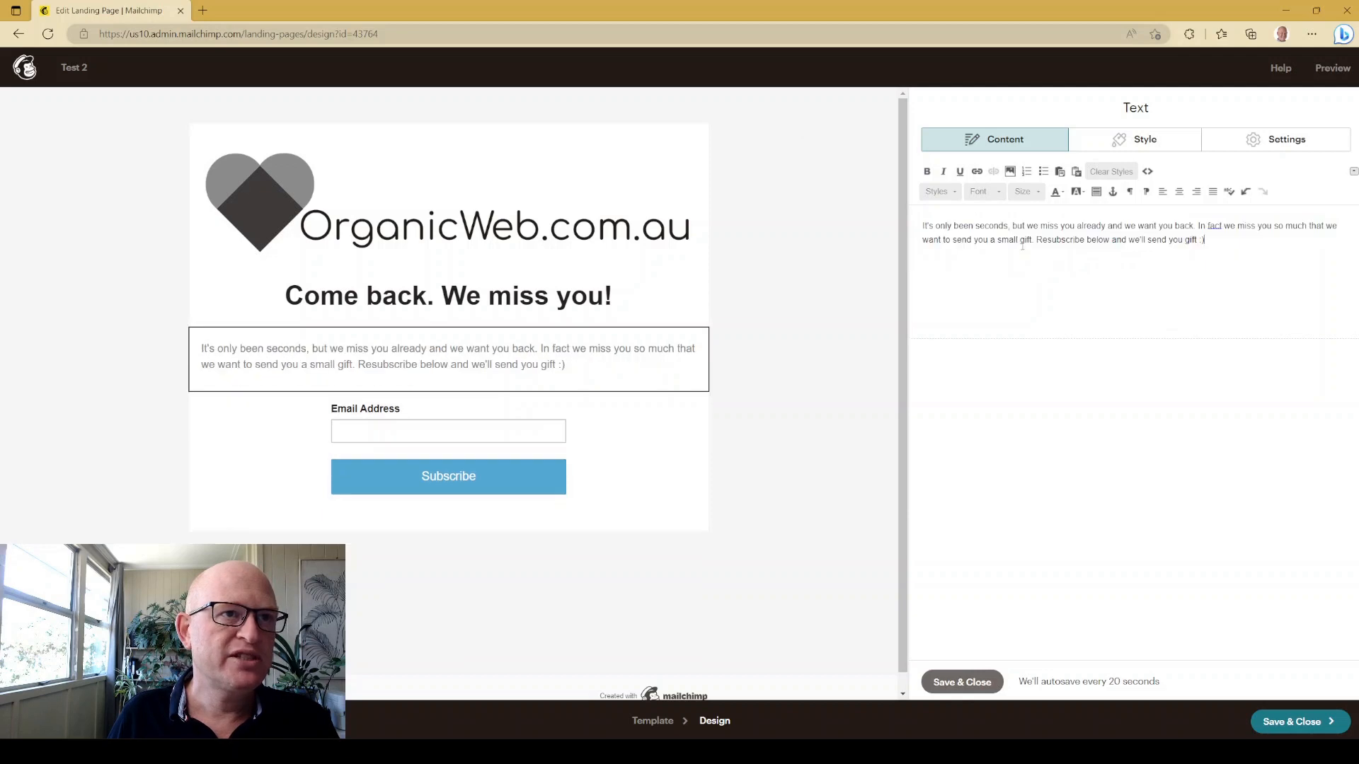
Change the text colour of the whole paragraph below the headline to black
{"action": "left_click_drag", "start_coordinate": [1219, 245], "coordinate": [924, 225]}
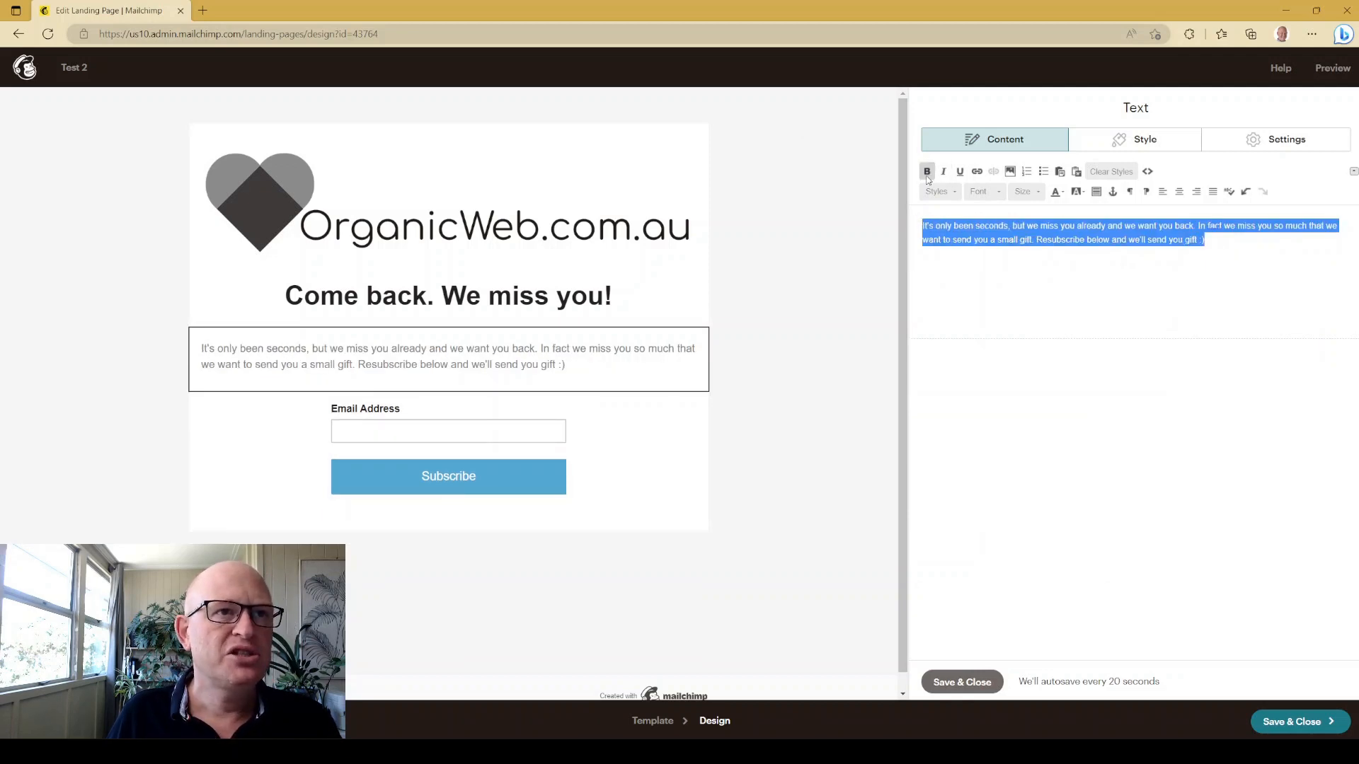
{"action": "left_click", "coordinate": [1065, 196]}
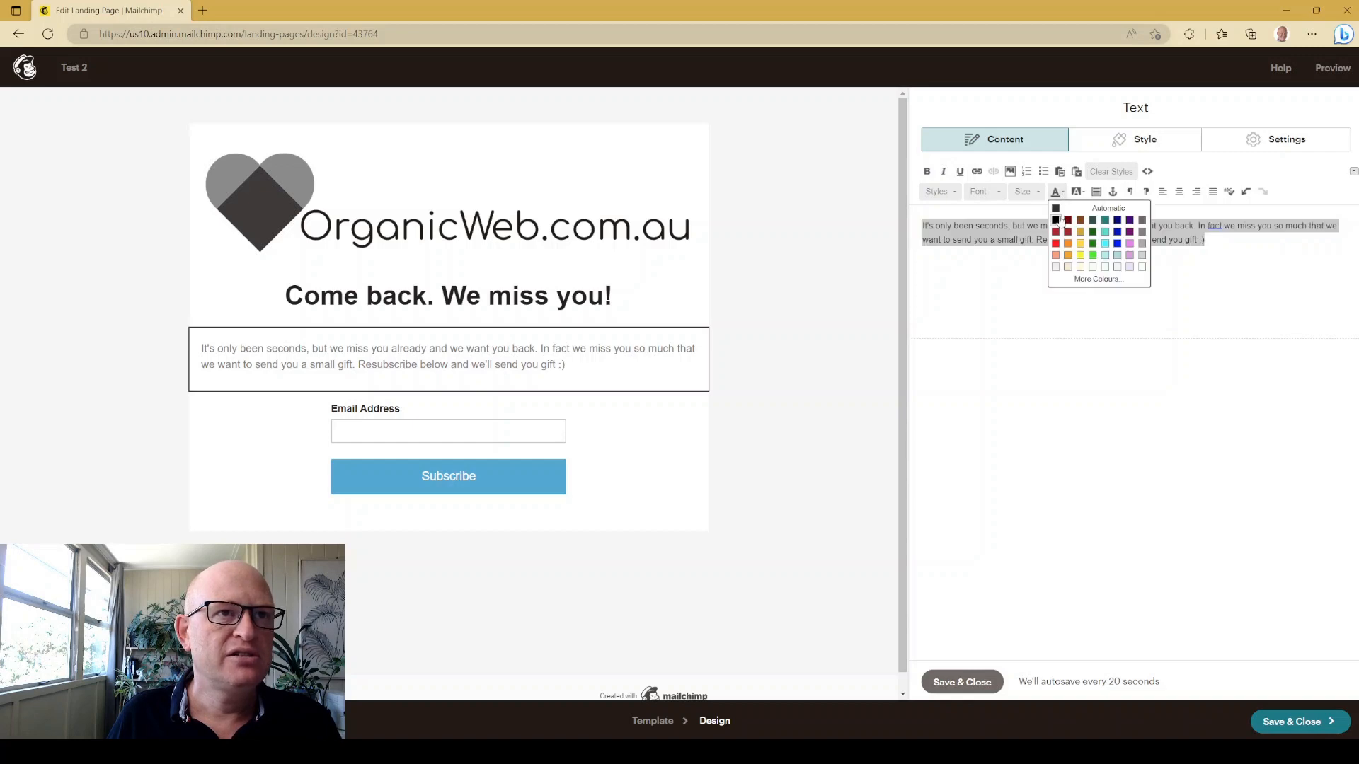
{"action": "left_click", "coordinate": [1057, 222]}
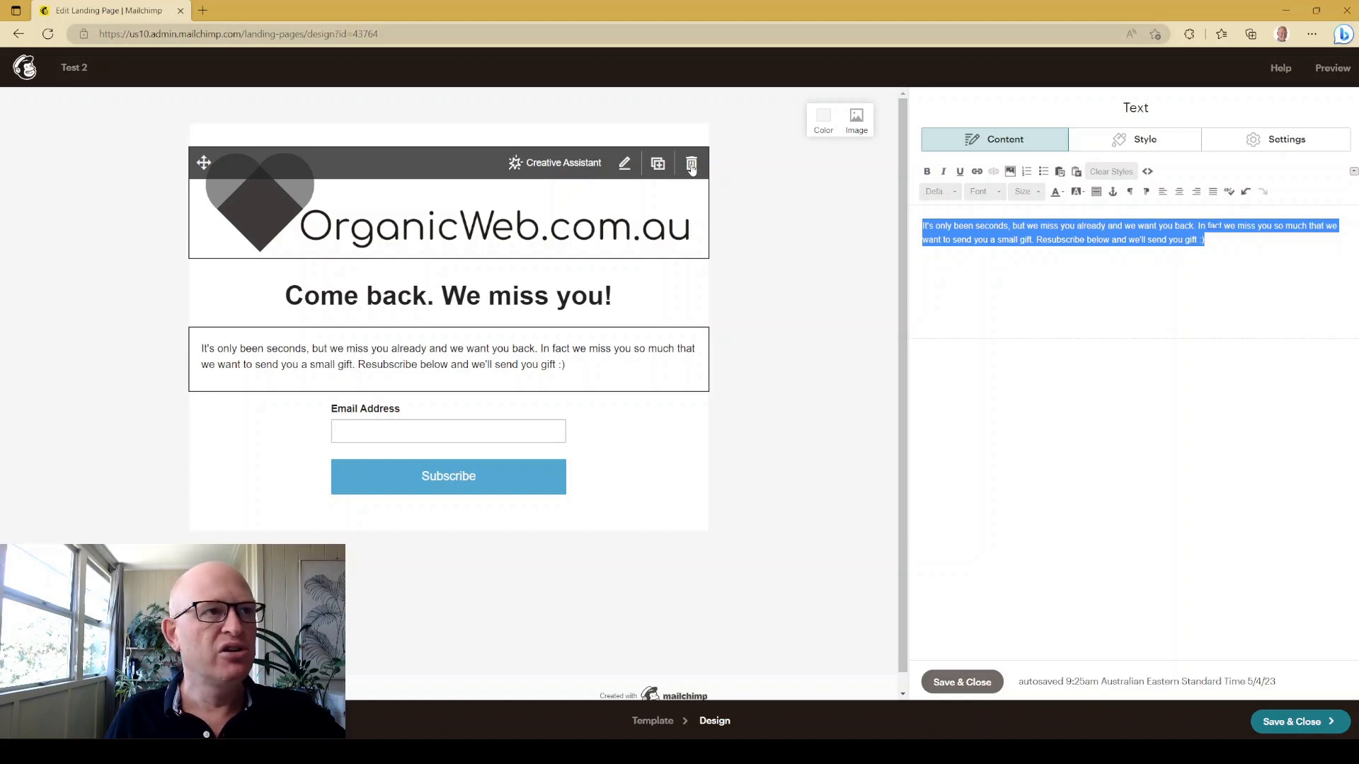
Delete the logo block and add an empty image block above the headline
{"action": "left_click", "coordinate": [692, 165]}
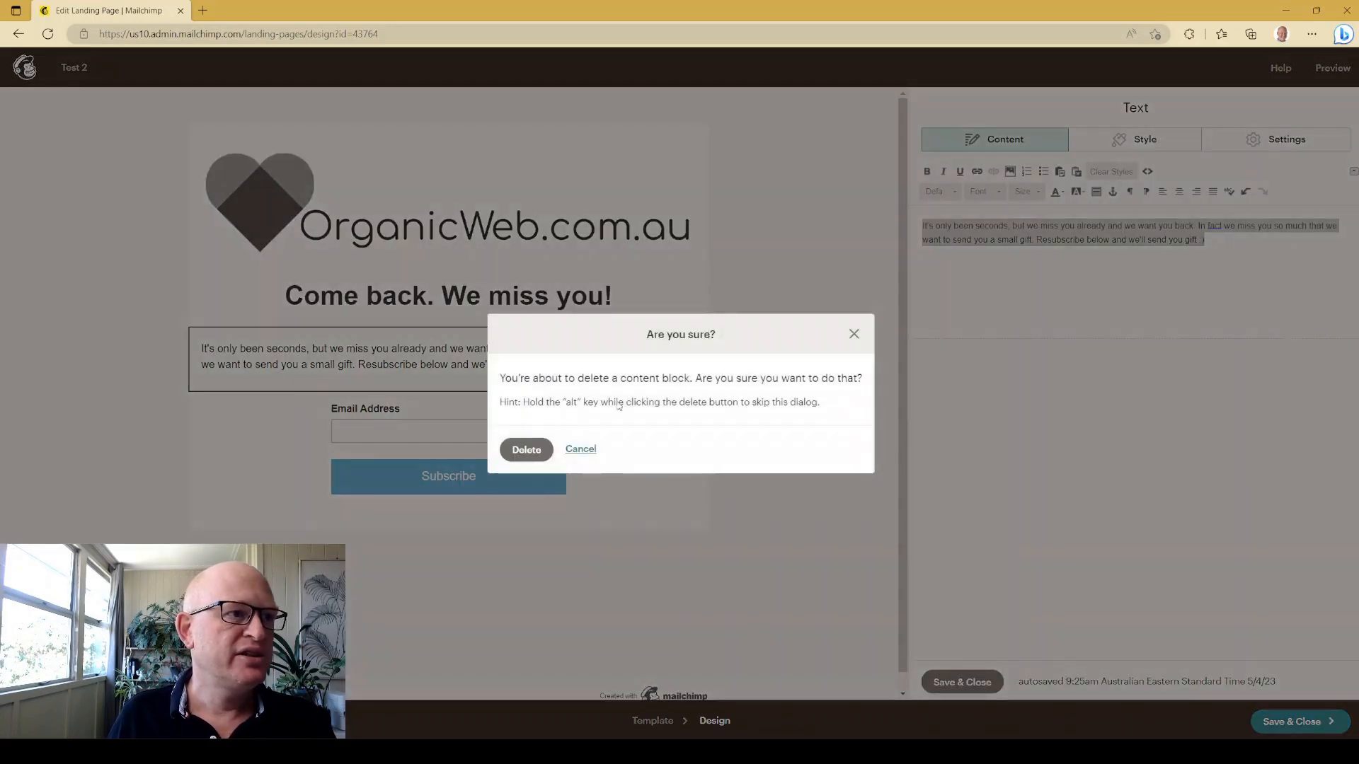
{"action": "left_click", "coordinate": [526, 450]}
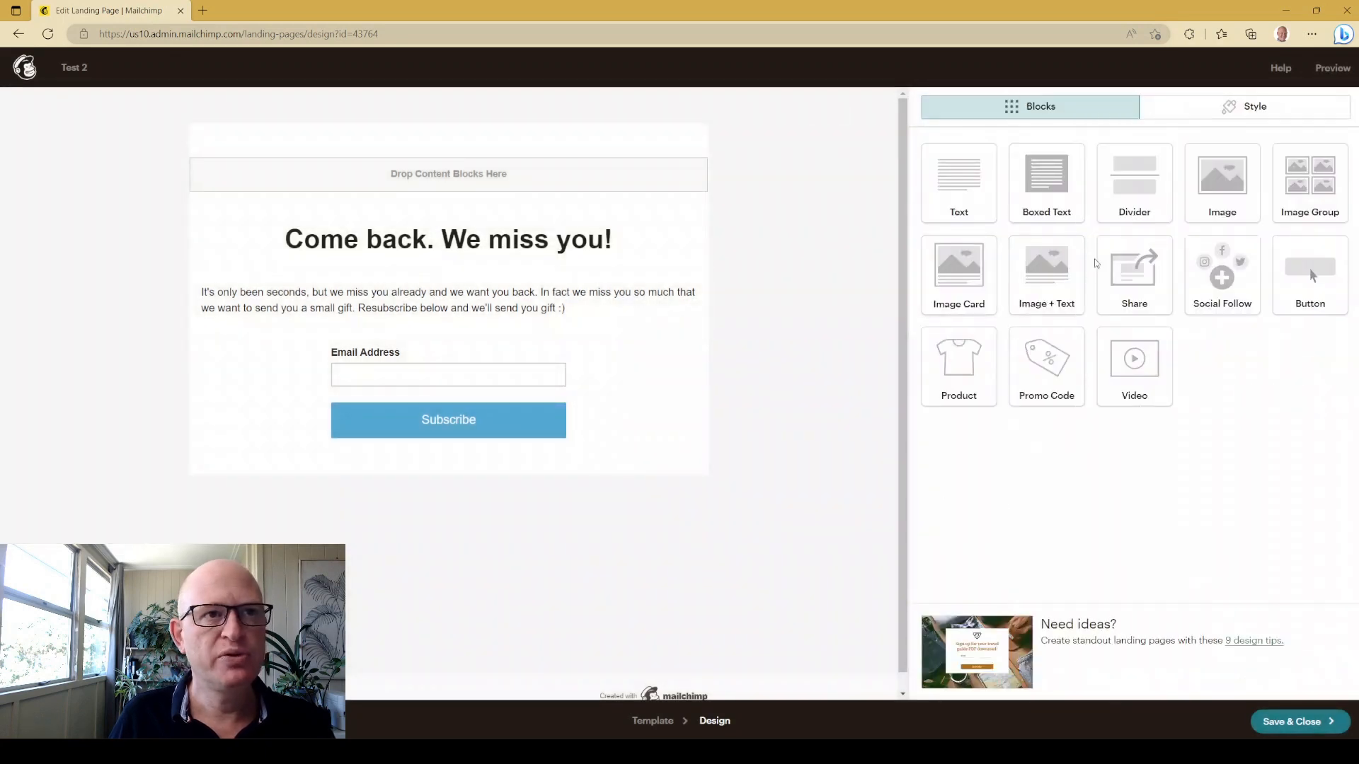
{"action": "left_click_drag", "start_coordinate": [1180, 203], "coordinate": [556, 236]}
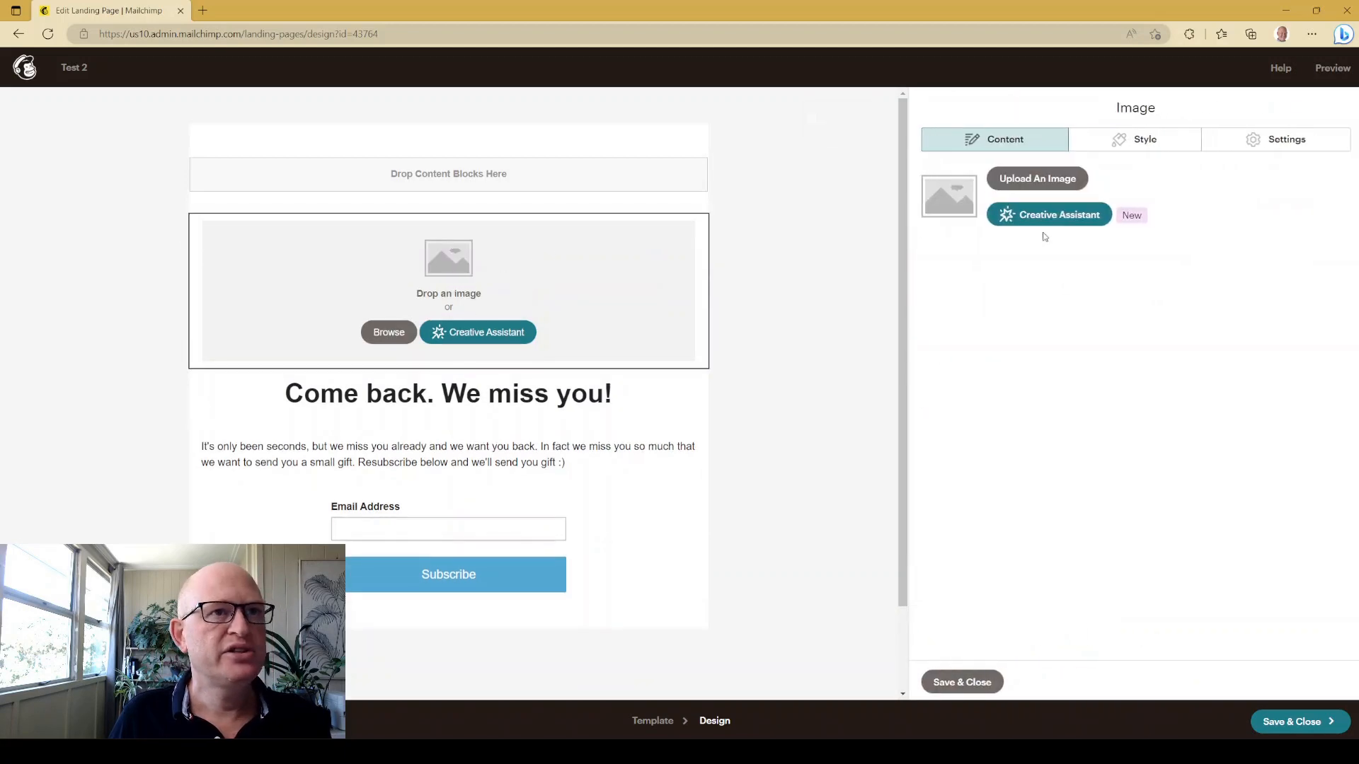
Search Giphy for "miss you" and insert the "Miss you already" GIF of the crying child into the image block
{"action": "left_click", "coordinate": [1040, 186]}
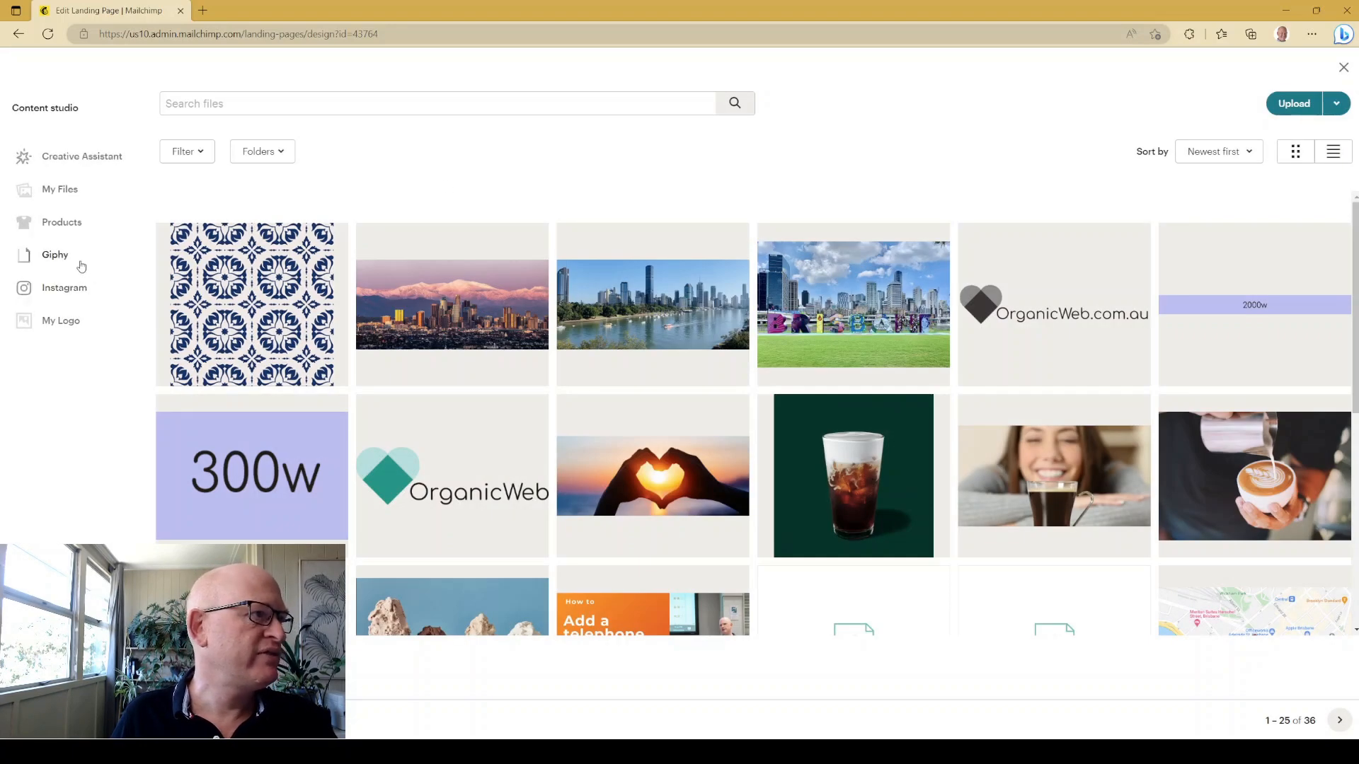
{"action": "left_click", "coordinate": [78, 257]}
{"action": "left_click", "coordinate": [303, 104]}
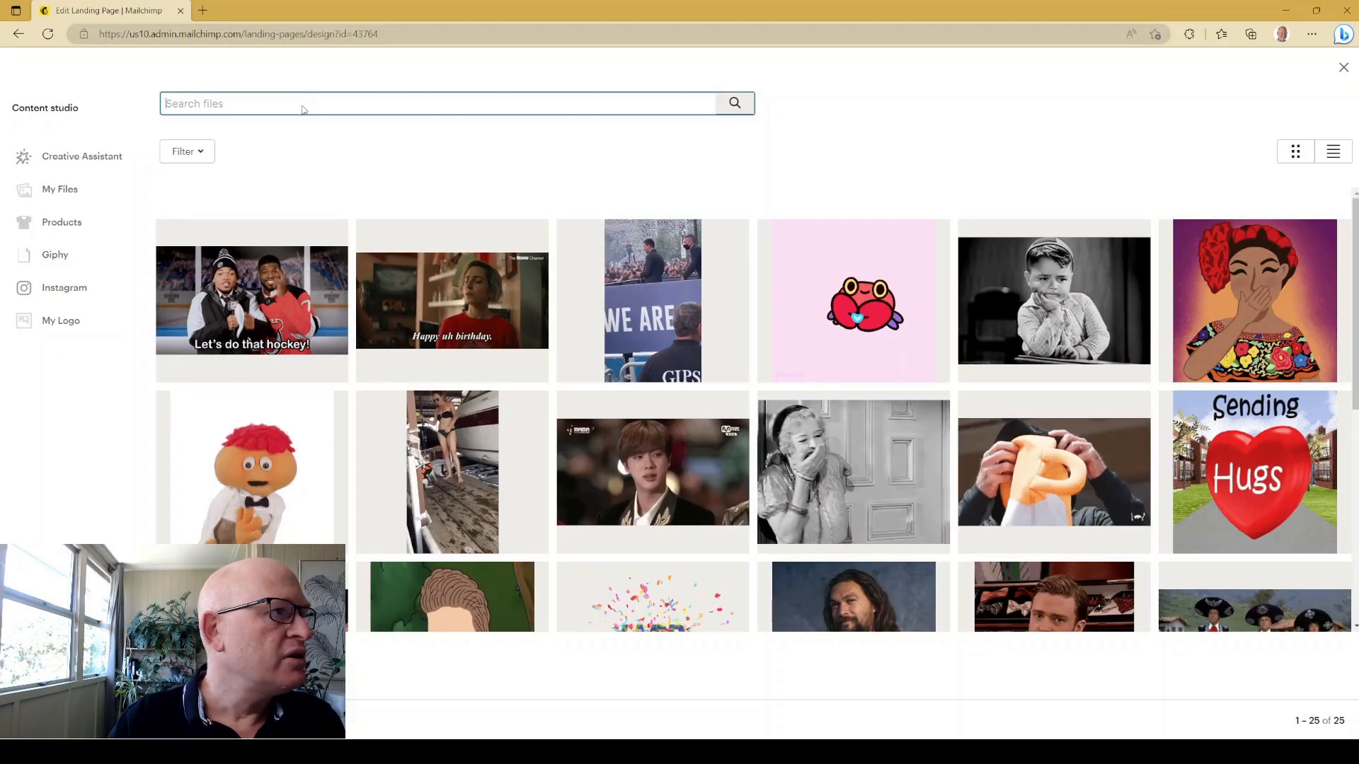
{"action": "type", "text": "miss yo"}
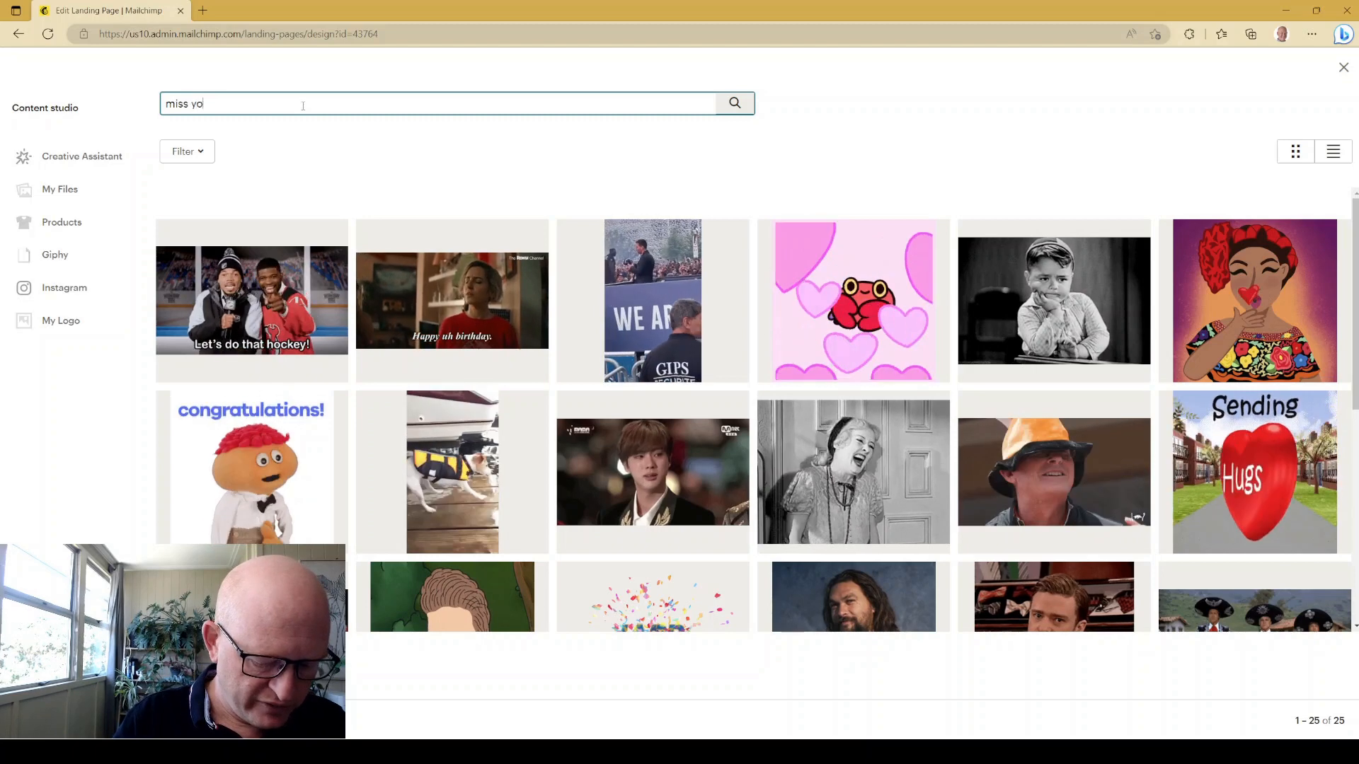
{"action": "type", "text": "u"}
{"action": "key", "text": "Return"}
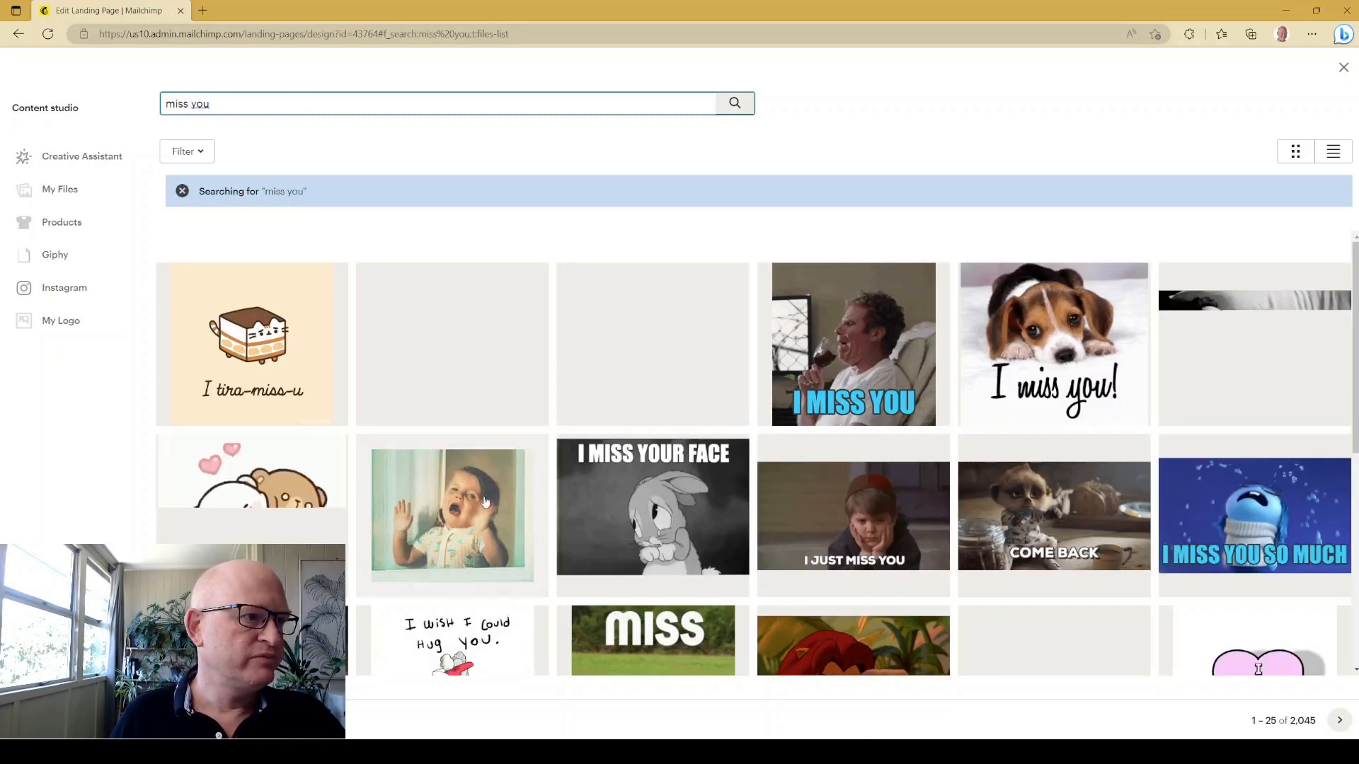
{"action": "left_click", "coordinate": [485, 503]}
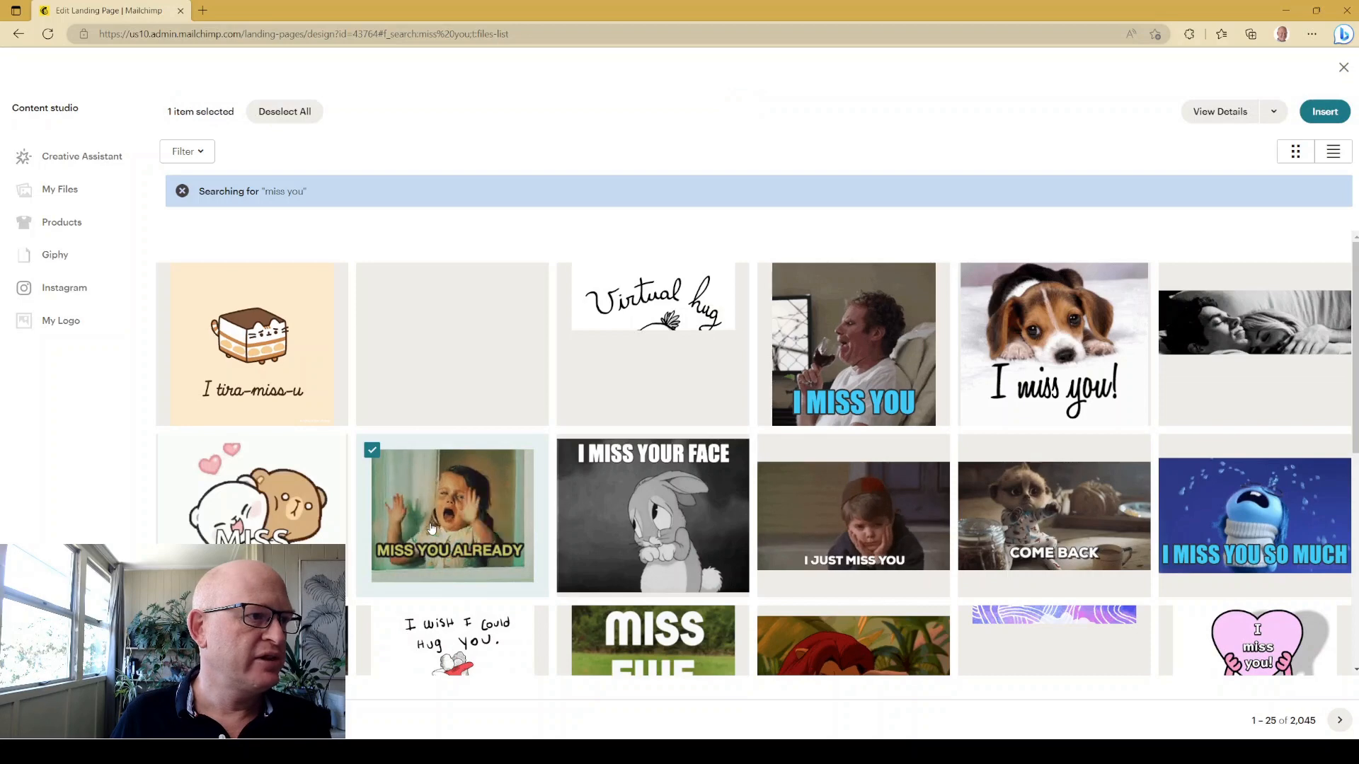
{"action": "left_click", "coordinate": [1330, 113]}
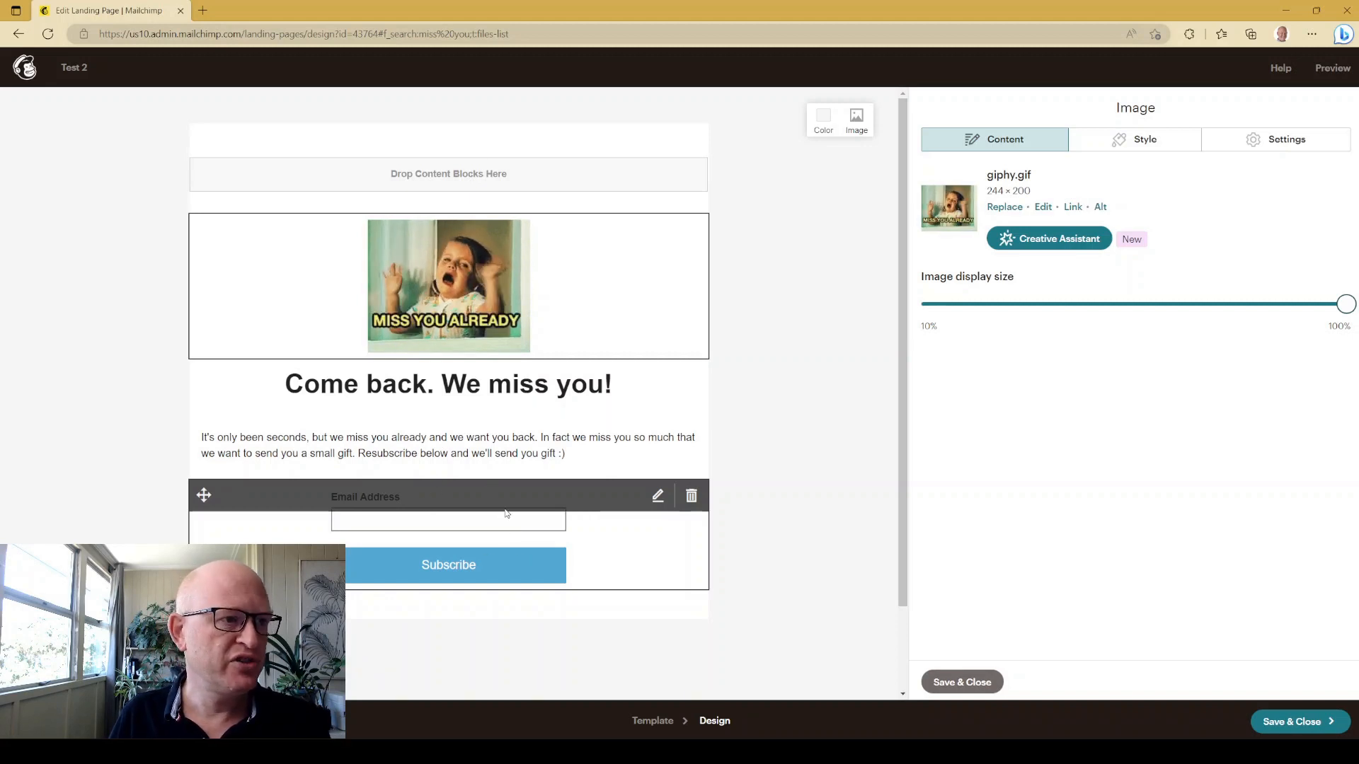
Edit the signup form, keeping only the Email Address field, and set its button text to "Get my gift"
{"action": "left_click", "coordinate": [657, 496]}
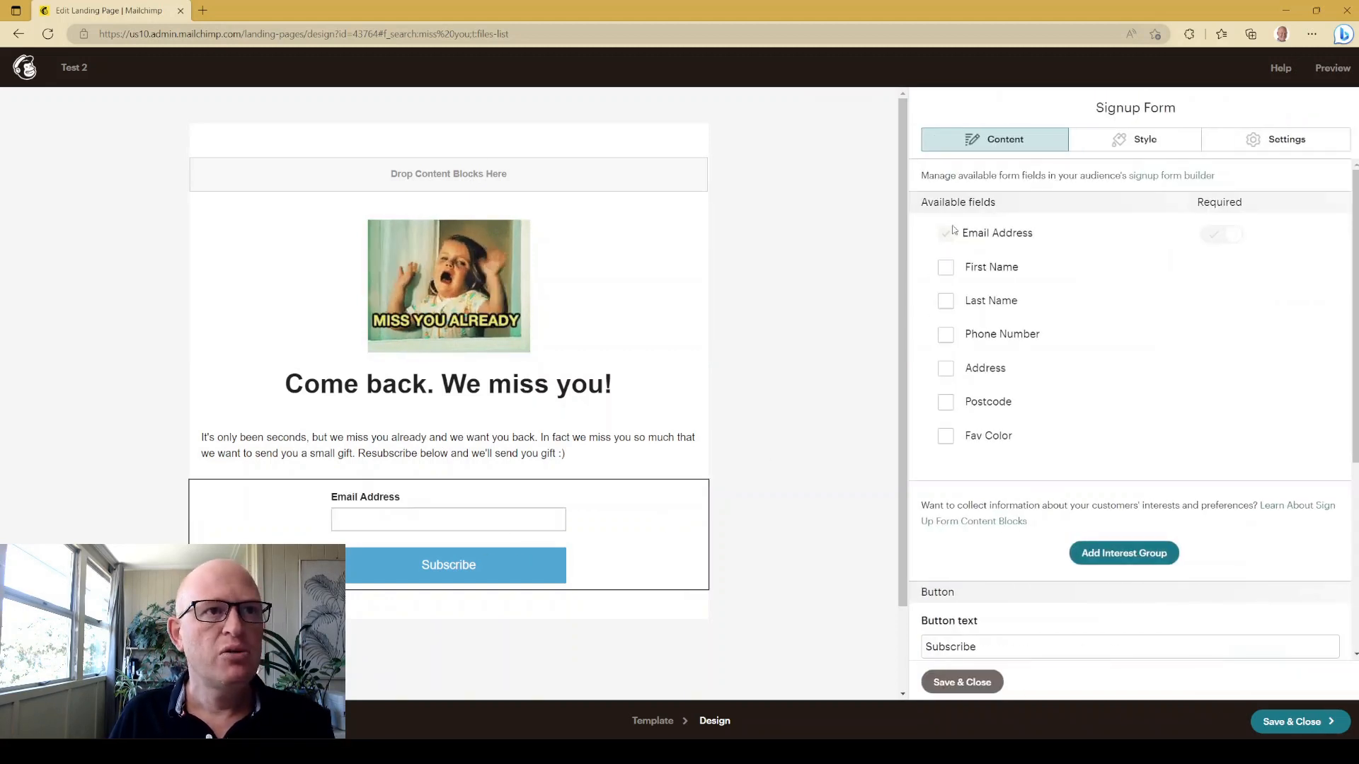
{"action": "left_click", "coordinate": [946, 267]}
{"action": "left_click", "coordinate": [945, 269]}
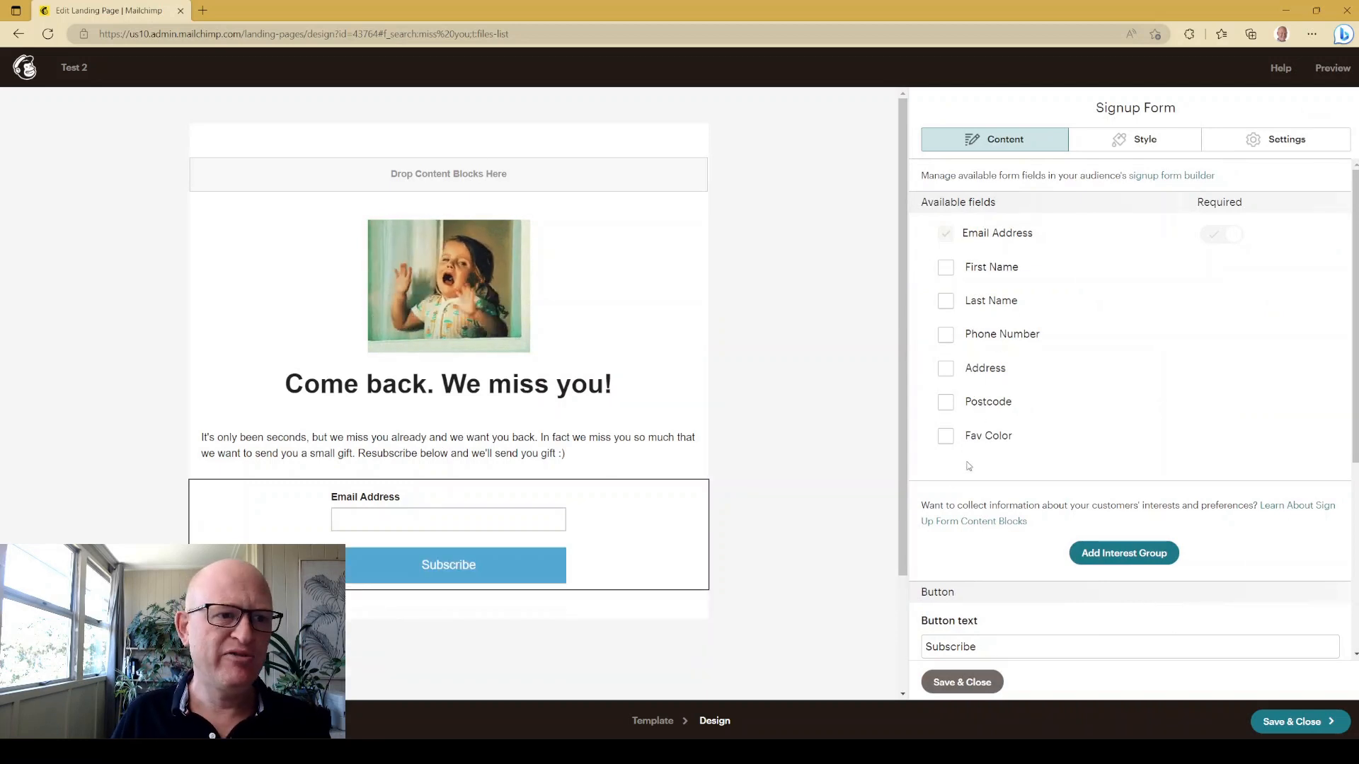
{"action": "scroll", "coordinate": [968, 466], "scroll_direction": "down", "scroll_amount": 4}
{"action": "double_click", "coordinate": [980, 422]}
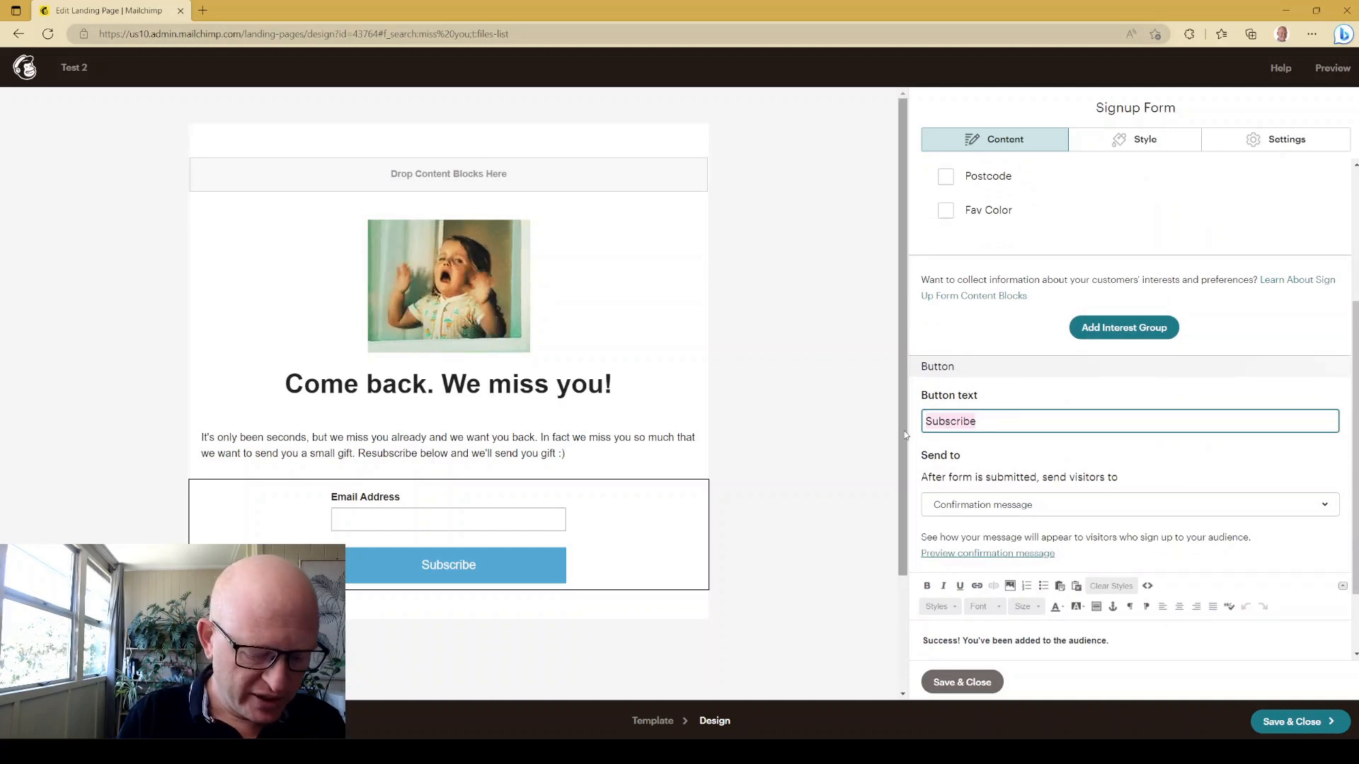
{"action": "type", "text": "Get m"}
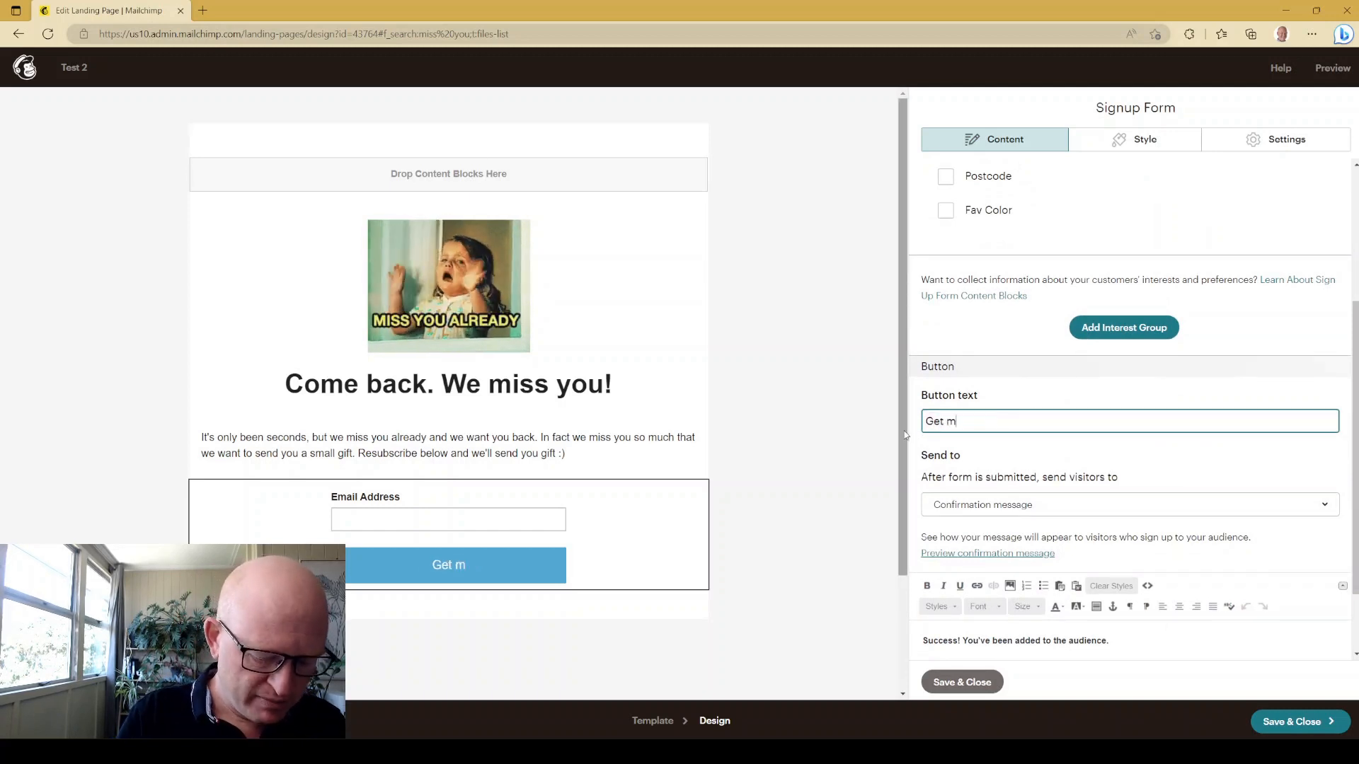
{"action": "type", "text": "y gift"}
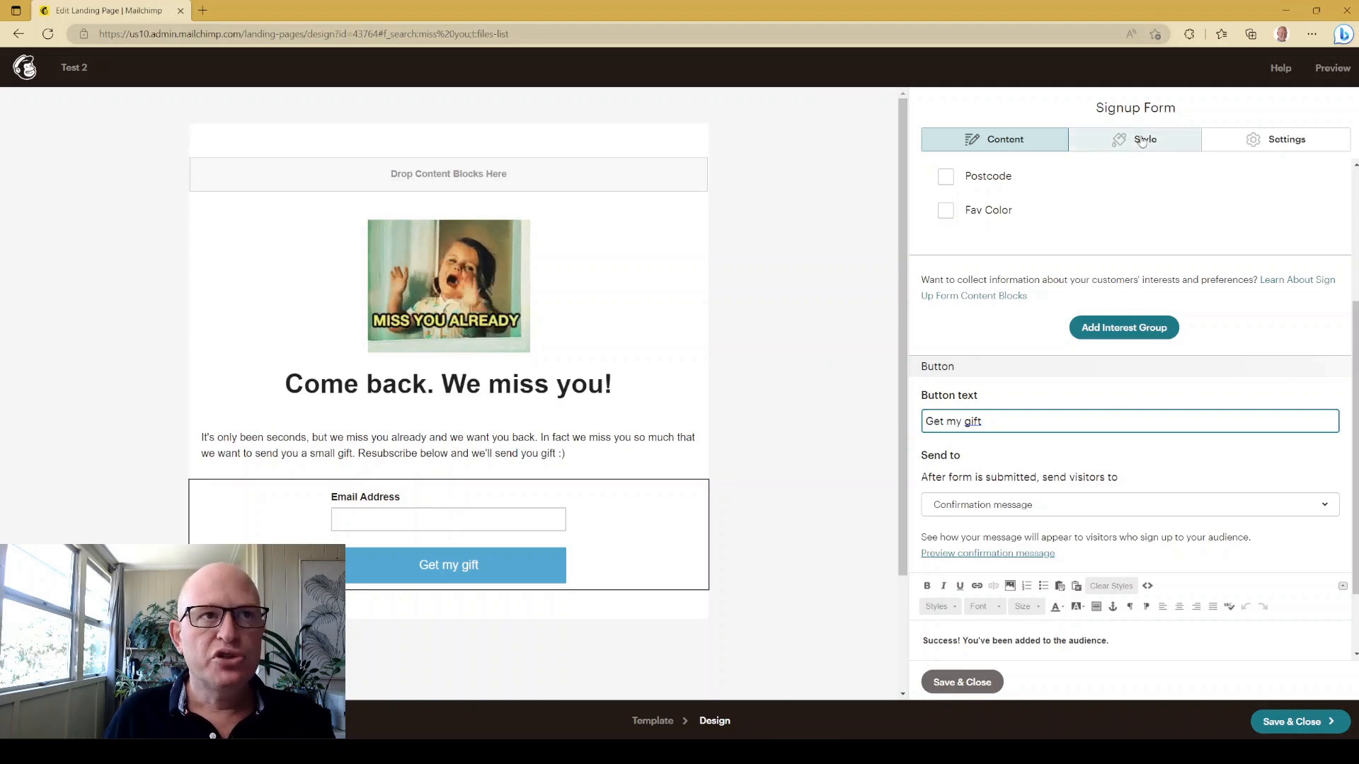
Replace the signup form's confirmation message with "Thanks. Check your email now ...", and save the form and the page design
{"action": "scroll", "coordinate": [1117, 554], "scroll_direction": "down", "scroll_amount": 1}
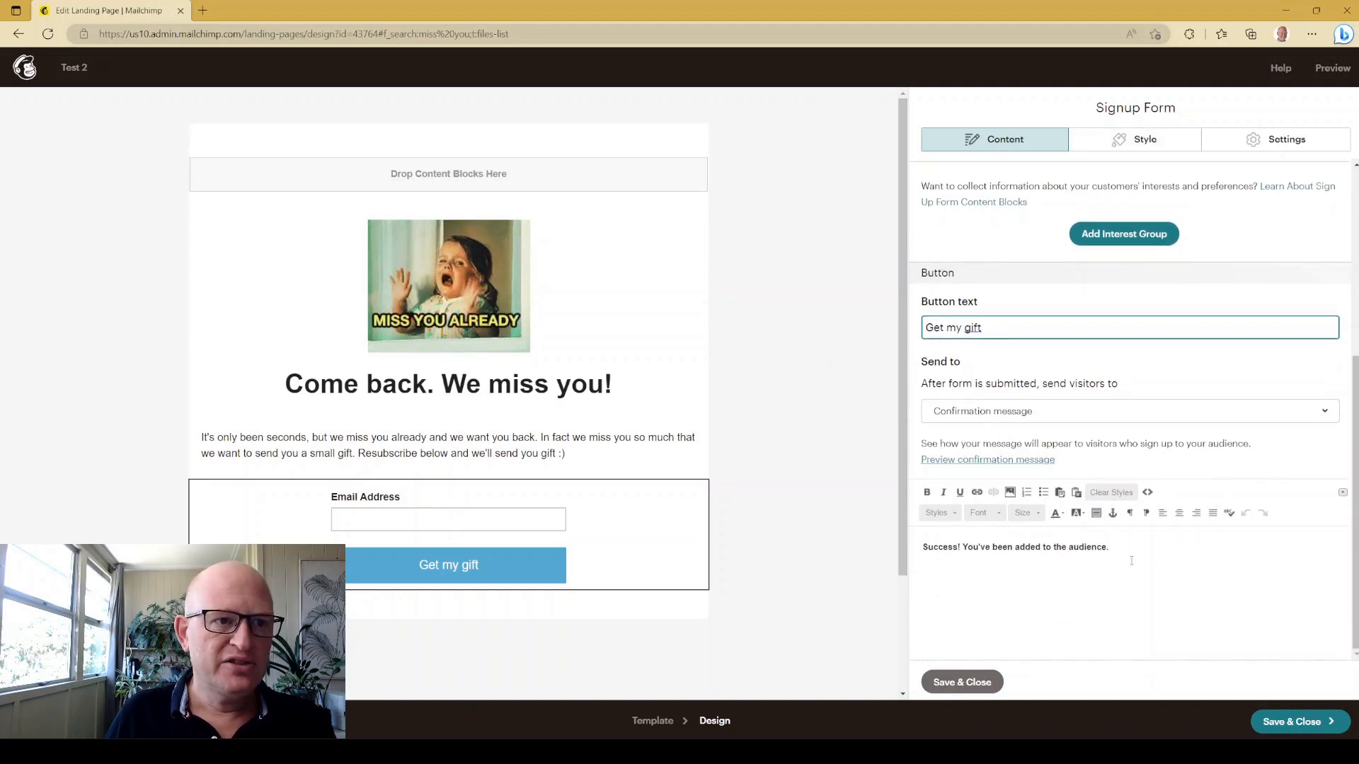
{"action": "left_click", "coordinate": [1111, 559]}
{"action": "left_click_drag", "start_coordinate": [1111, 558], "coordinate": [896, 599]}
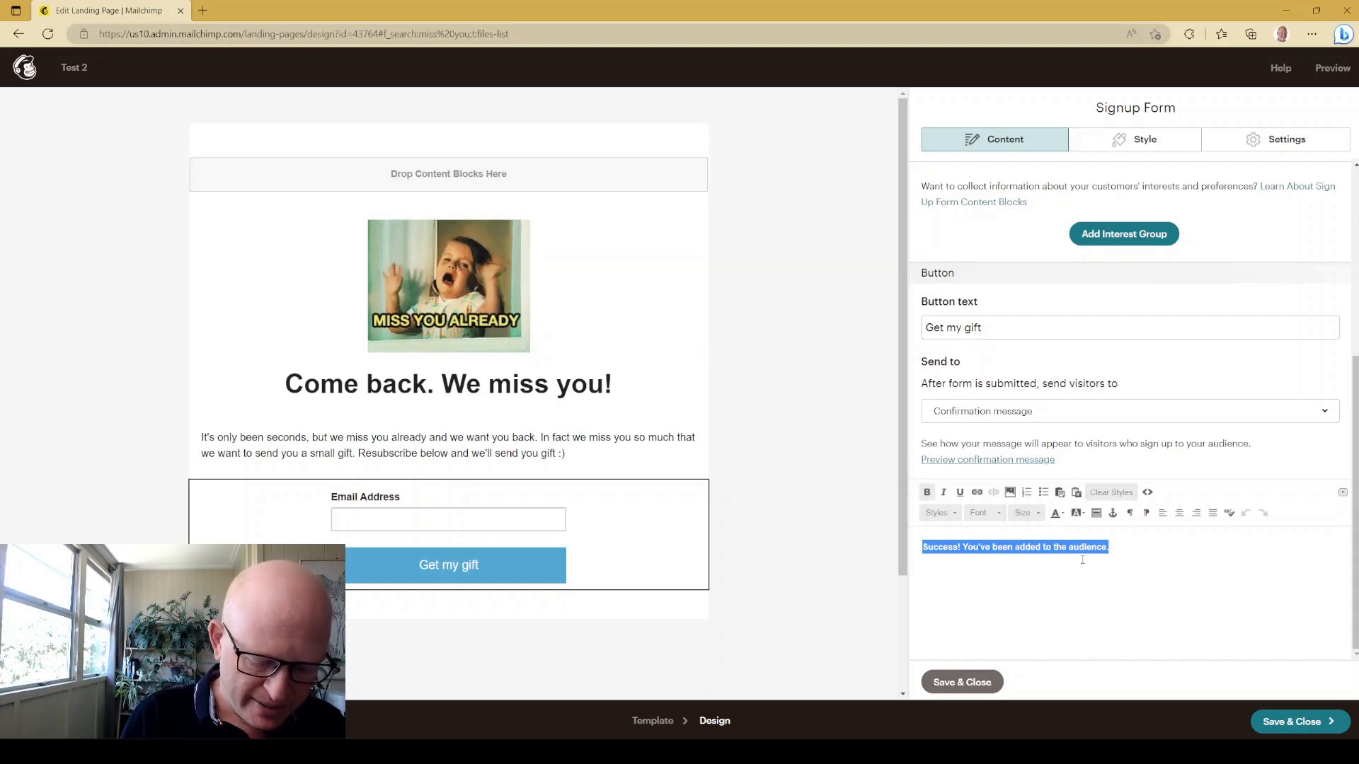
{"action": "type", "text": "Thanks for"}
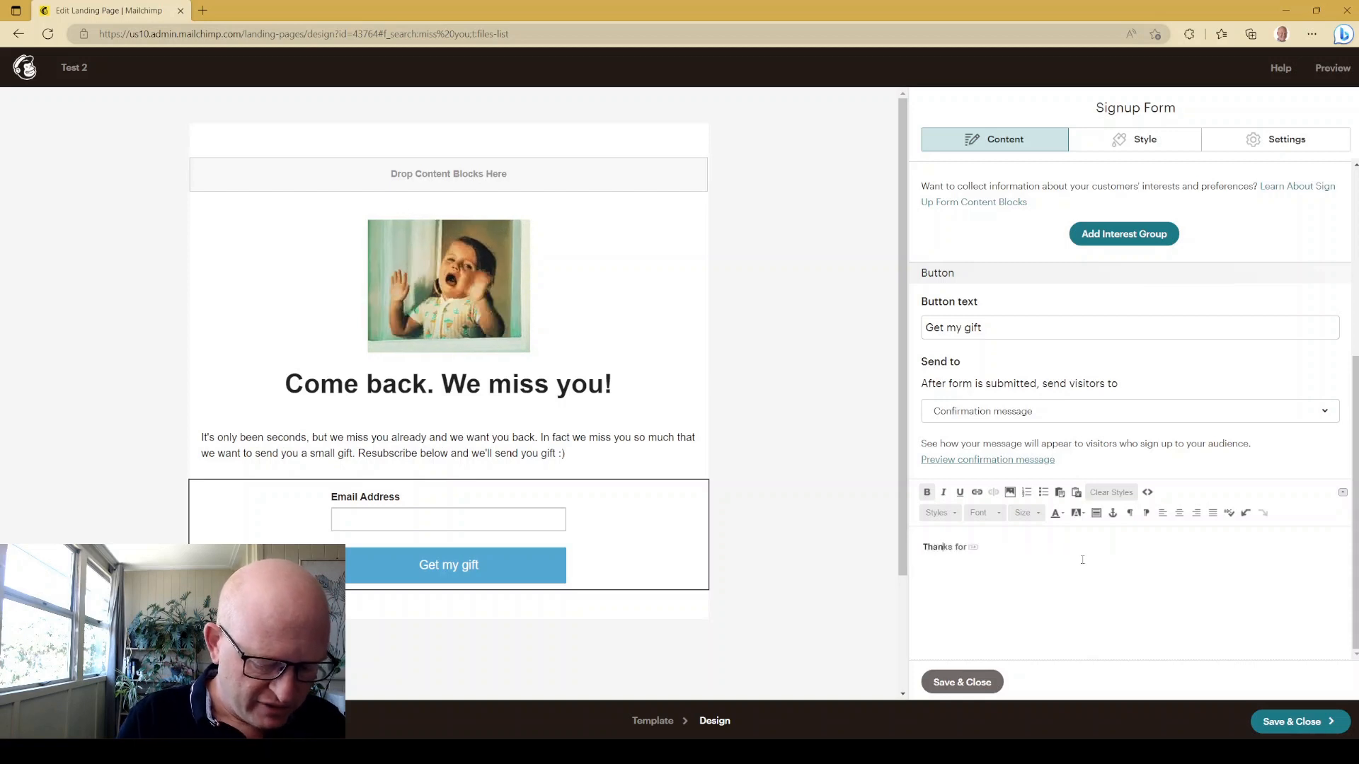
{"action": "key", "text": "BackSpace"}
{"action": "key", "text": "BackSpace"}
{"action": "key", "text": "BackSpace"}
{"action": "key", "text": "BackSpace"}
{"action": "type", "text": ". Chec"}
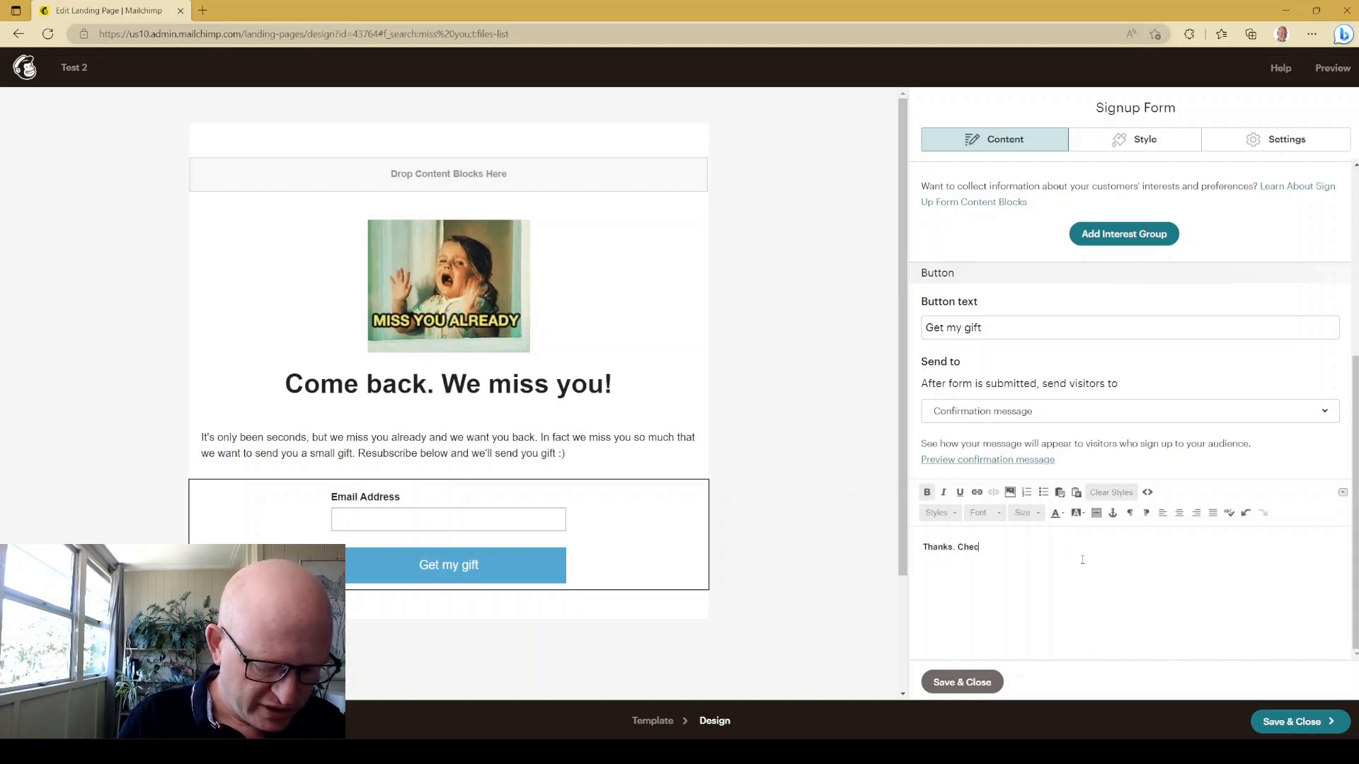
{"action": "type", "text": "k o"}
{"action": "type", "text": "ou"}
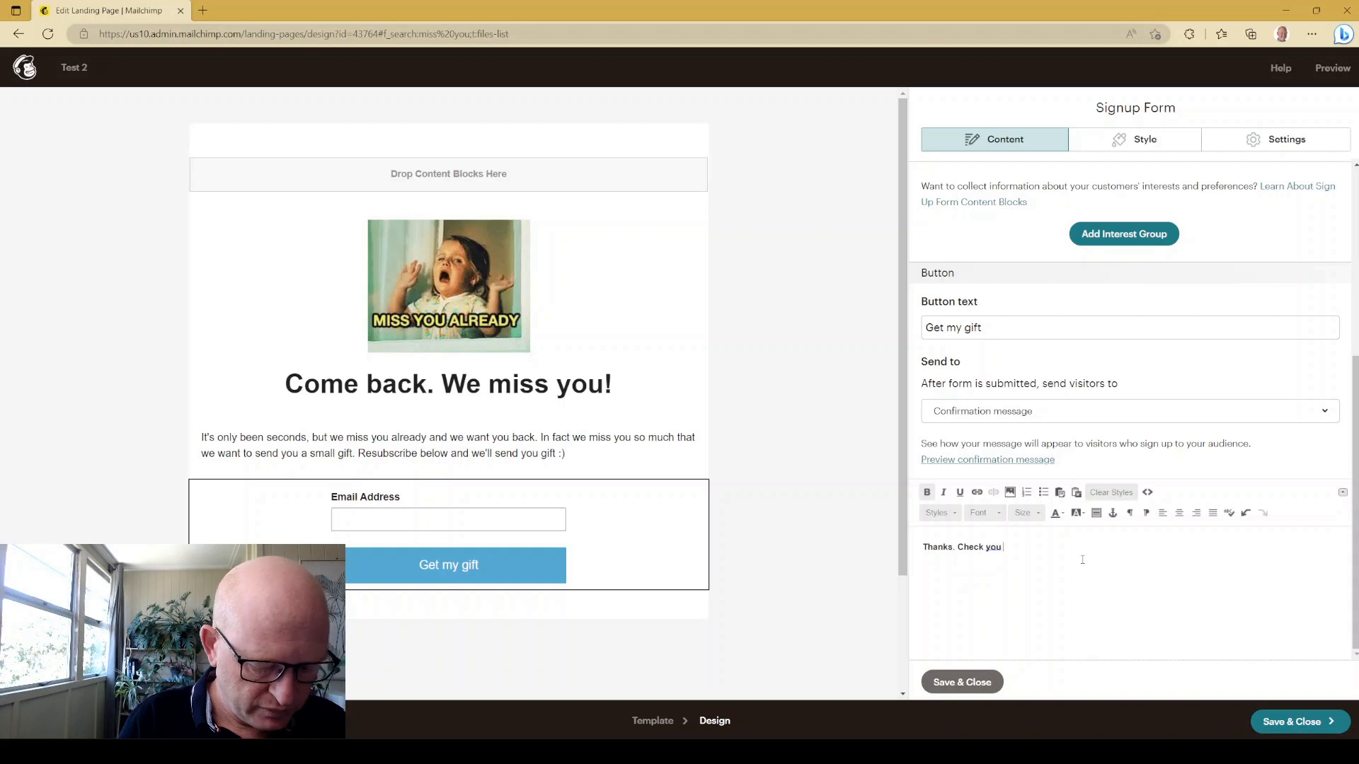
{"action": "type", "text": " email now"}
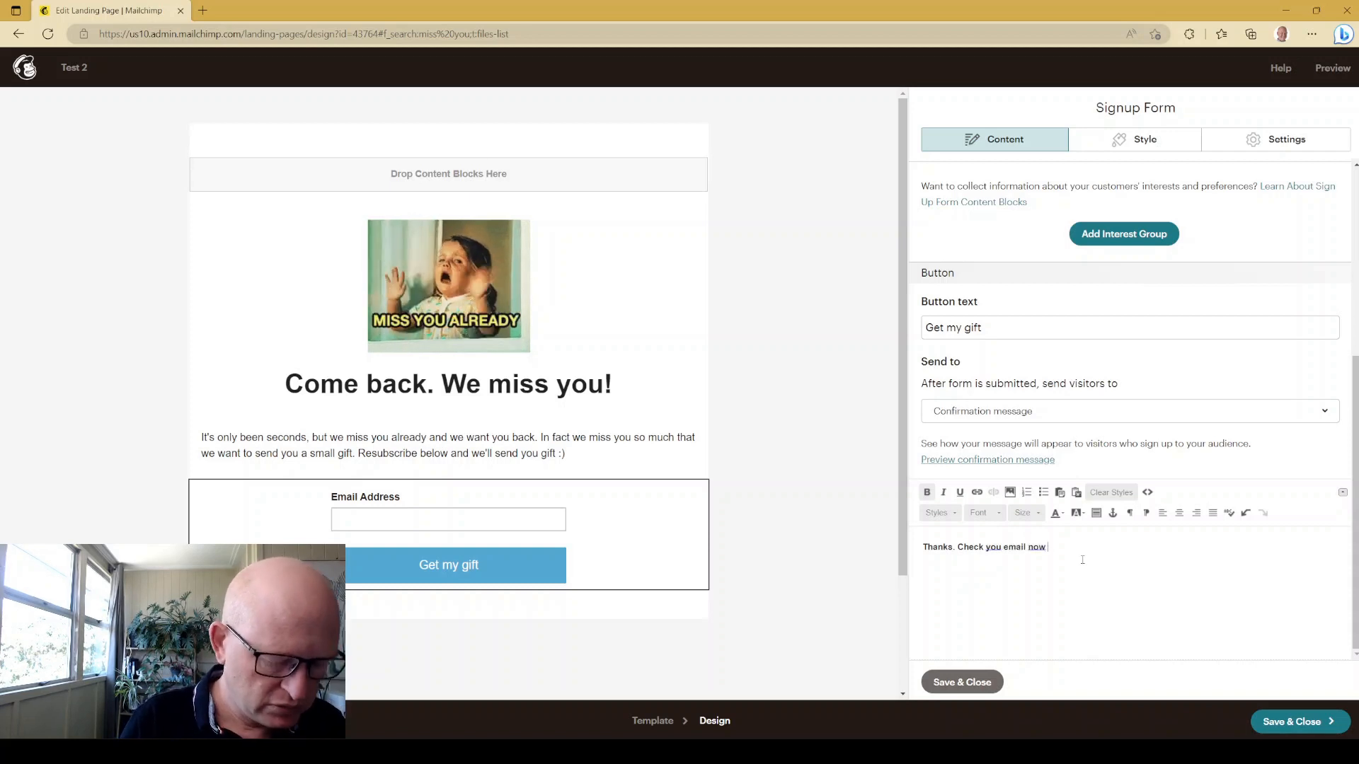
{"action": "left_click", "coordinate": [1014, 567]}
{"action": "type", "text": "r"}
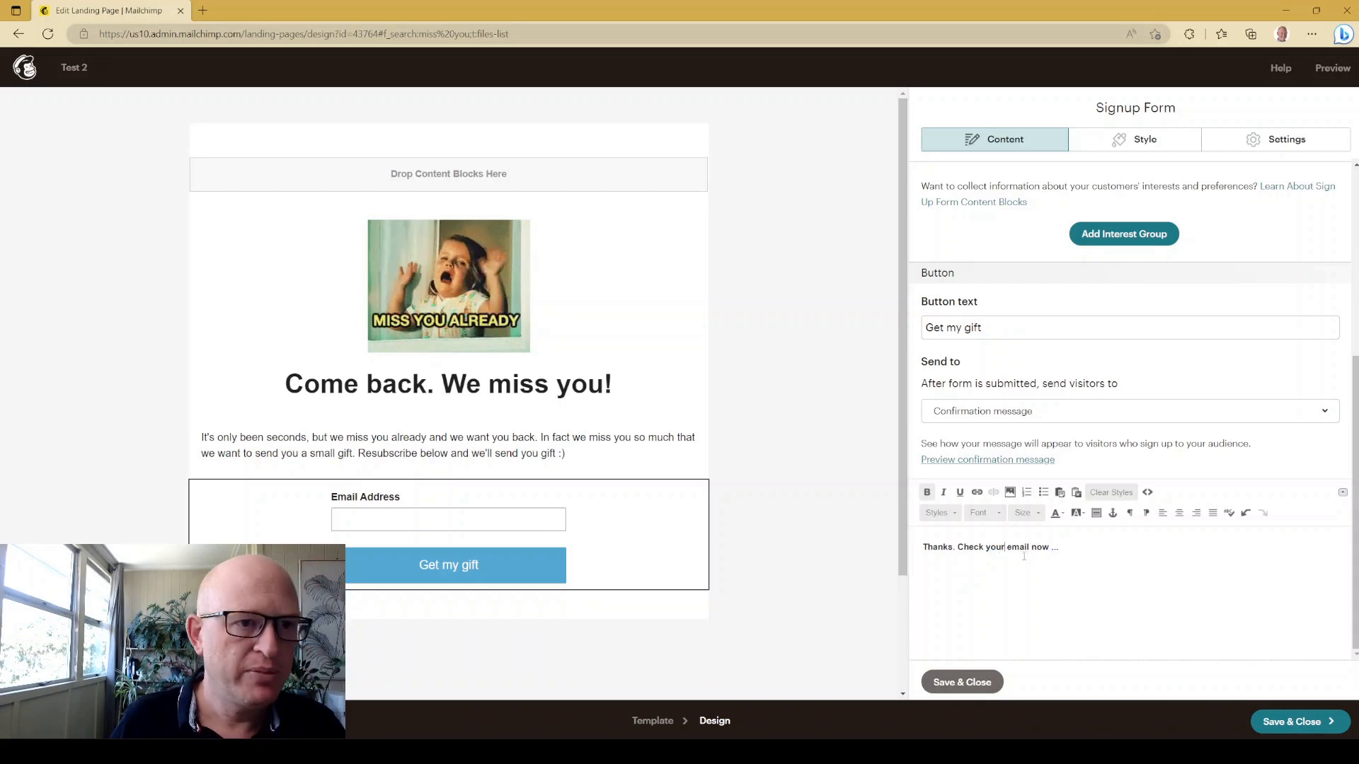
{"action": "left_click", "coordinate": [979, 683]}
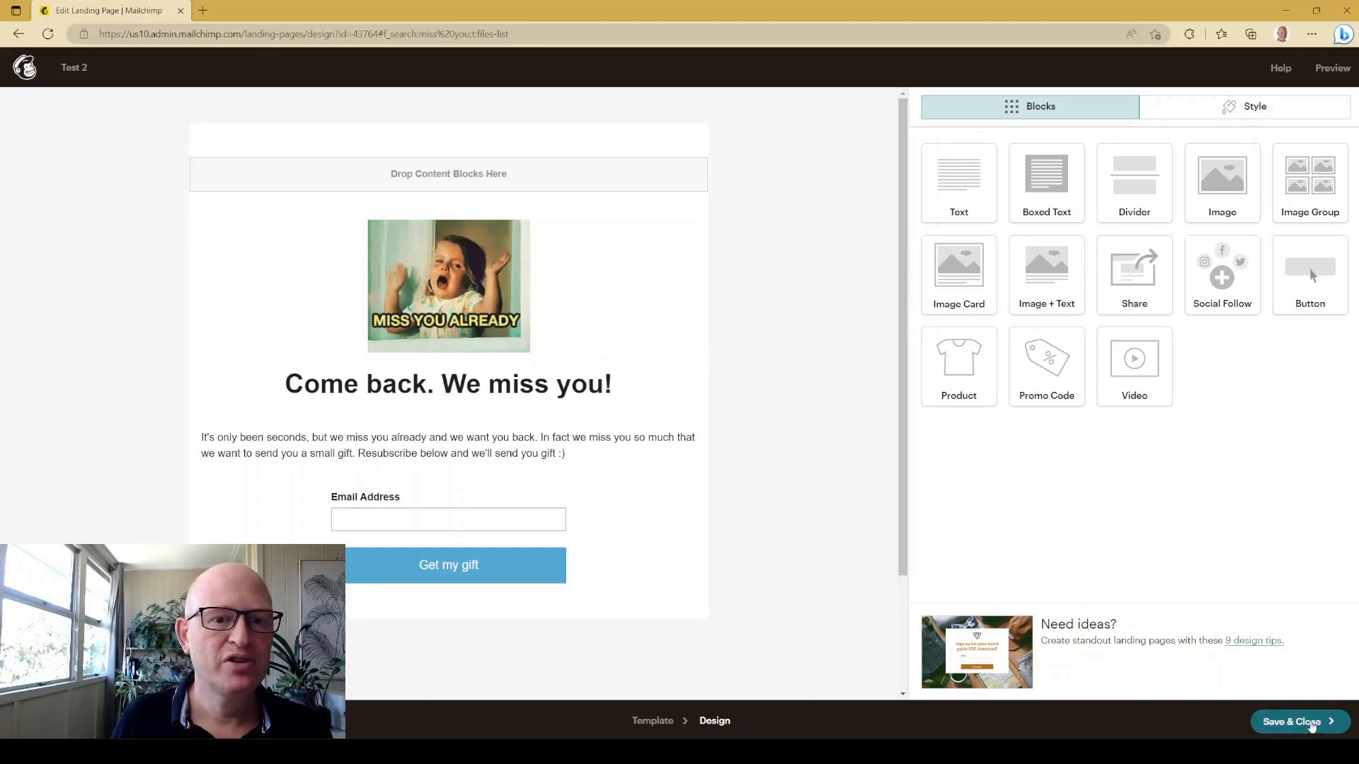
{"action": "left_click", "coordinate": [1298, 727]}
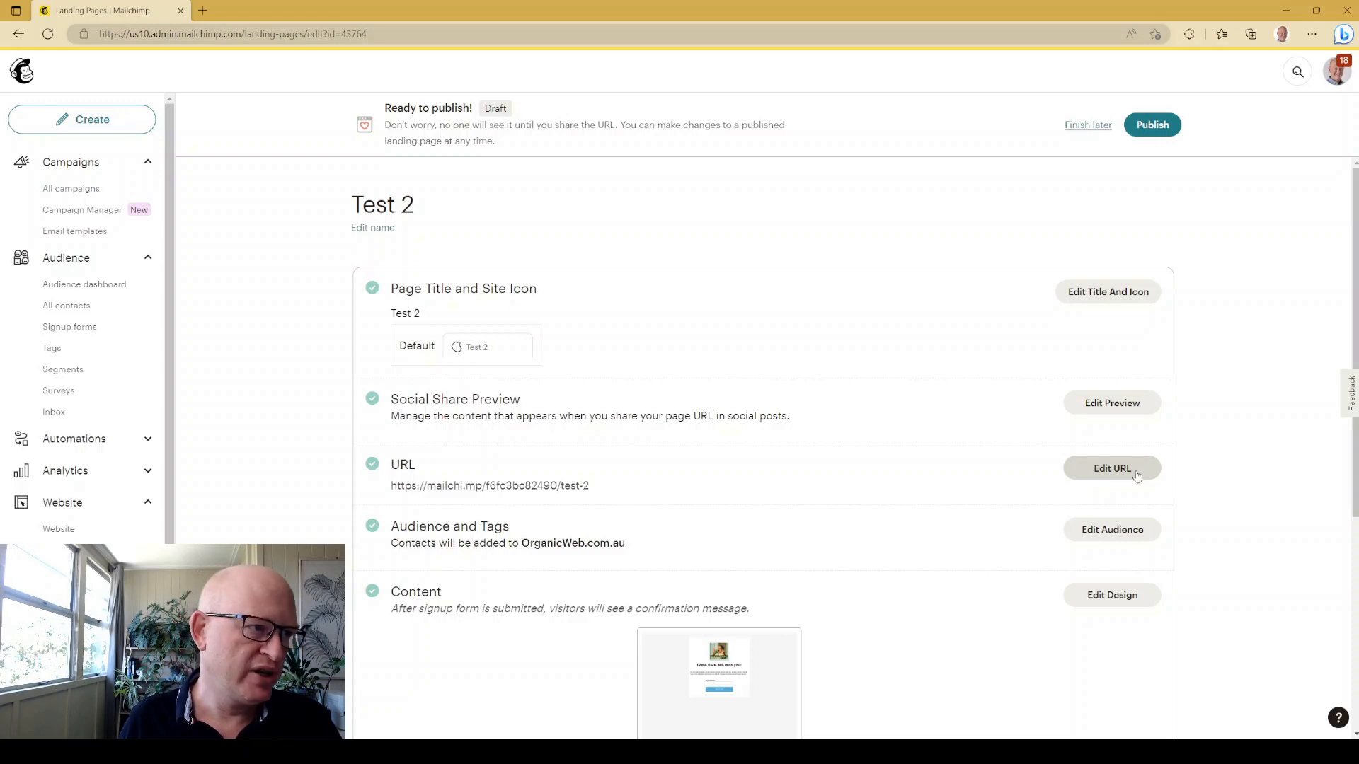
Edit the landing page's audience settings and add the existing tag "resubscribed" for contacts who sign up
{"action": "scroll", "coordinate": [1136, 464], "scroll_direction": "down", "scroll_amount": 3}
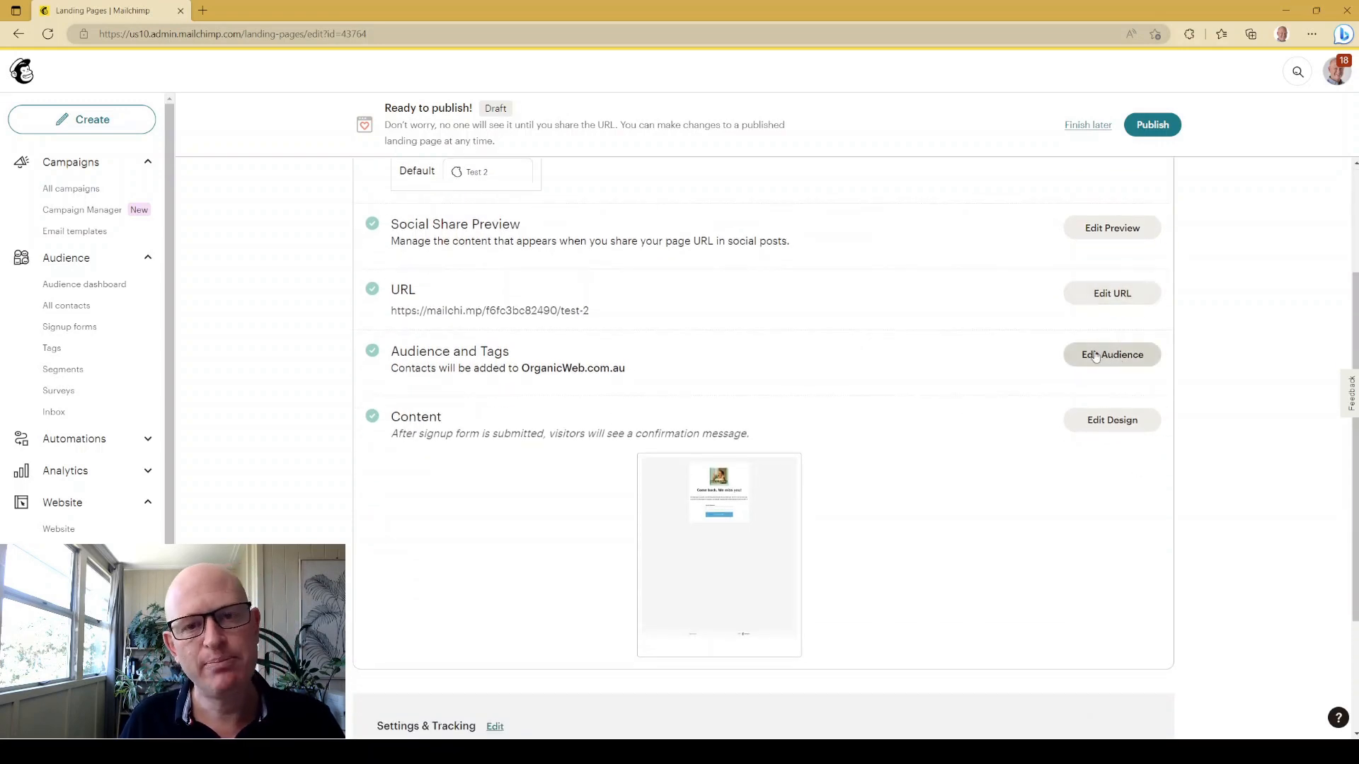
{"action": "left_click", "coordinate": [1094, 355]}
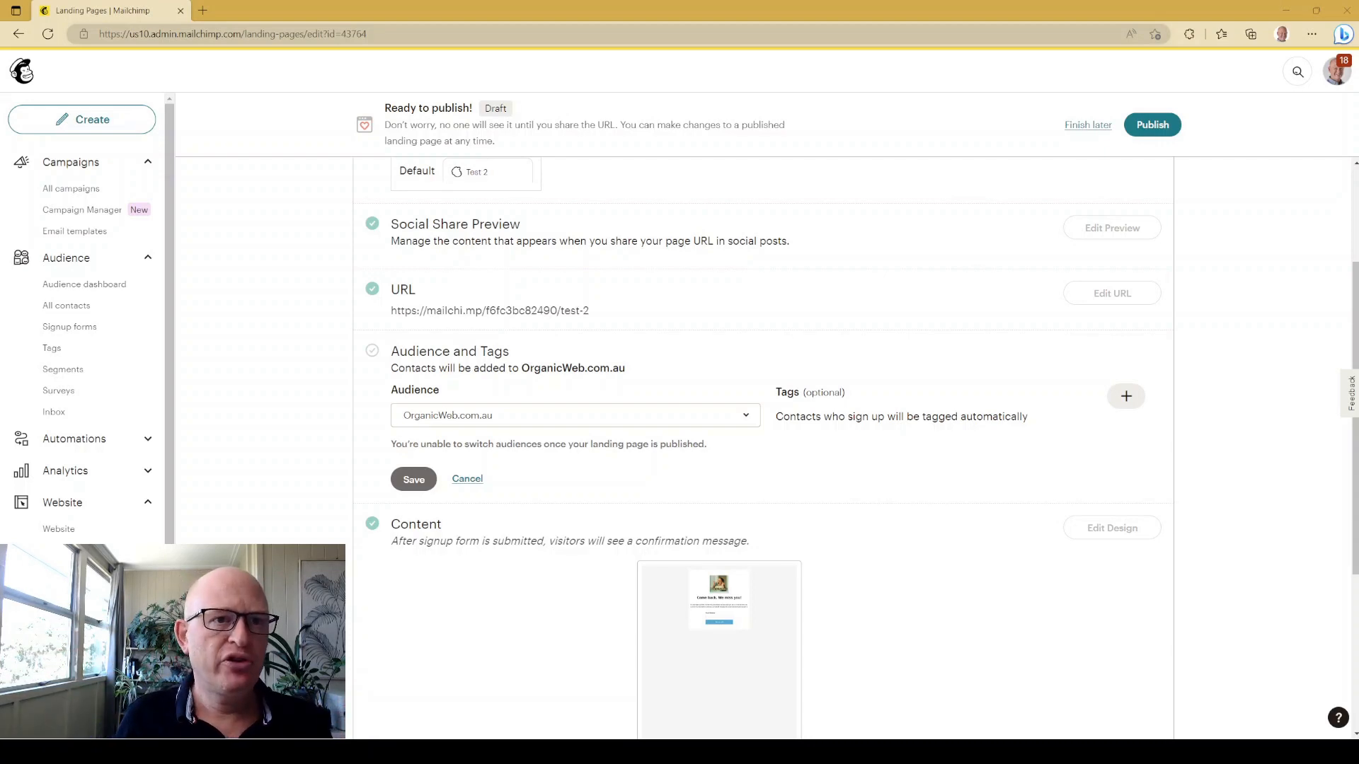
{"action": "left_click", "coordinate": [1126, 395]}
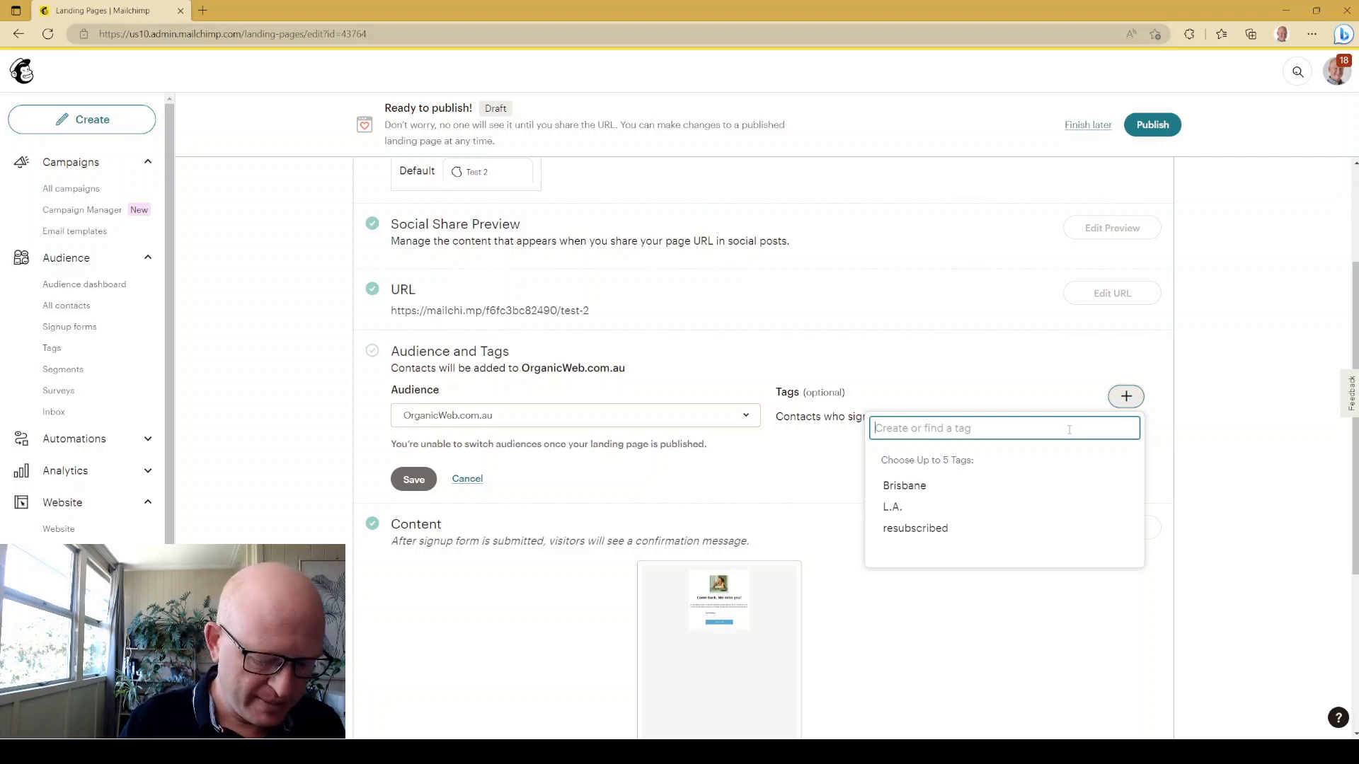
{"action": "type", "text": "resu"}
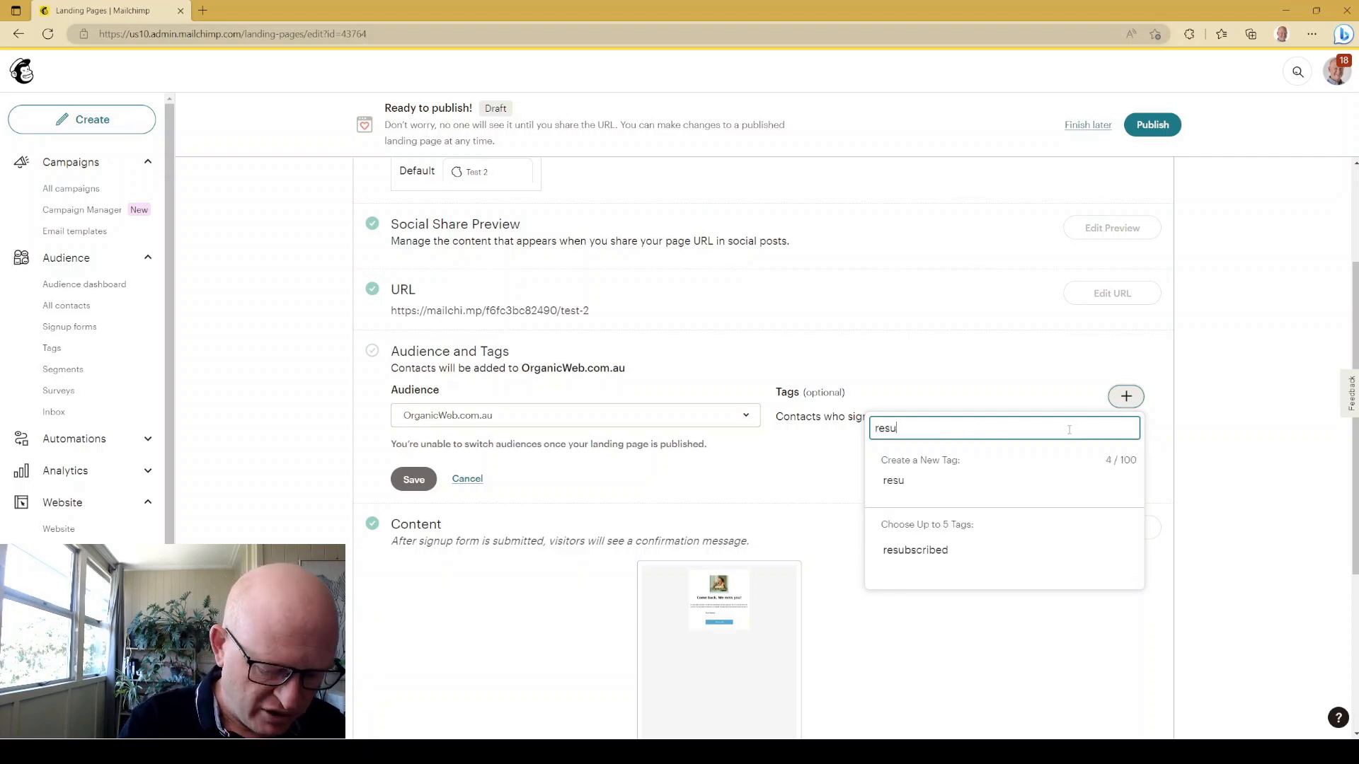
{"action": "type", "text": "bscribed"}
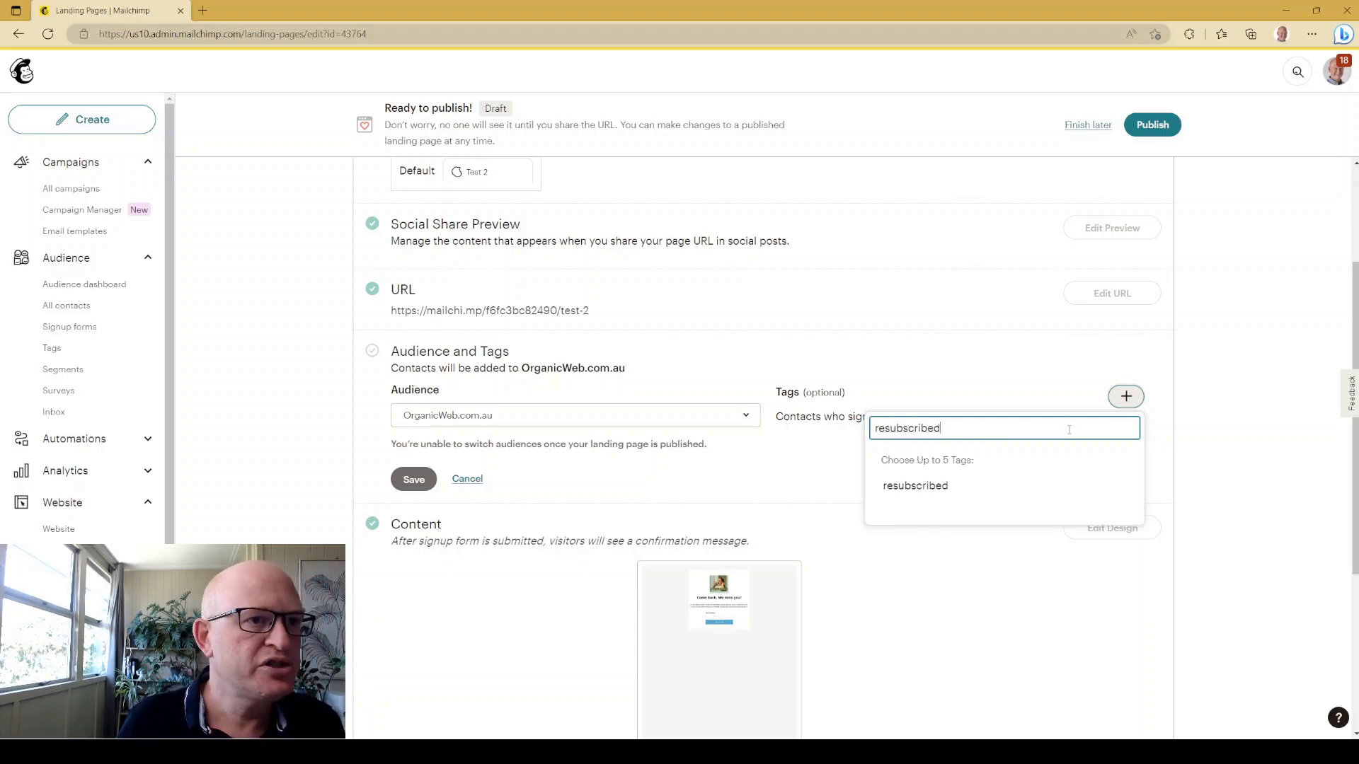
{"action": "left_click", "coordinate": [930, 488]}
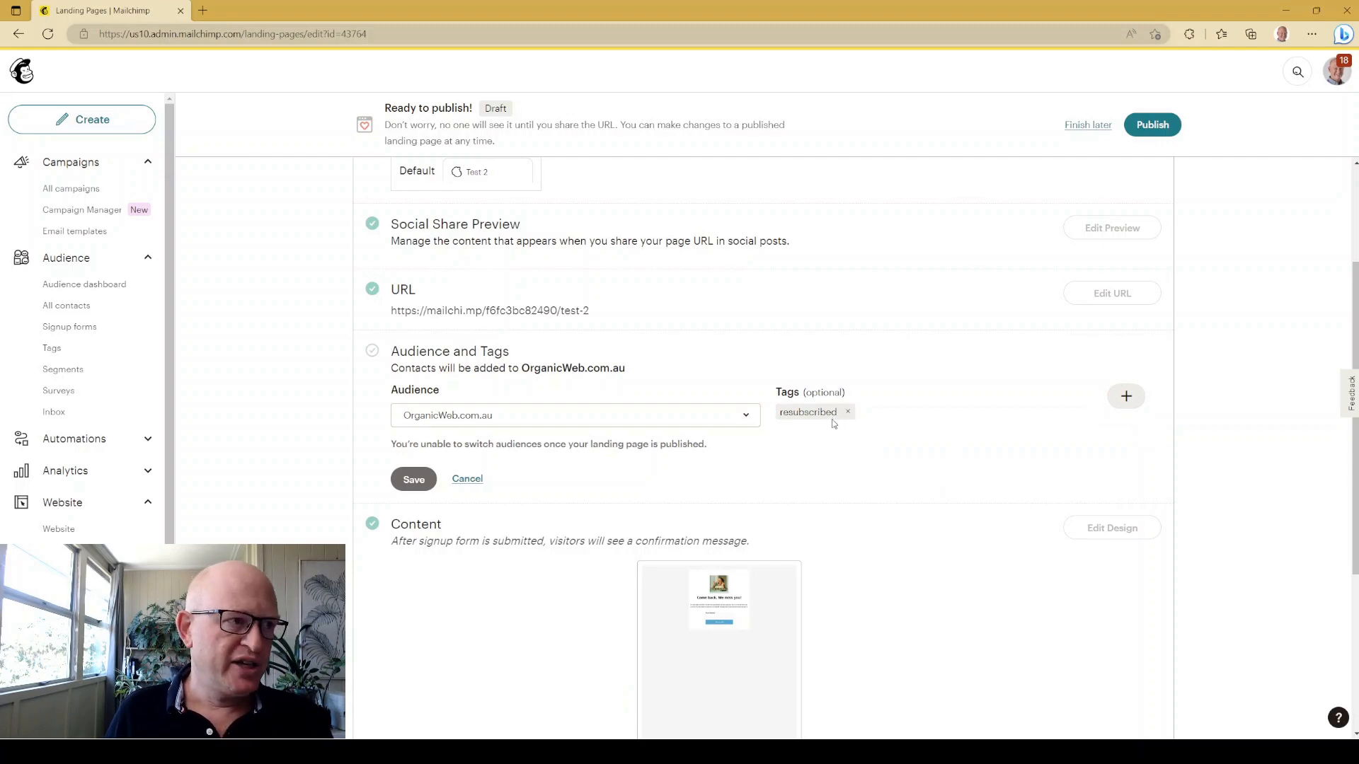
Review the rest of the landing page checklist down to Settings & Tracking and publish the page
{"action": "scroll", "coordinate": [831, 423], "scroll_direction": "down", "scroll_amount": 3}
{"action": "scroll", "coordinate": [949, 474], "scroll_direction": "down", "scroll_amount": 2}
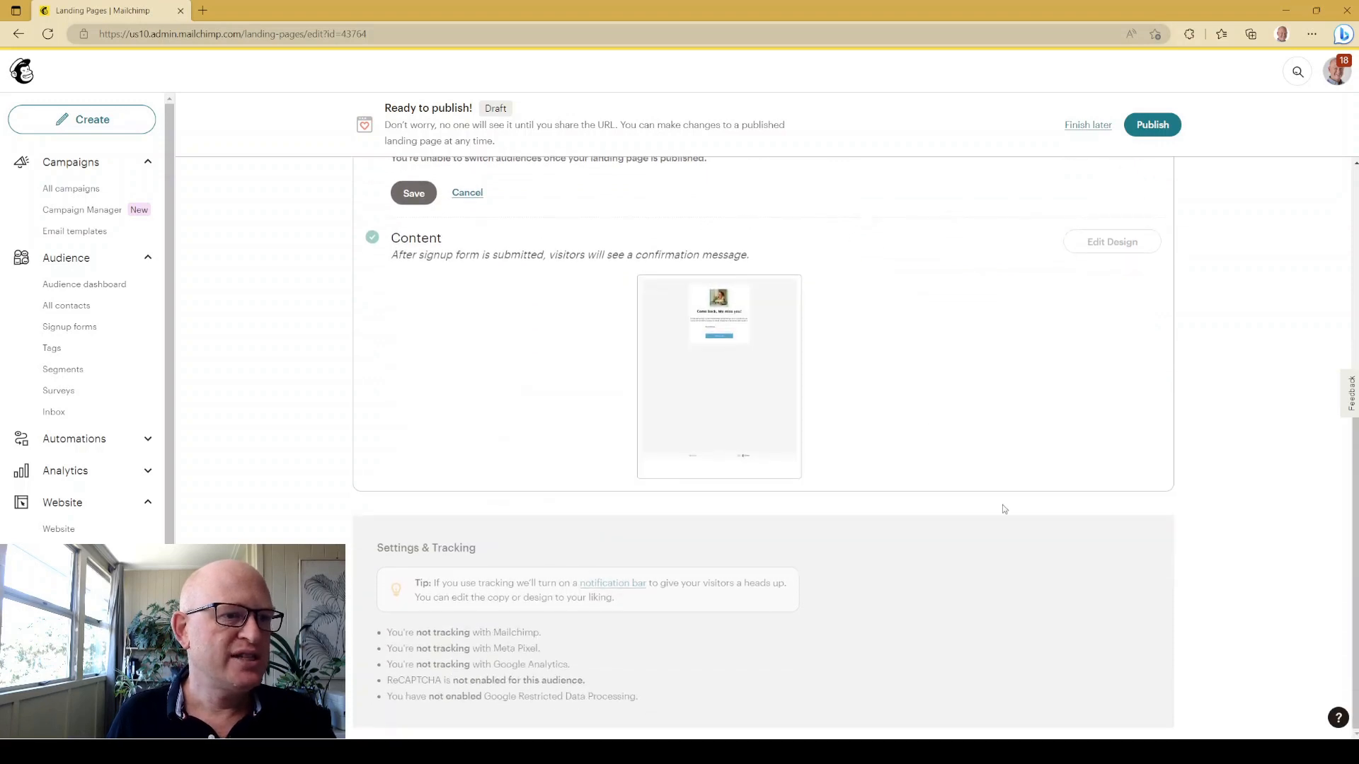
{"action": "scroll", "coordinate": [1003, 509], "scroll_direction": "up", "scroll_amount": 5}
{"action": "left_click", "coordinate": [1154, 125]}
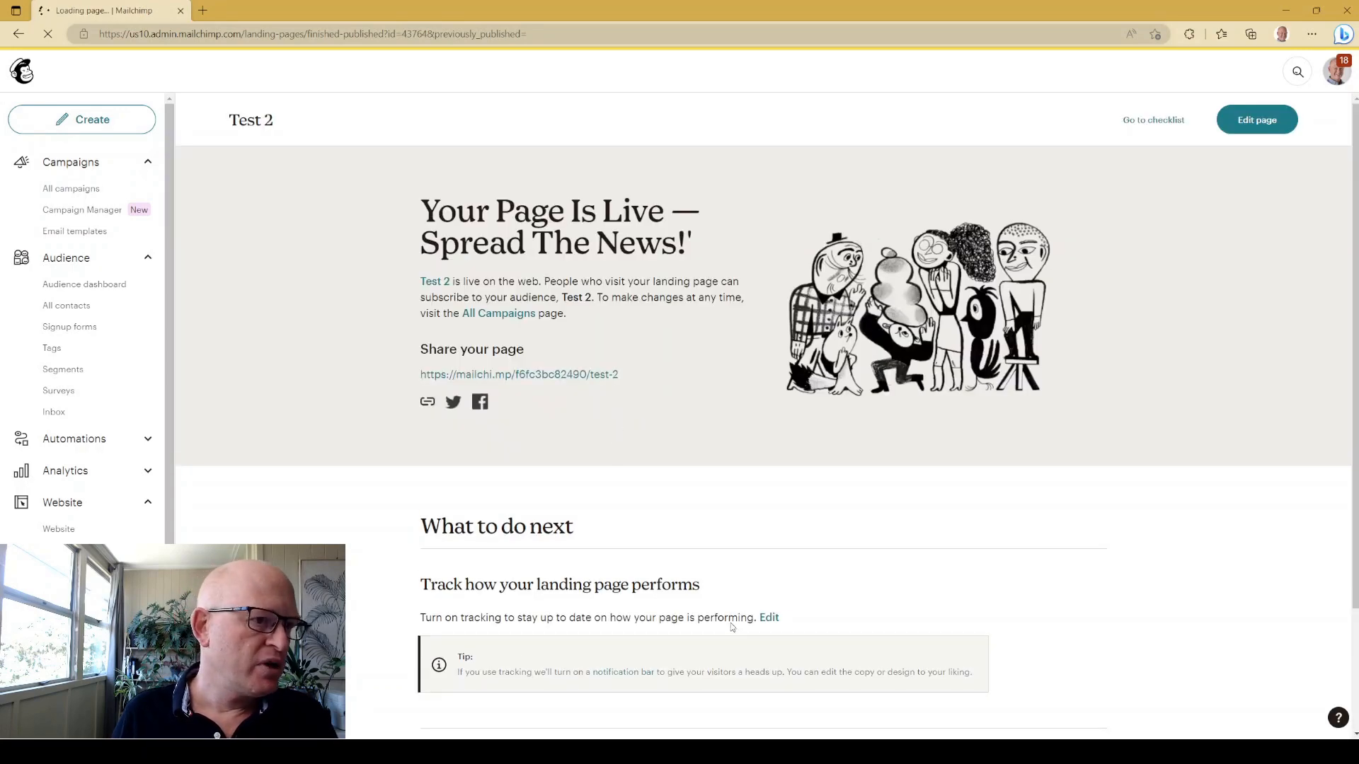
Copy the published landing page's URL and open it in a new browser tab to view the live page
{"action": "left_click_drag", "start_coordinate": [635, 372], "coordinate": [407, 376]}
{"action": "key", "text": "ctrl+c"}
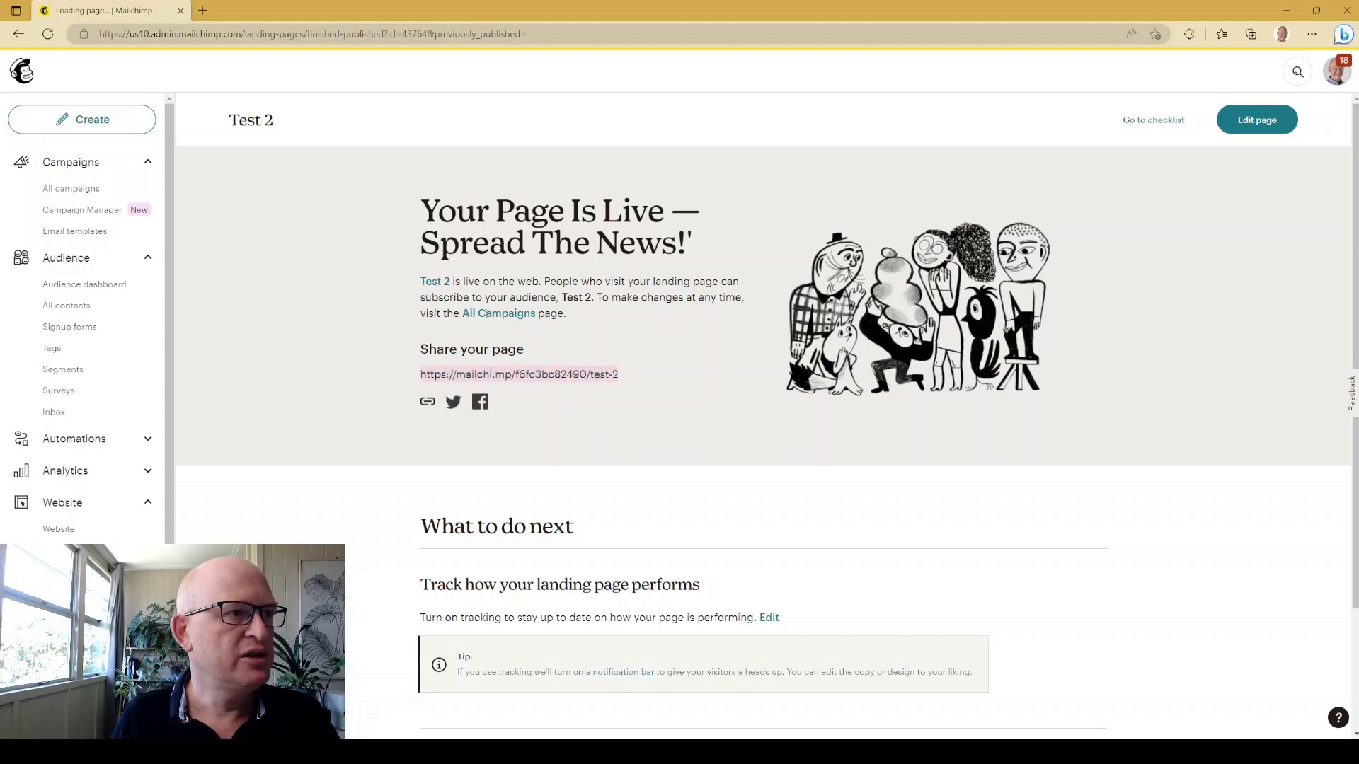
{"action": "left_click", "coordinate": [203, 10]}
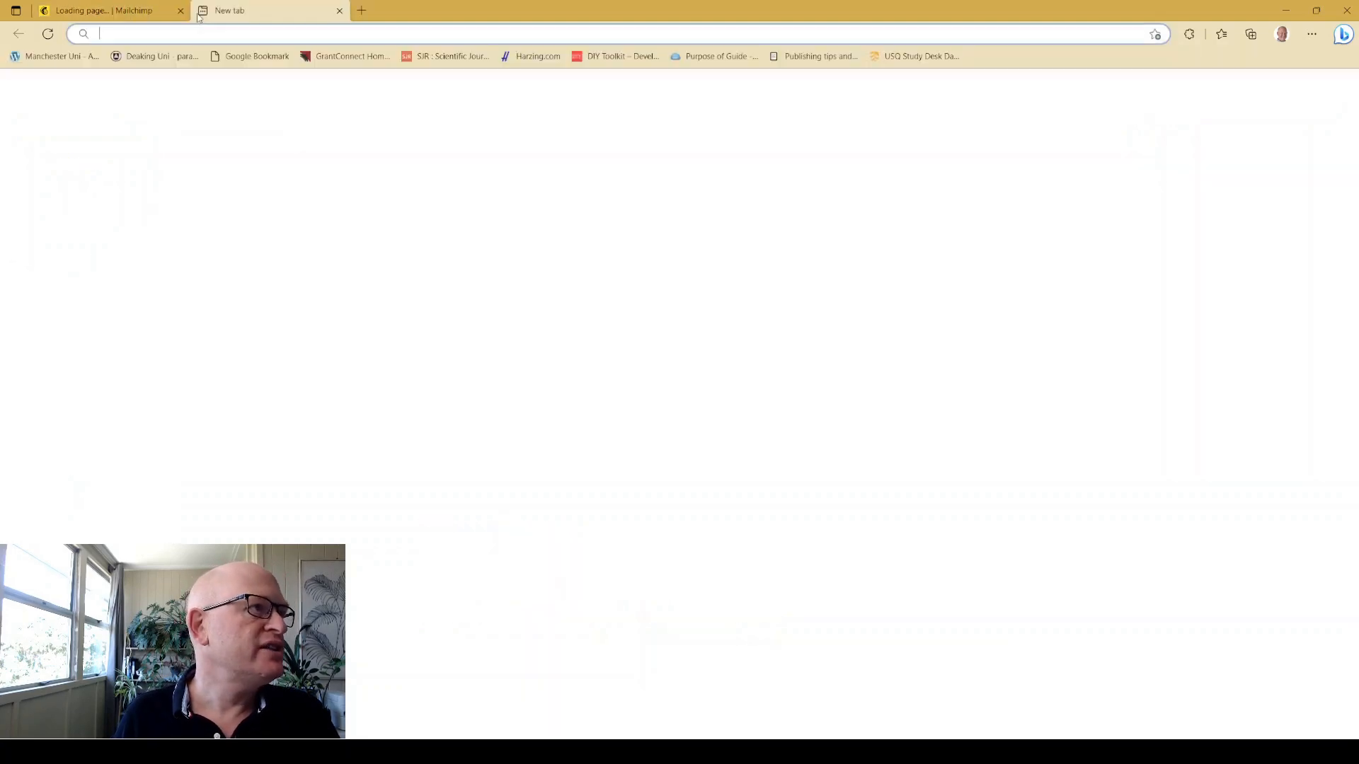
{"action": "key", "text": "ctrl+v"}
{"action": "key", "text": "Return"}
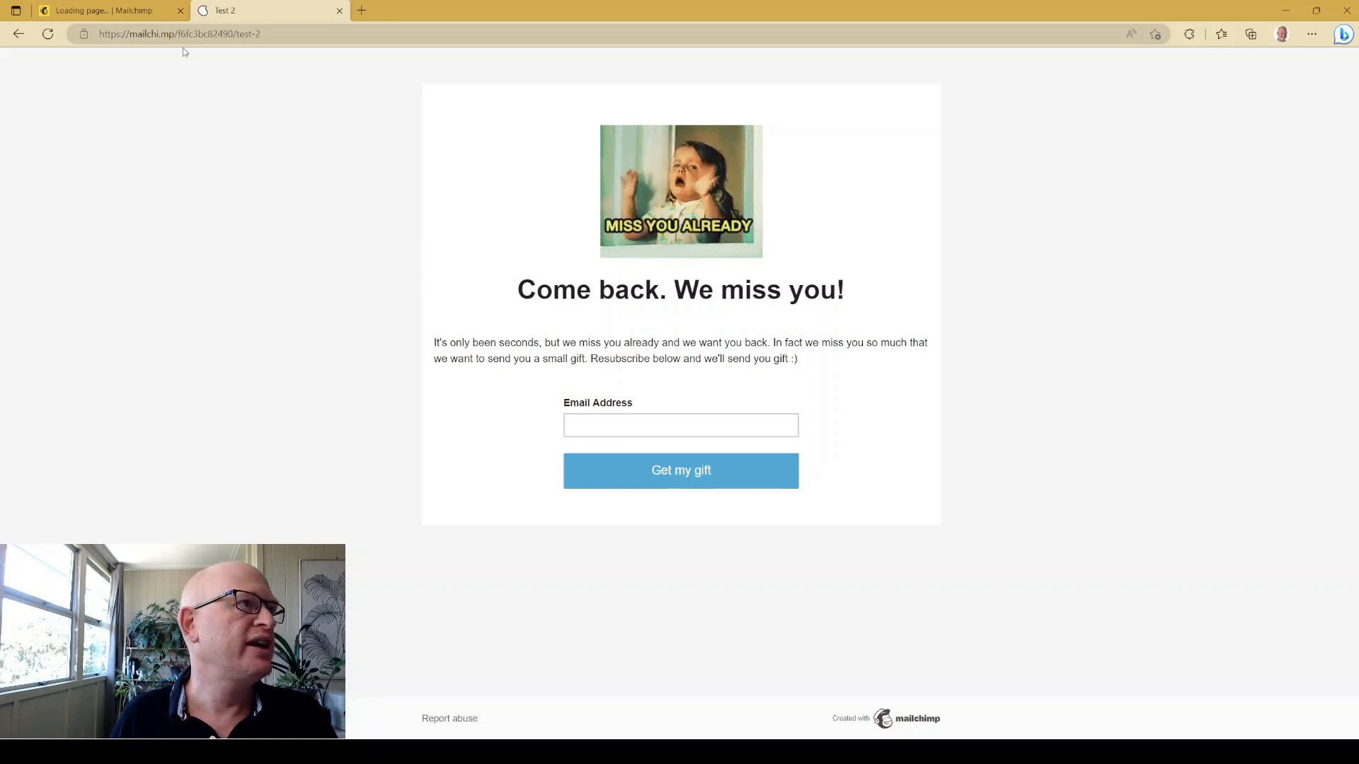
{"action": "left_click", "coordinate": [125, 13]}
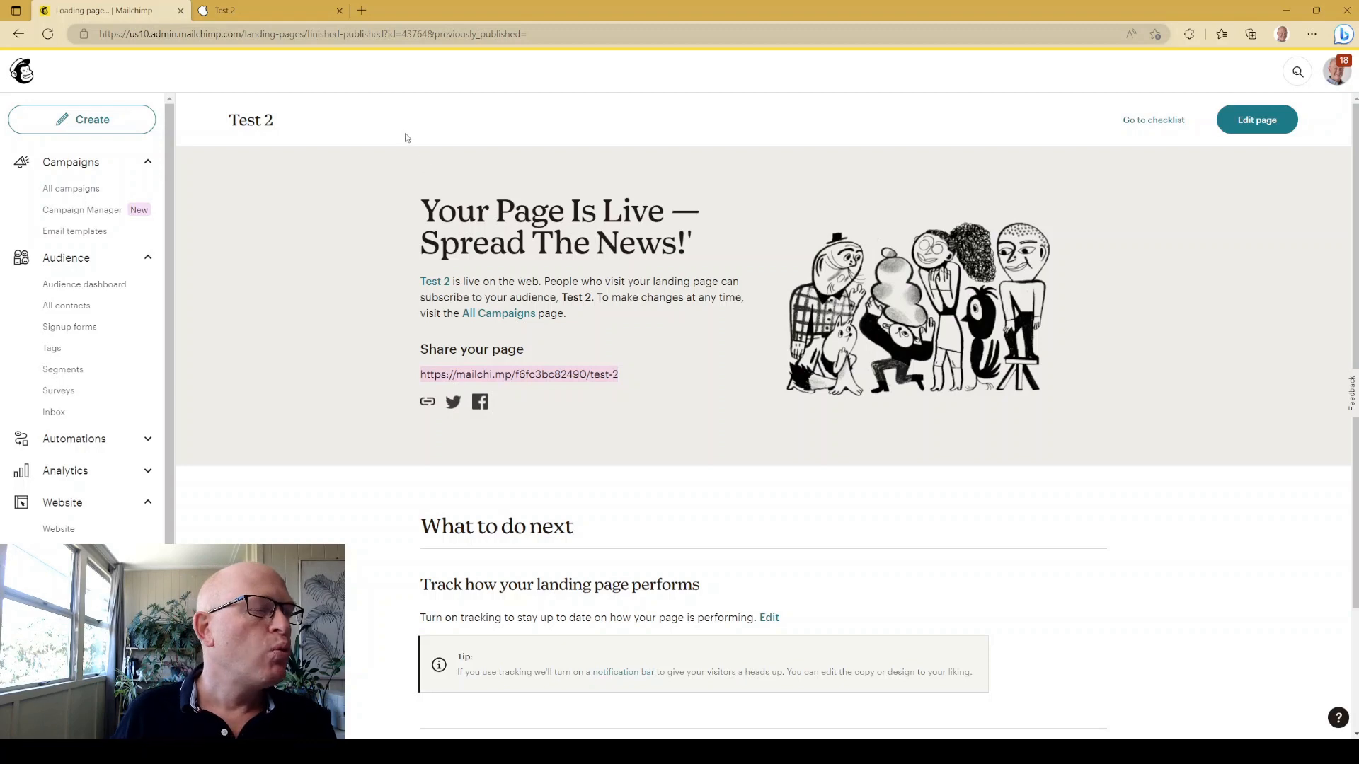
{"action": "left_click", "coordinate": [299, 10]}
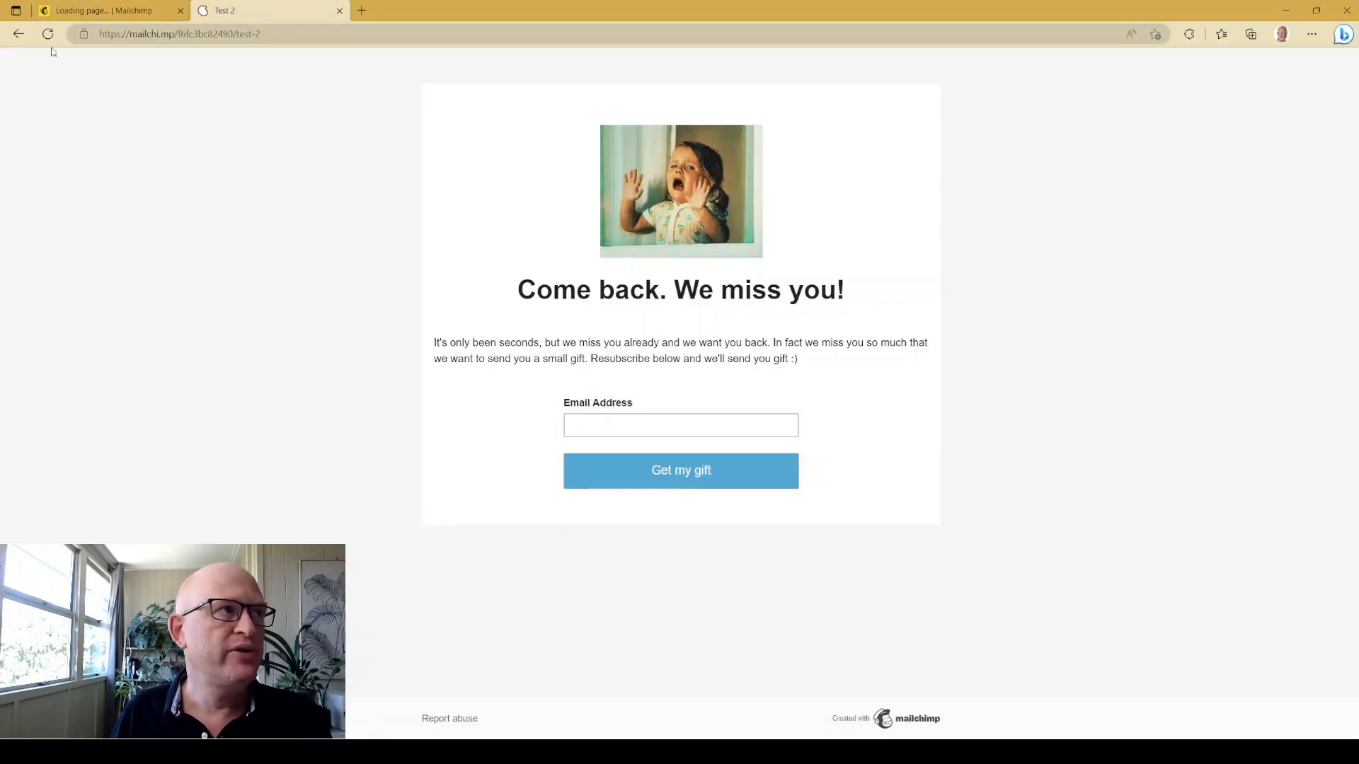
Return to Mailchimp, open the Form builder for the OrganicWeb.com.au audience's signup forms, and choose the Unsubscribe success page
{"action": "left_click", "coordinate": [162, 10]}
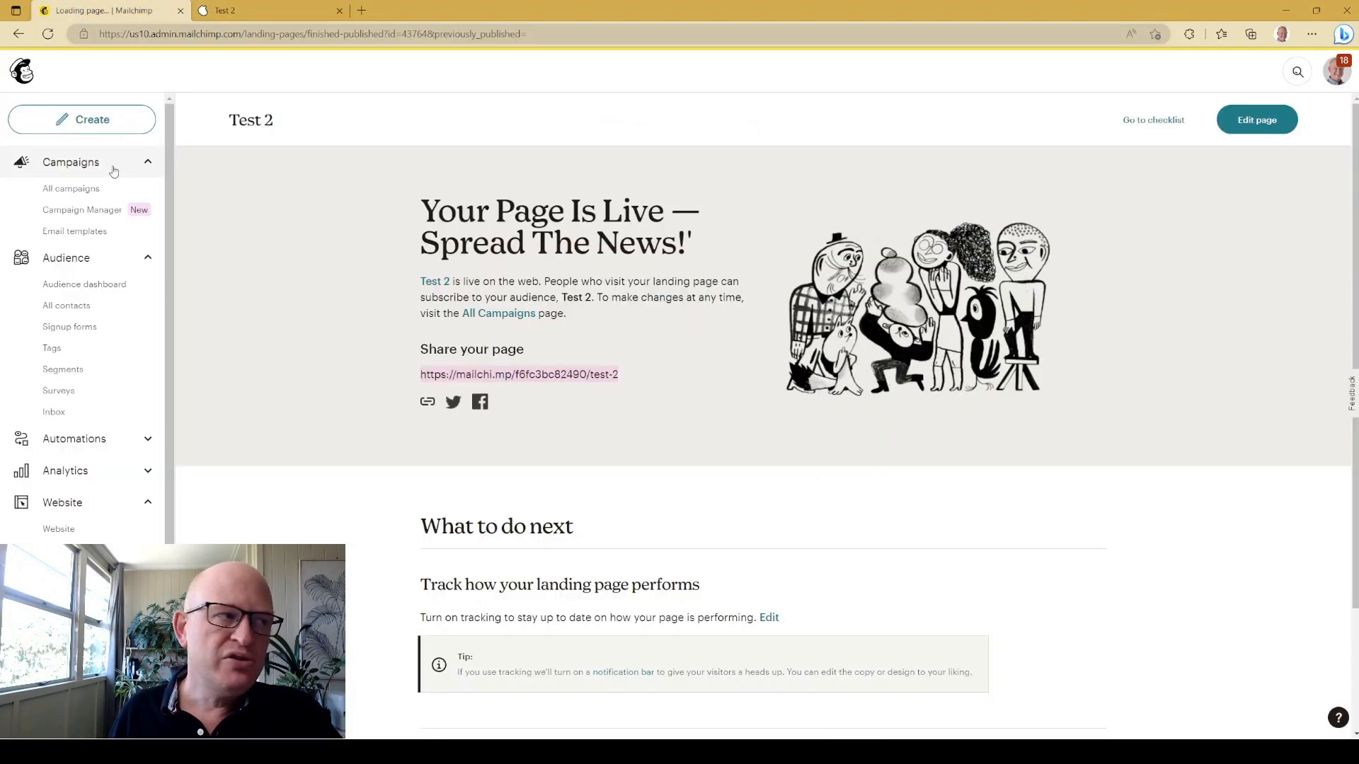
{"action": "left_click", "coordinate": [107, 285]}
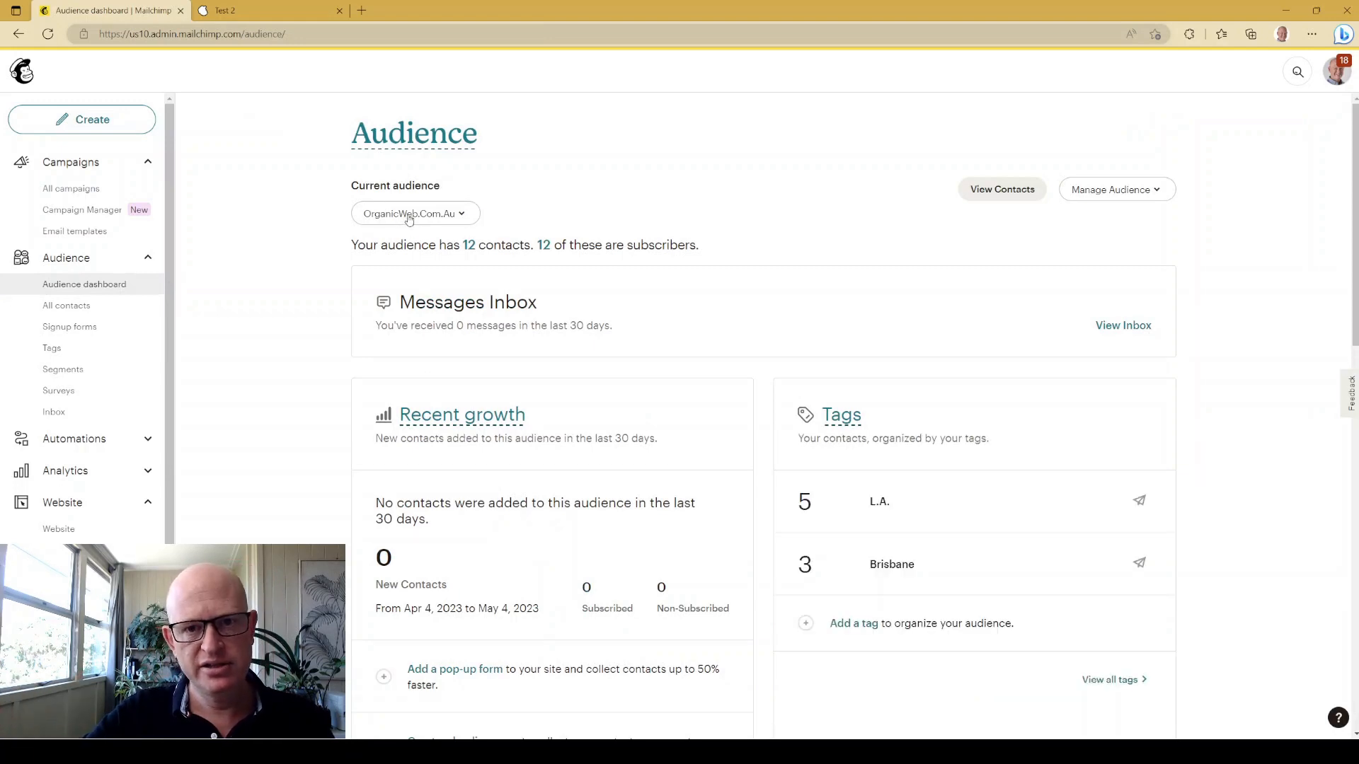
{"action": "left_click", "coordinate": [88, 327]}
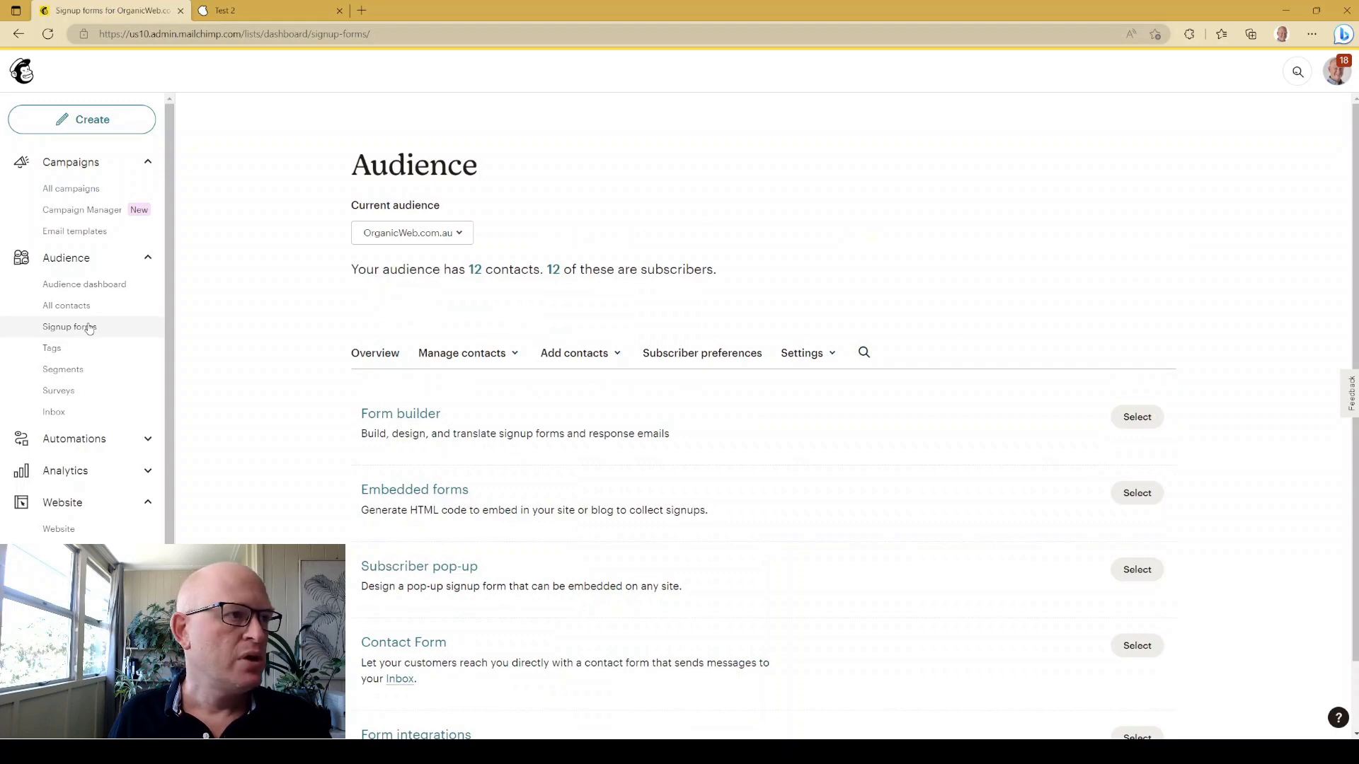
{"action": "left_click", "coordinate": [383, 416]}
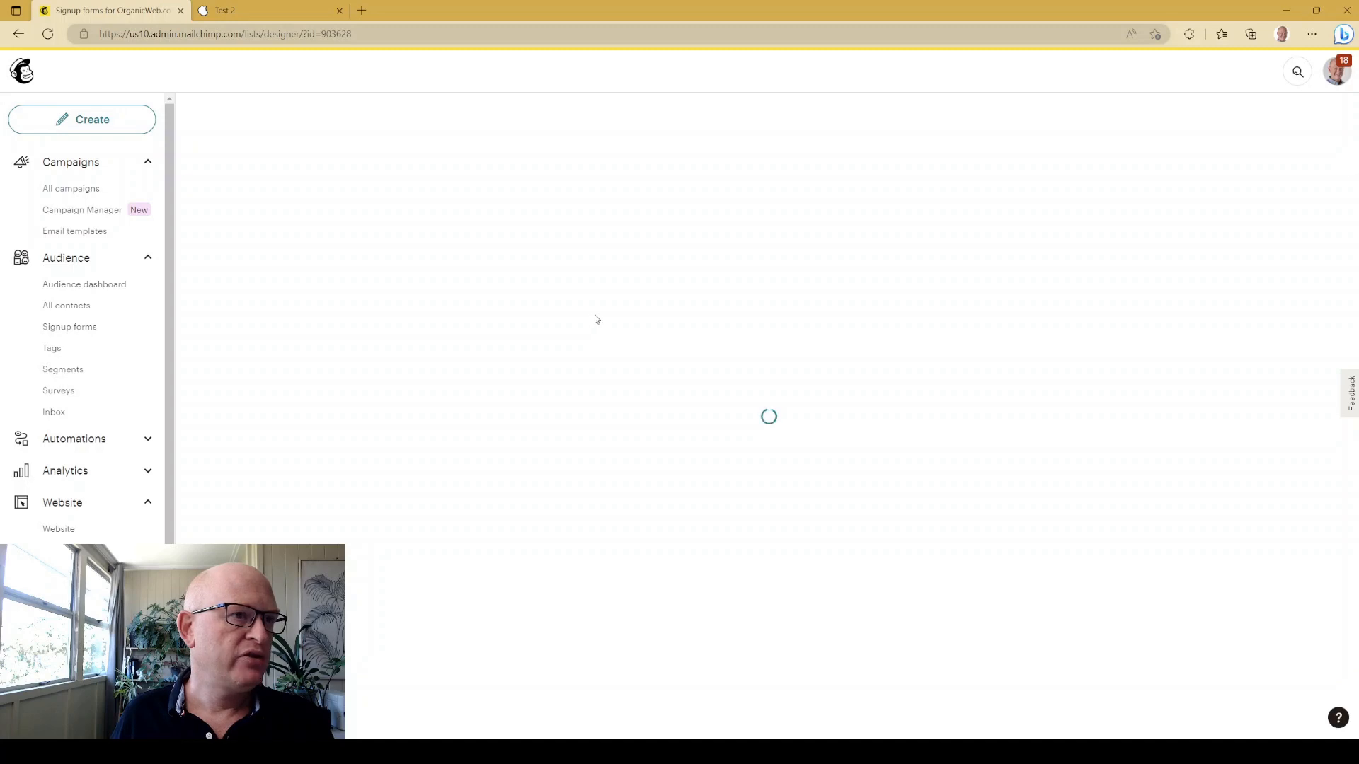
{"action": "scroll", "coordinate": [606, 355], "scroll_direction": "down", "scroll_amount": 4}
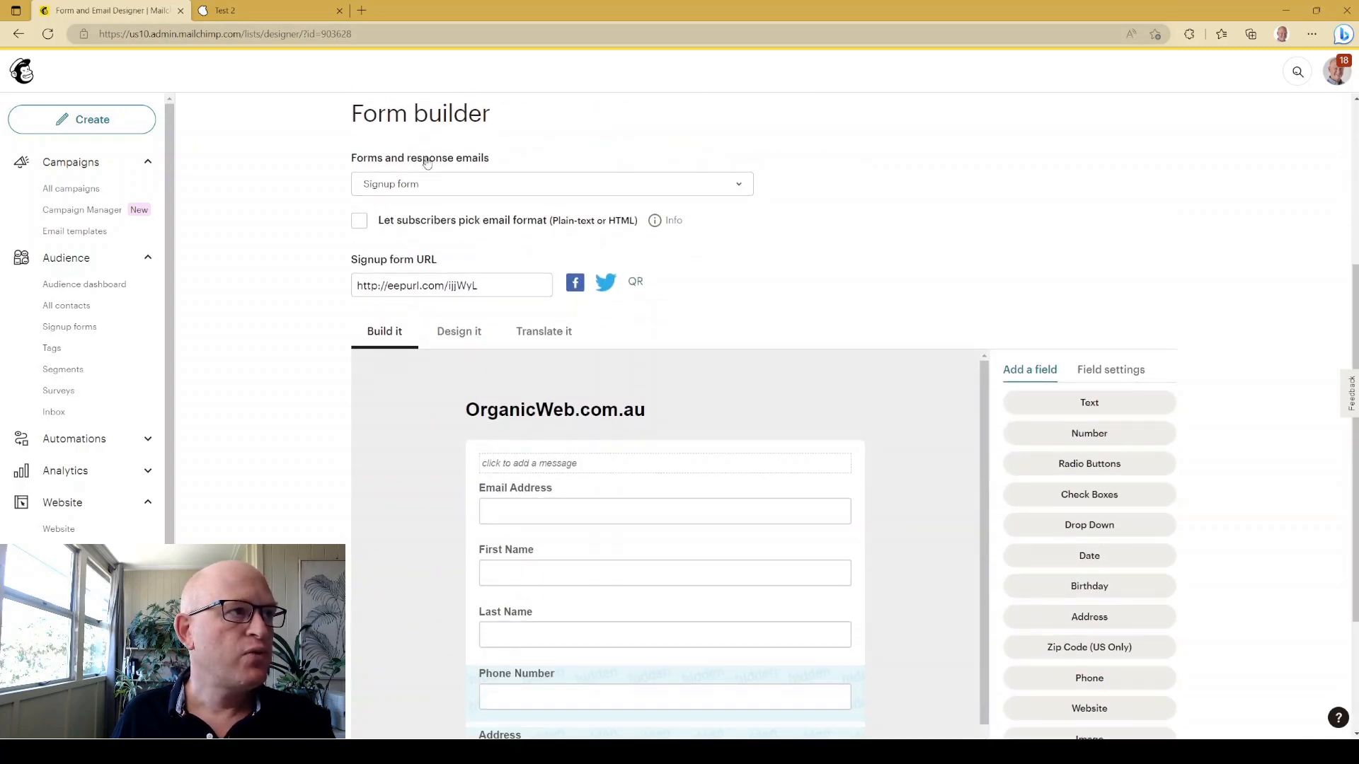
{"action": "left_click", "coordinate": [736, 187]}
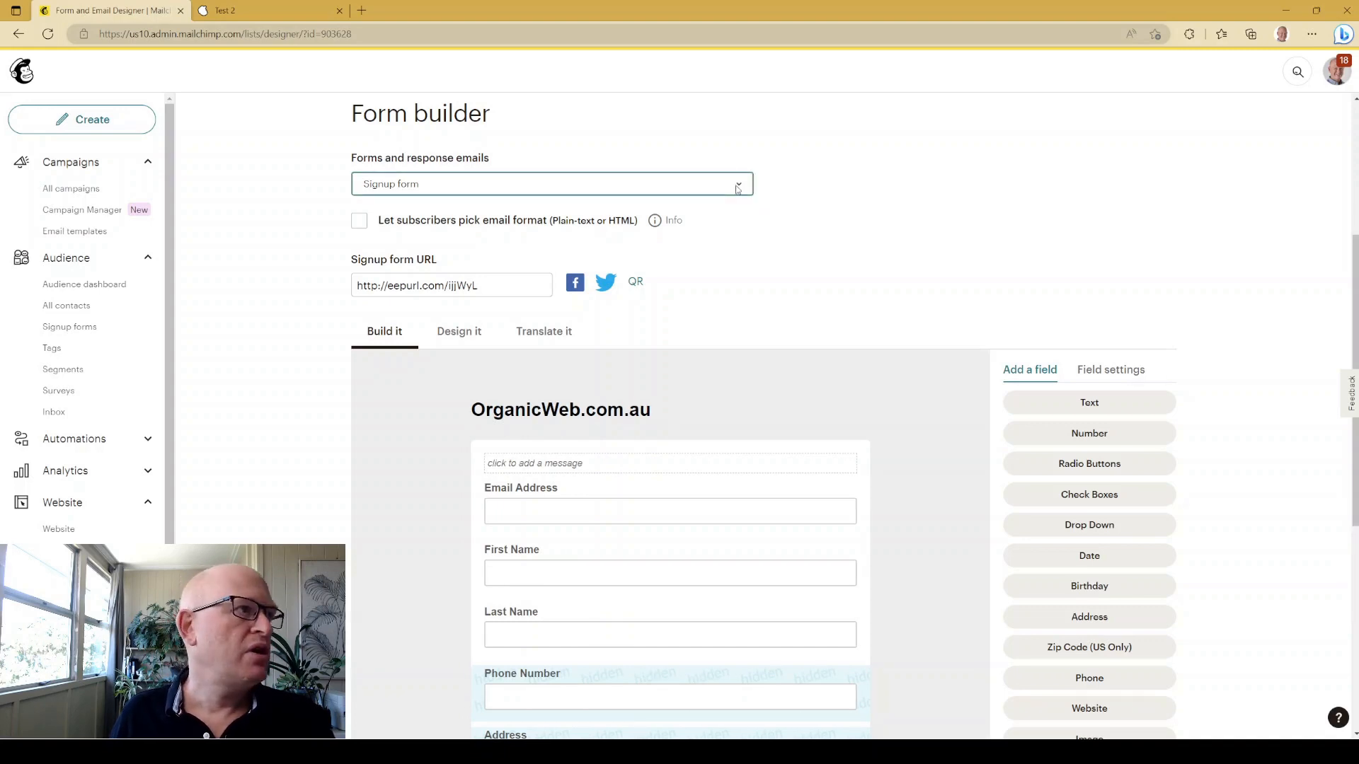
{"action": "left_click", "coordinate": [610, 270]}
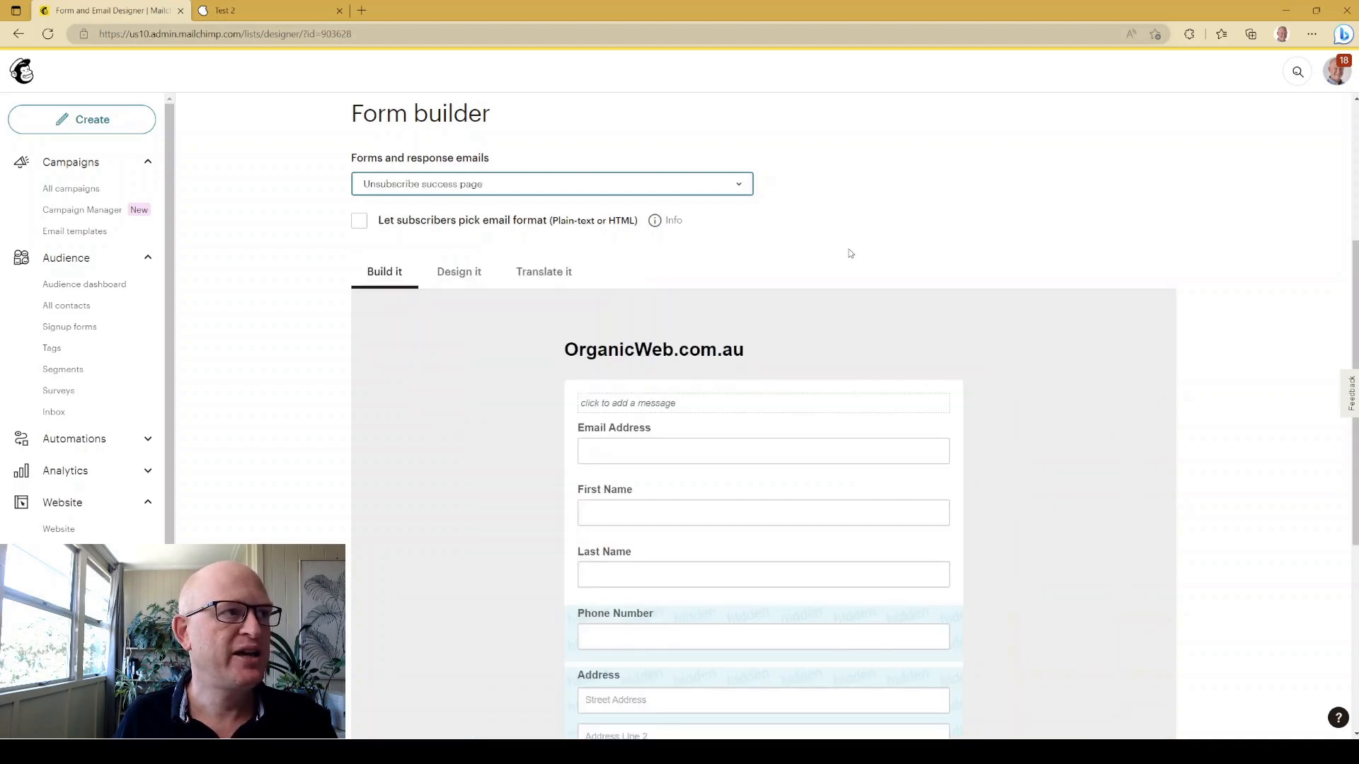
{"action": "scroll", "coordinate": [857, 247], "scroll_direction": "down", "scroll_amount": 4}
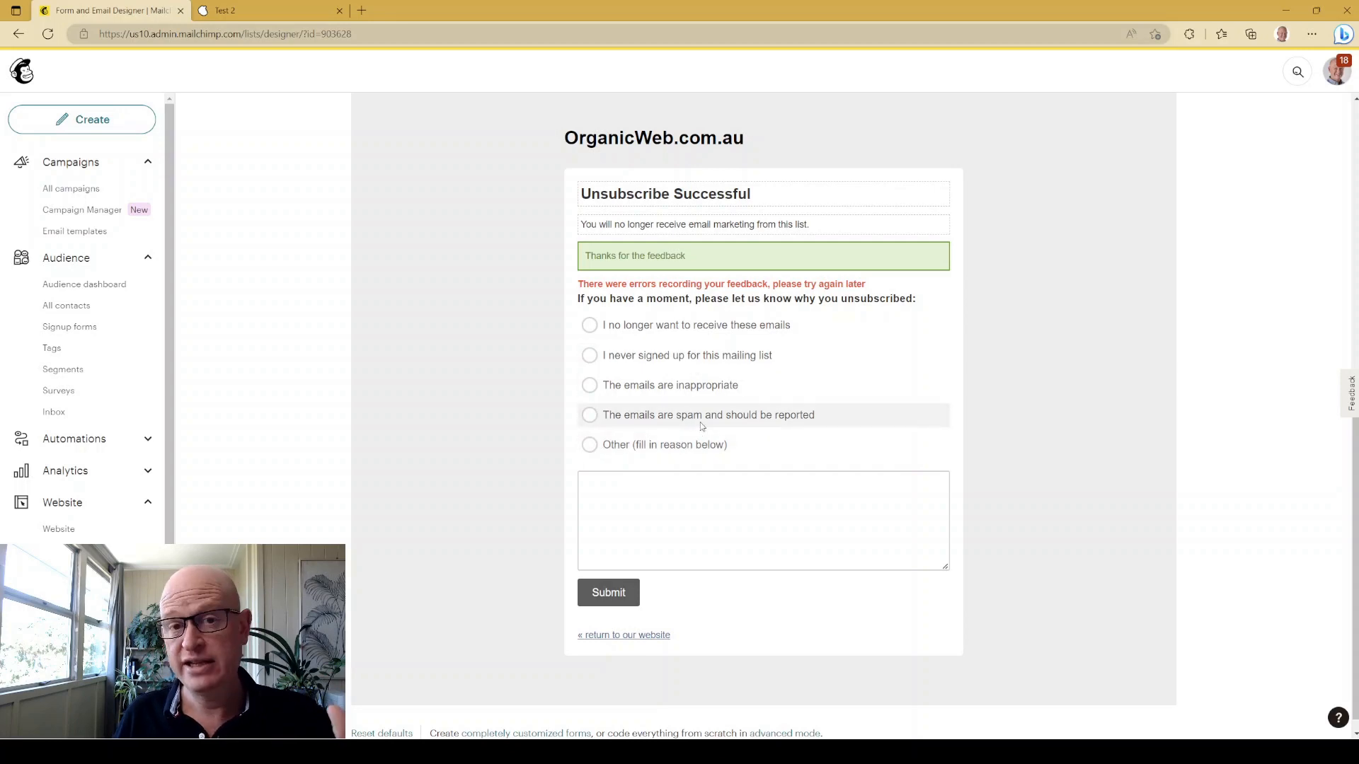
{"action": "scroll", "coordinate": [701, 418], "scroll_direction": "up", "scroll_amount": 4}
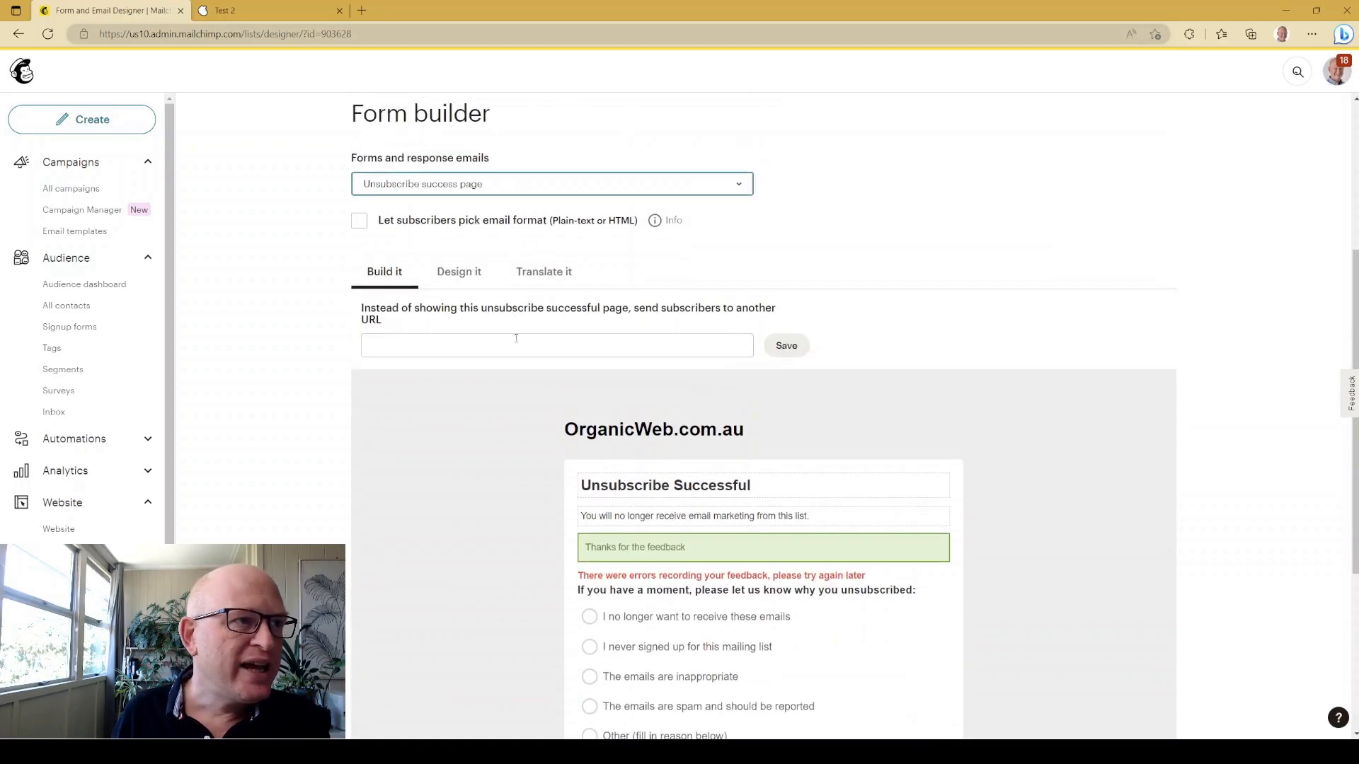
{"action": "left_click", "coordinate": [543, 344]}
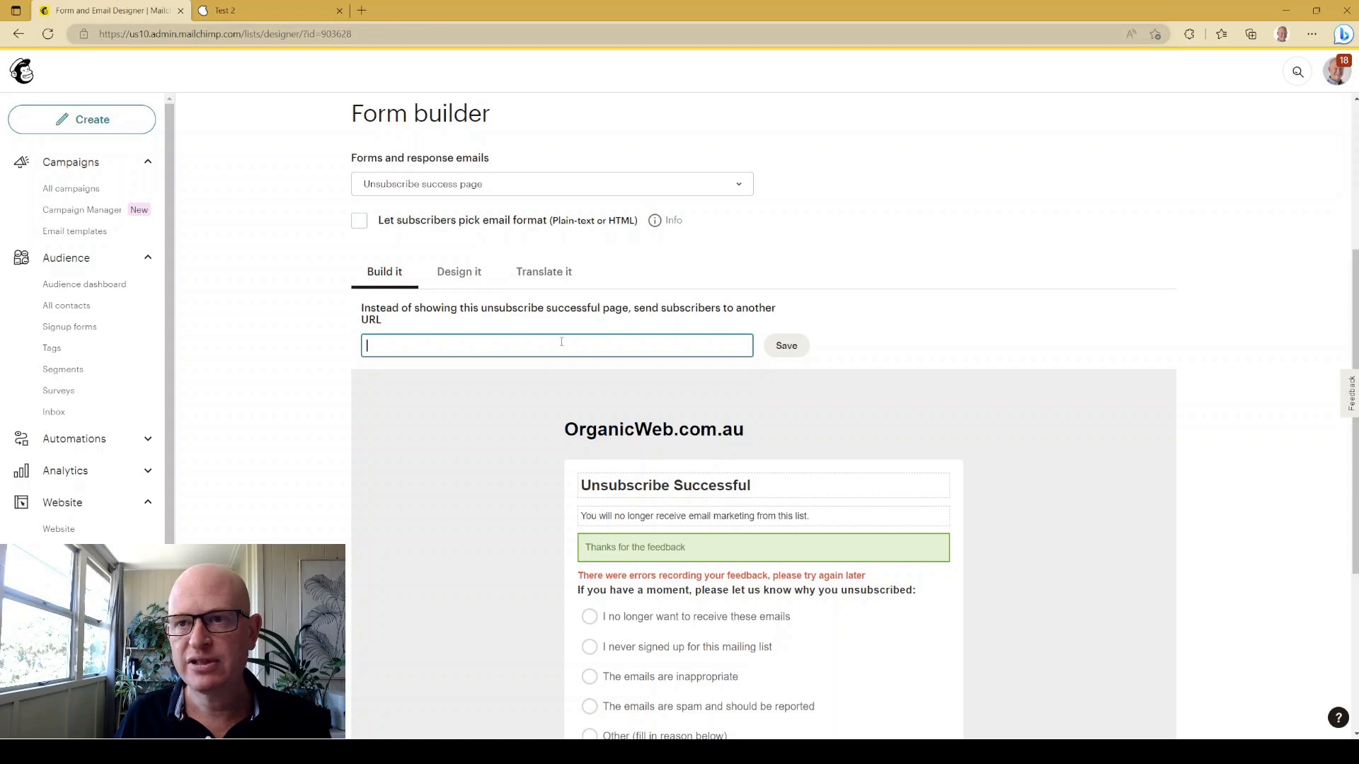
{"action": "key", "text": "ctrl+v"}
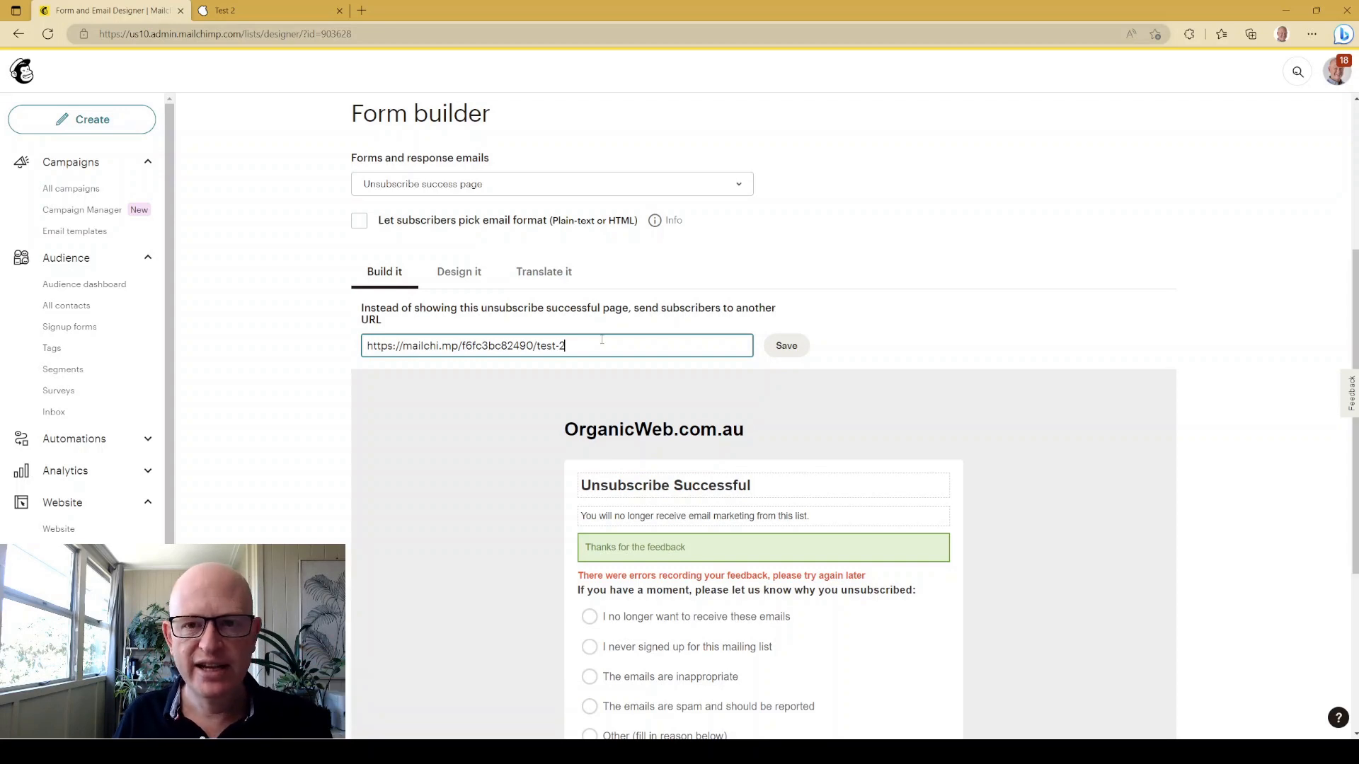
{"action": "left_click", "coordinate": [784, 348]}
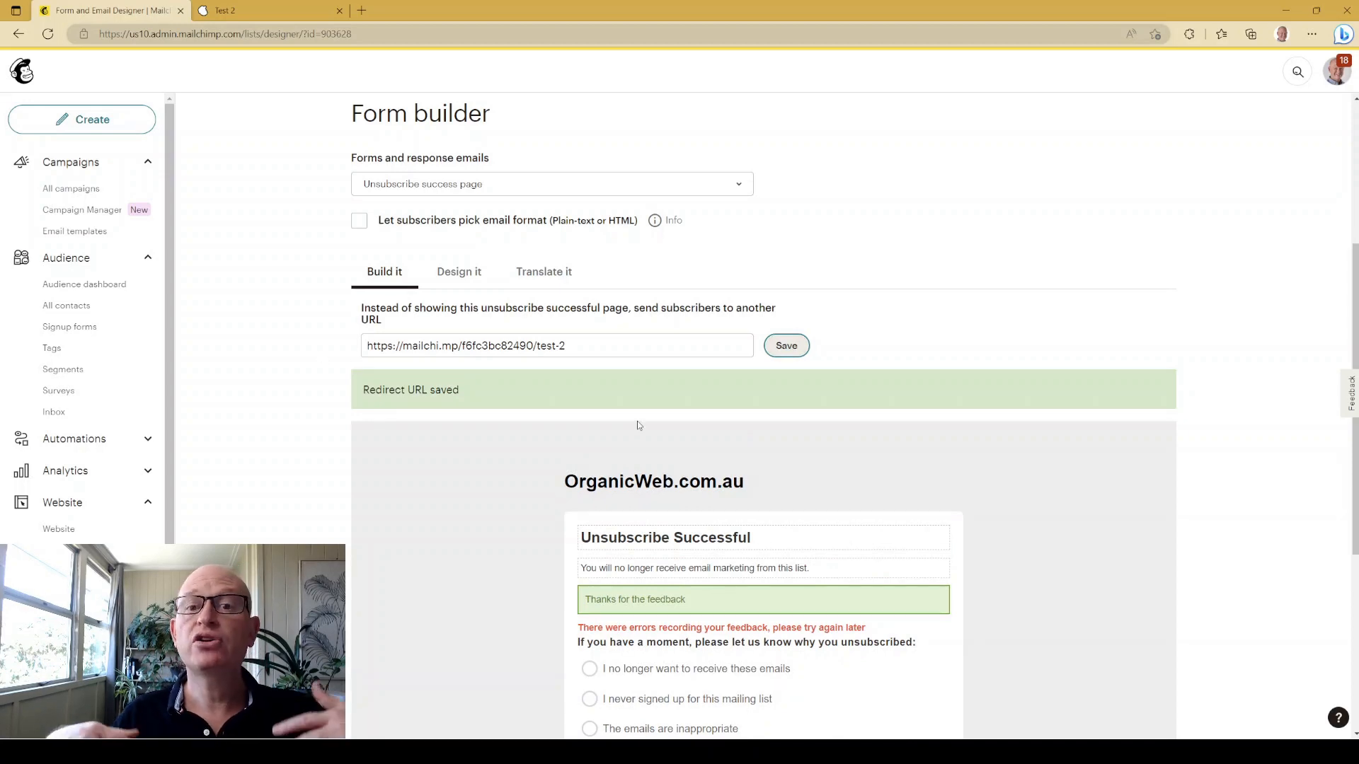
{"action": "left_click", "coordinate": [277, 15]}
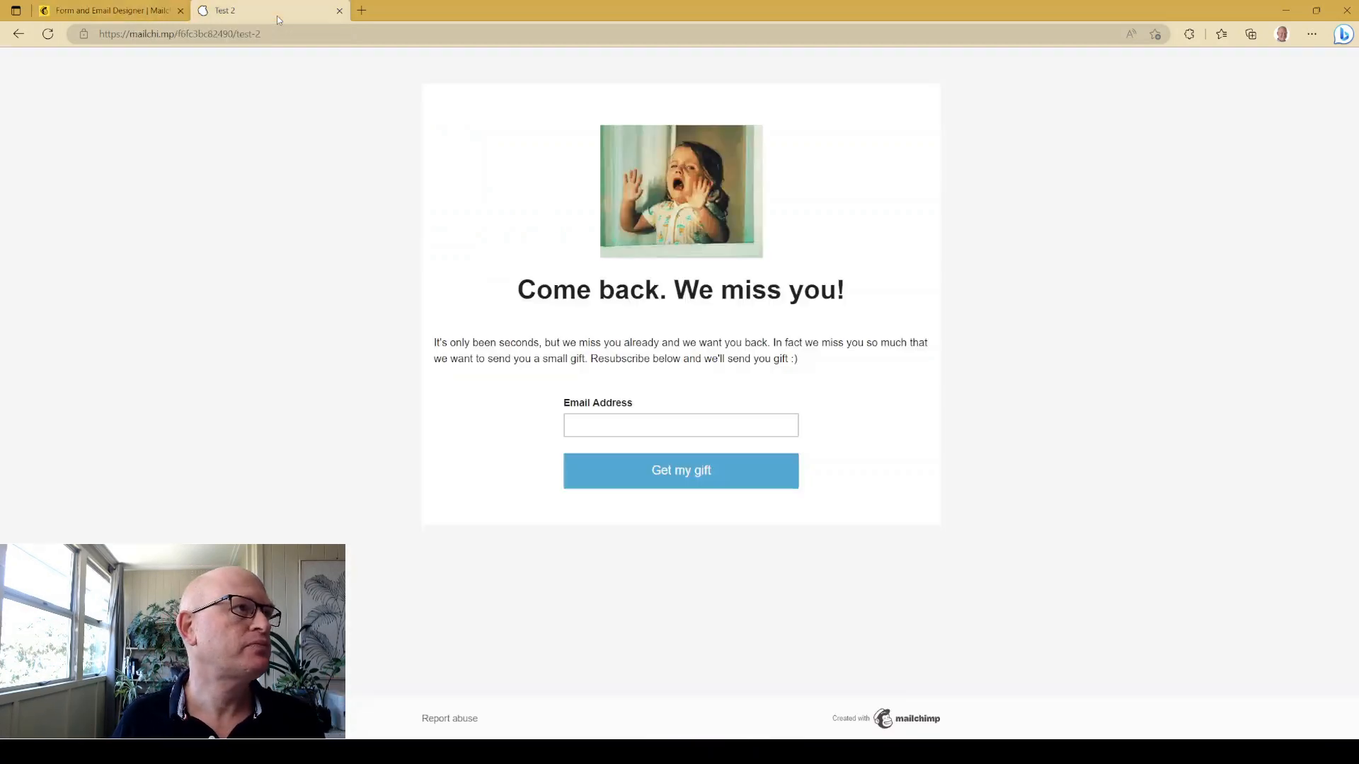
Return to the Mailchimp form builder, open the Automations overview, and start building a customer journey from scratch
{"action": "left_click", "coordinate": [89, 13]}
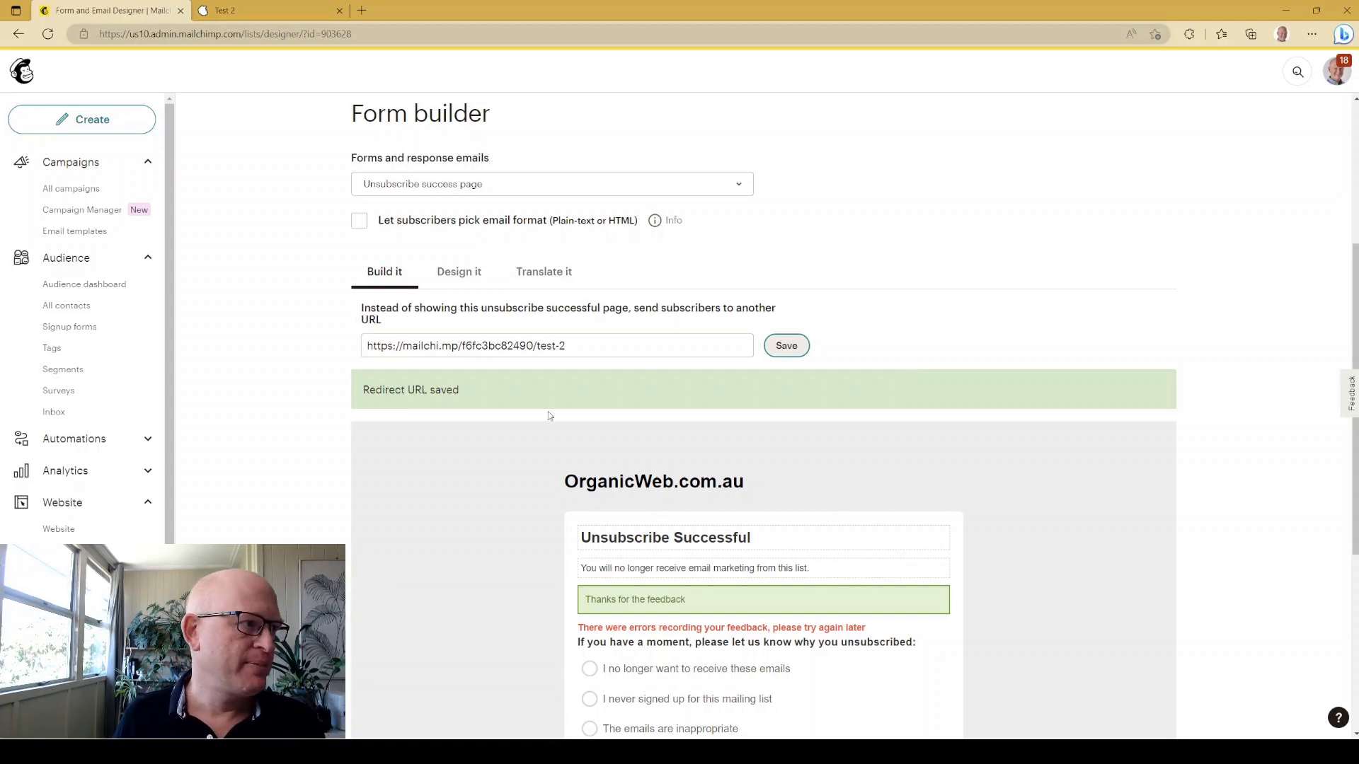
{"action": "left_click", "coordinate": [149, 441]}
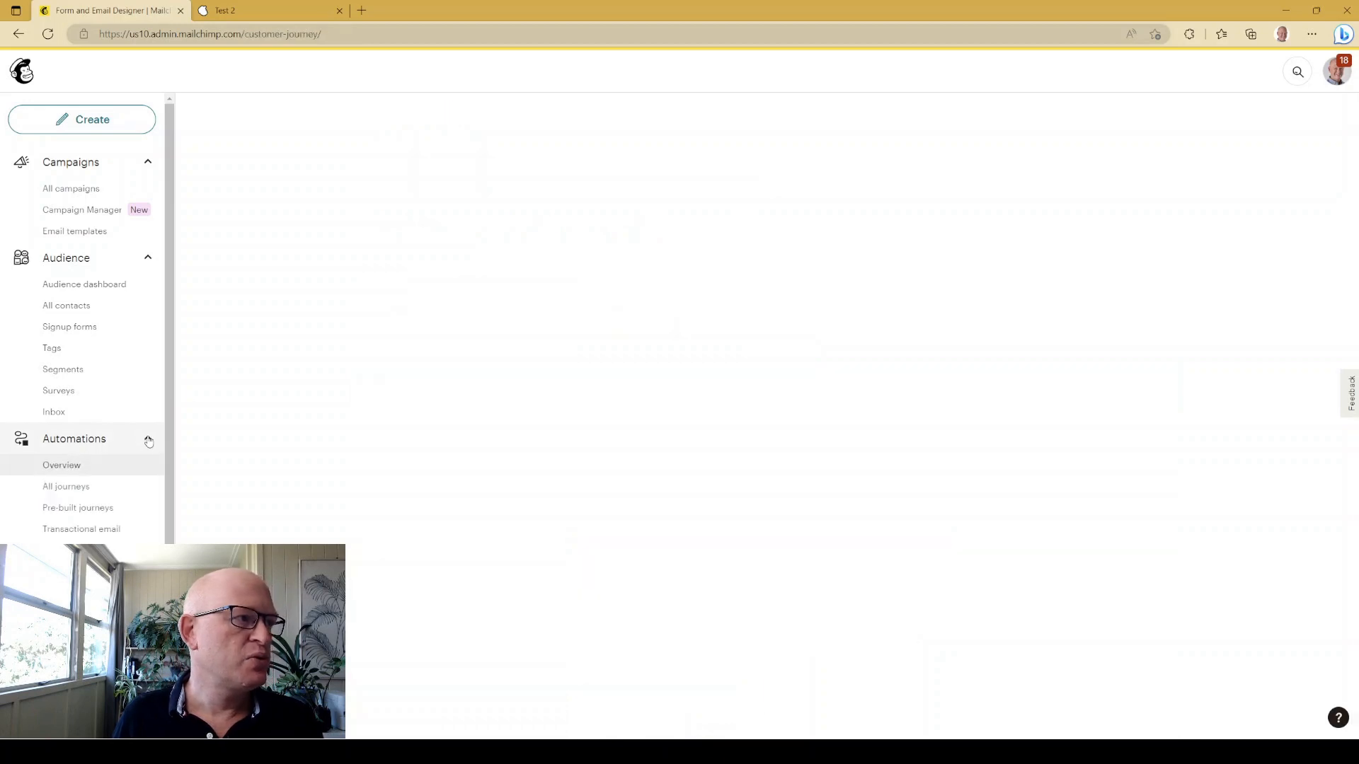
{"action": "scroll", "coordinate": [78, 471], "scroll_direction": "down", "scroll_amount": 2}
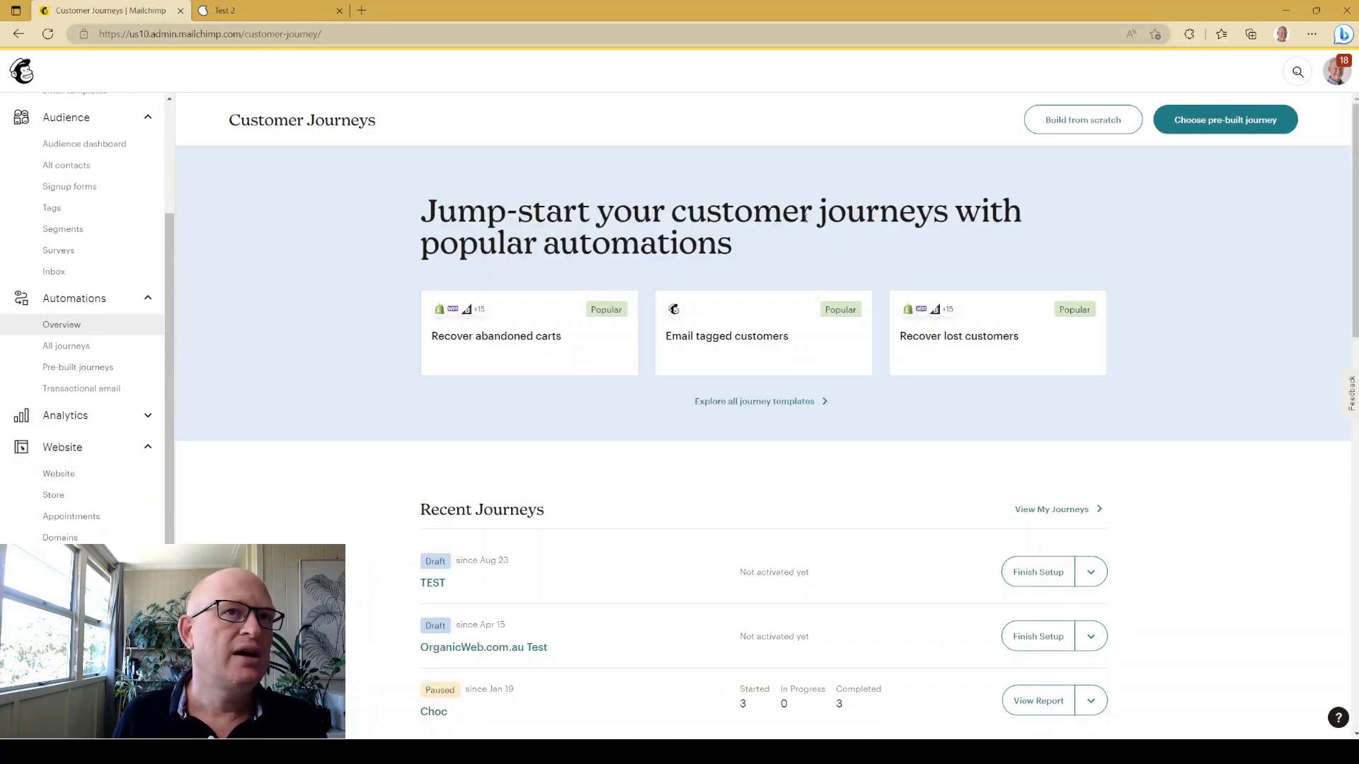
{"action": "left_click", "coordinate": [1072, 125]}
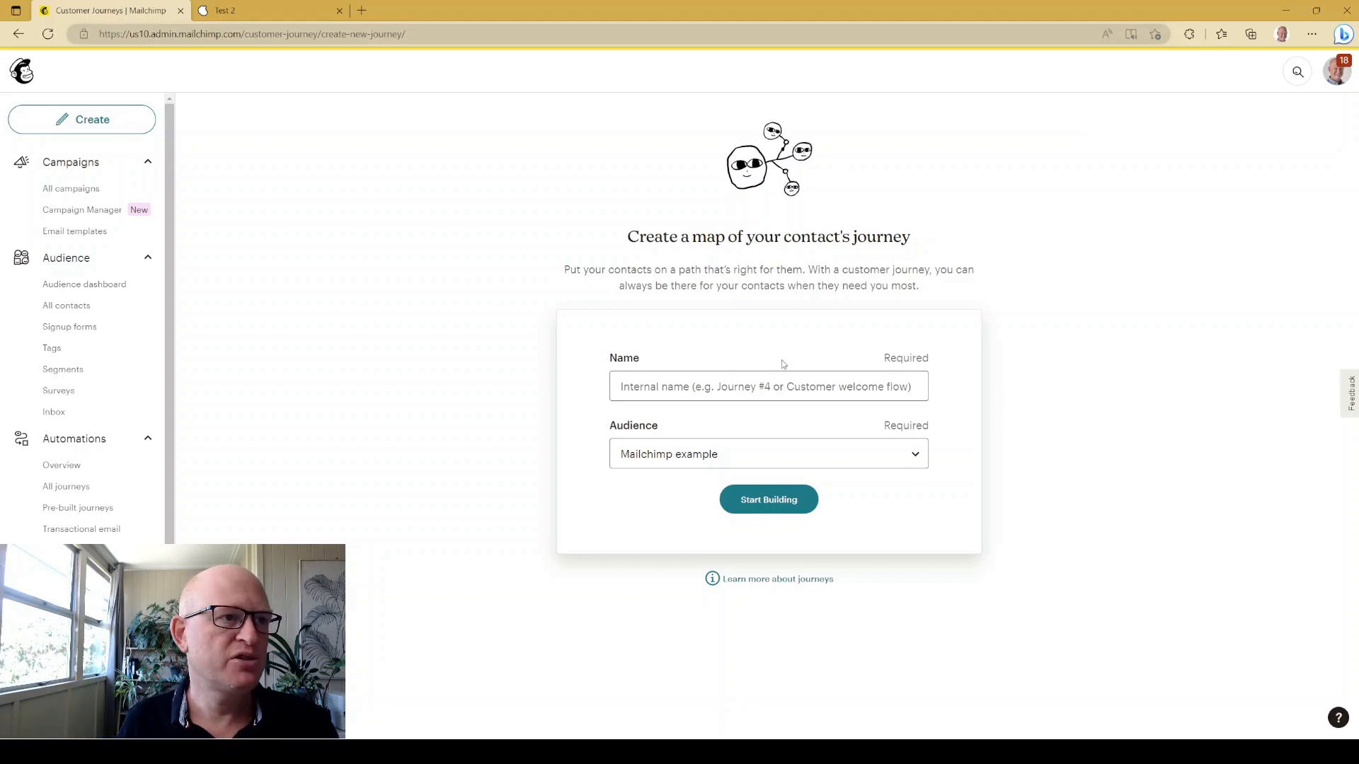
Name the journey Test, choose OrganicWeb.com.au as its audience, and start building it
{"action": "left_click", "coordinate": [778, 387]}
{"action": "type", "text": "Test"}
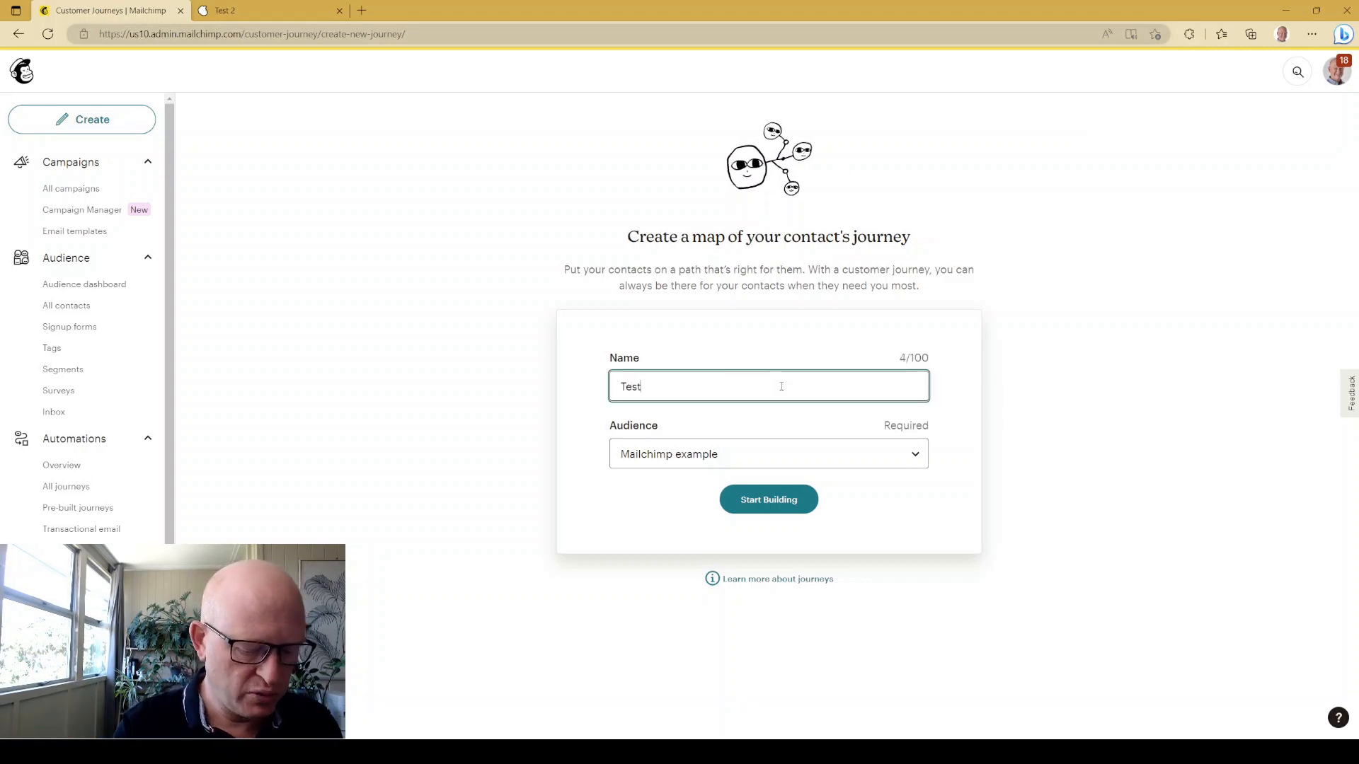
{"action": "left_click", "coordinate": [842, 453]}
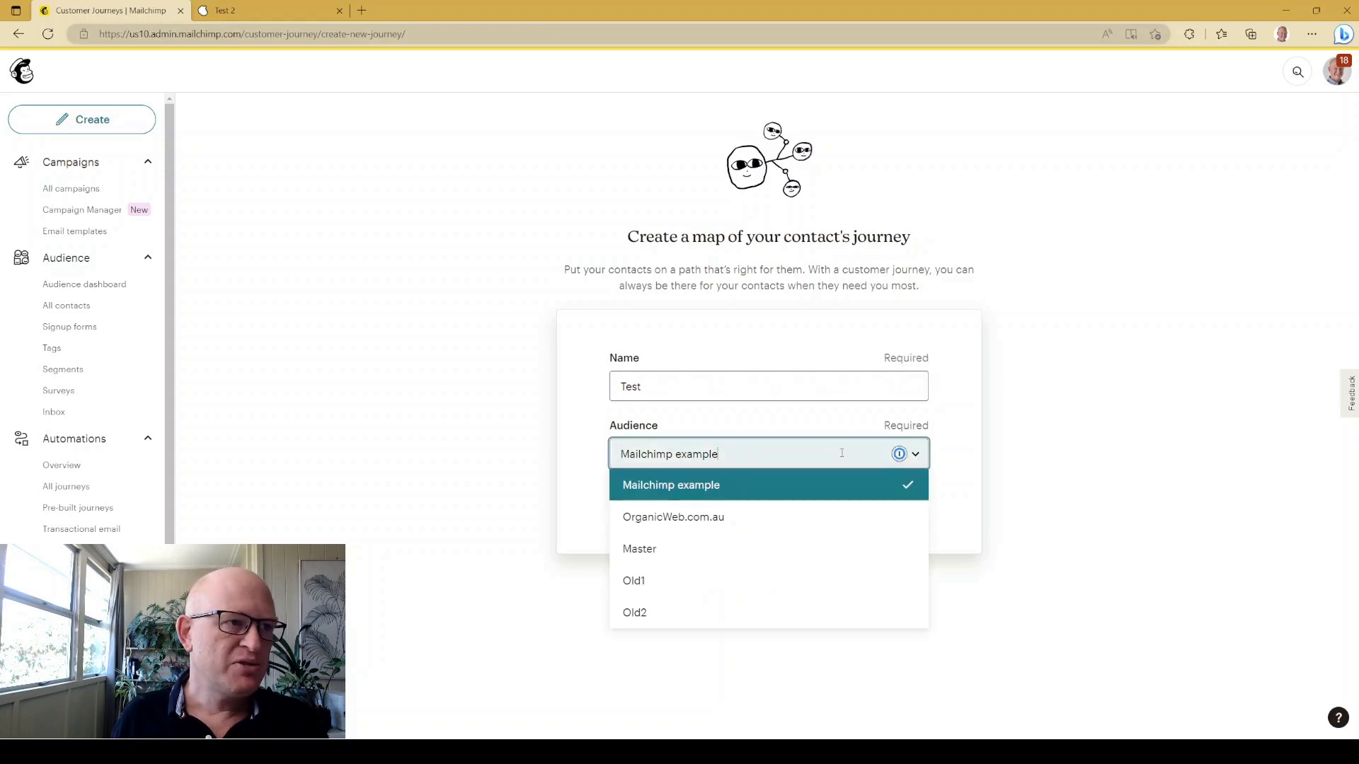
{"action": "left_click", "coordinate": [717, 520]}
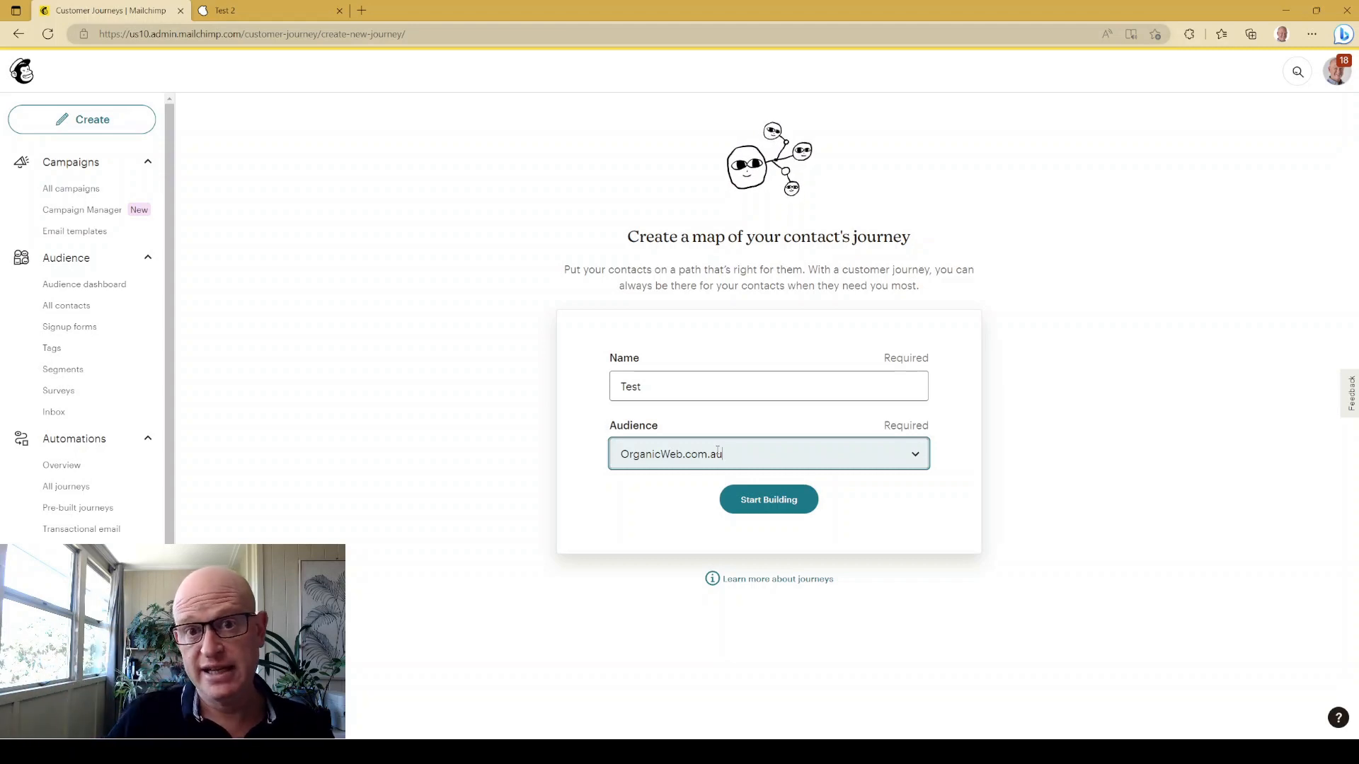
{"action": "left_click", "coordinate": [772, 499]}
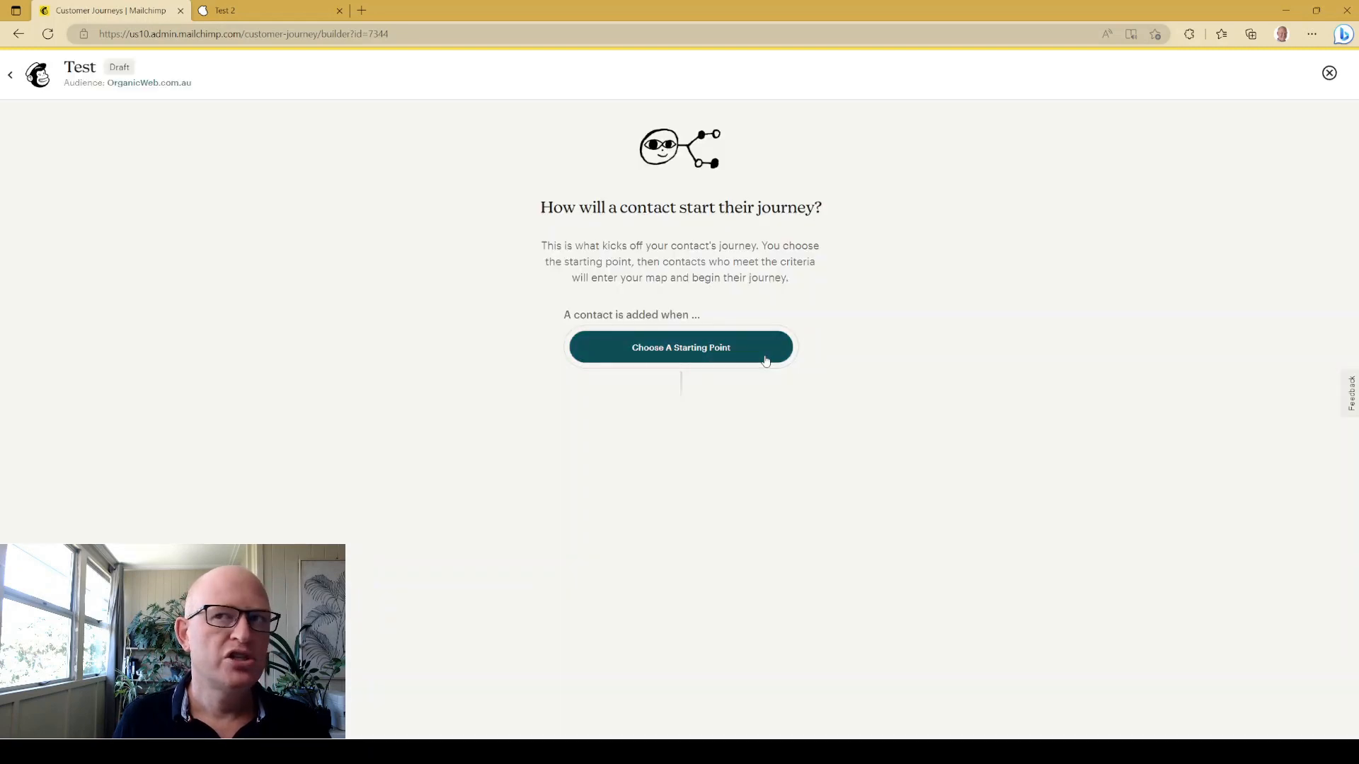
Set the journey's starting point to Tag added with the existing resubscribed tag, checking the live landing page along the way, and save it
{"action": "left_click", "coordinate": [765, 361]}
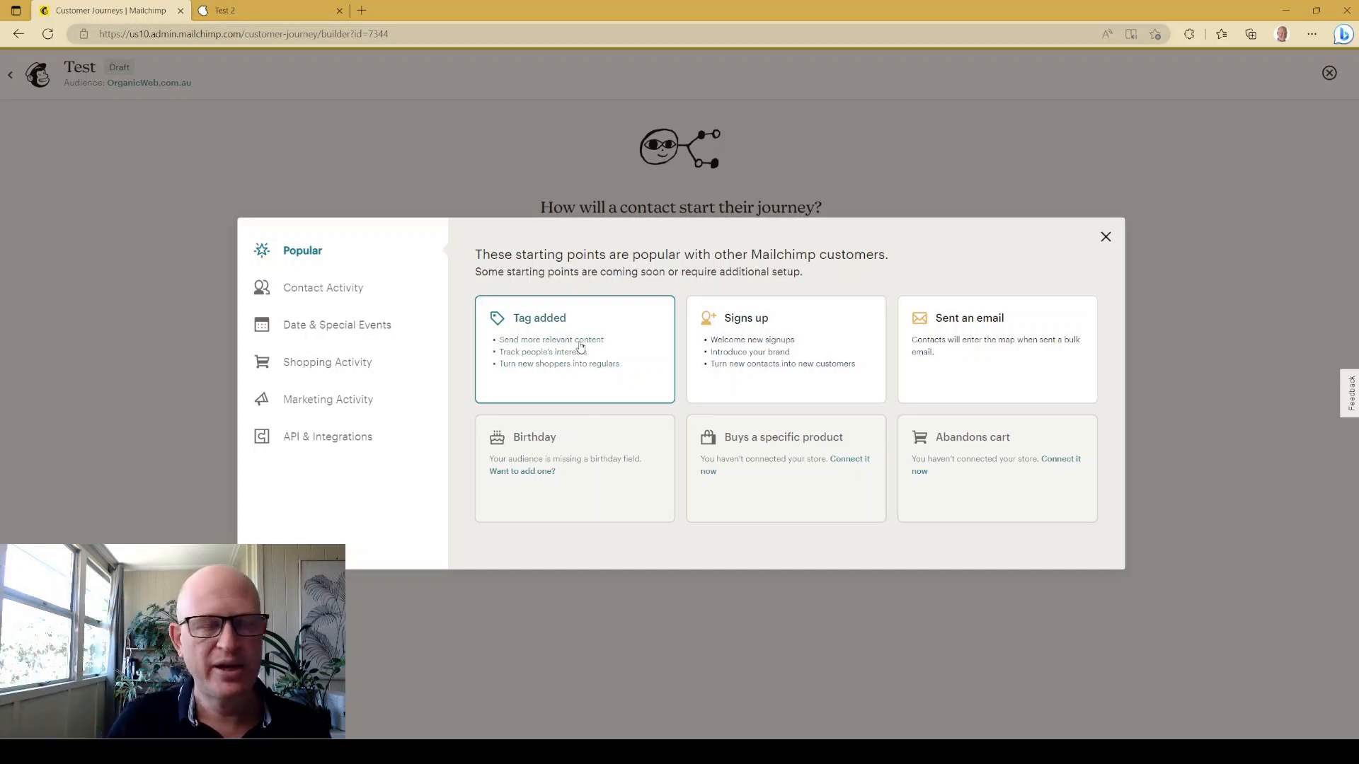
{"action": "left_click", "coordinate": [294, 13]}
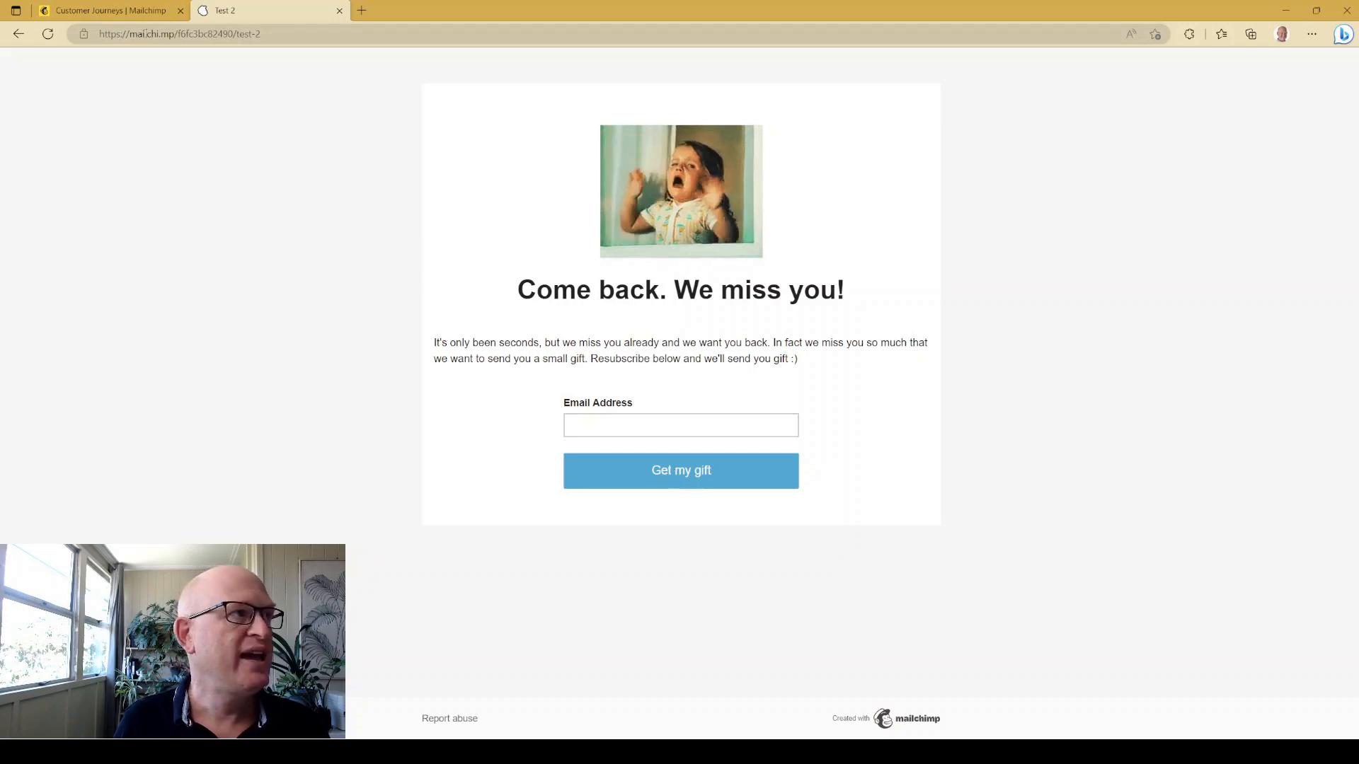
{"action": "left_click", "coordinate": [106, 10]}
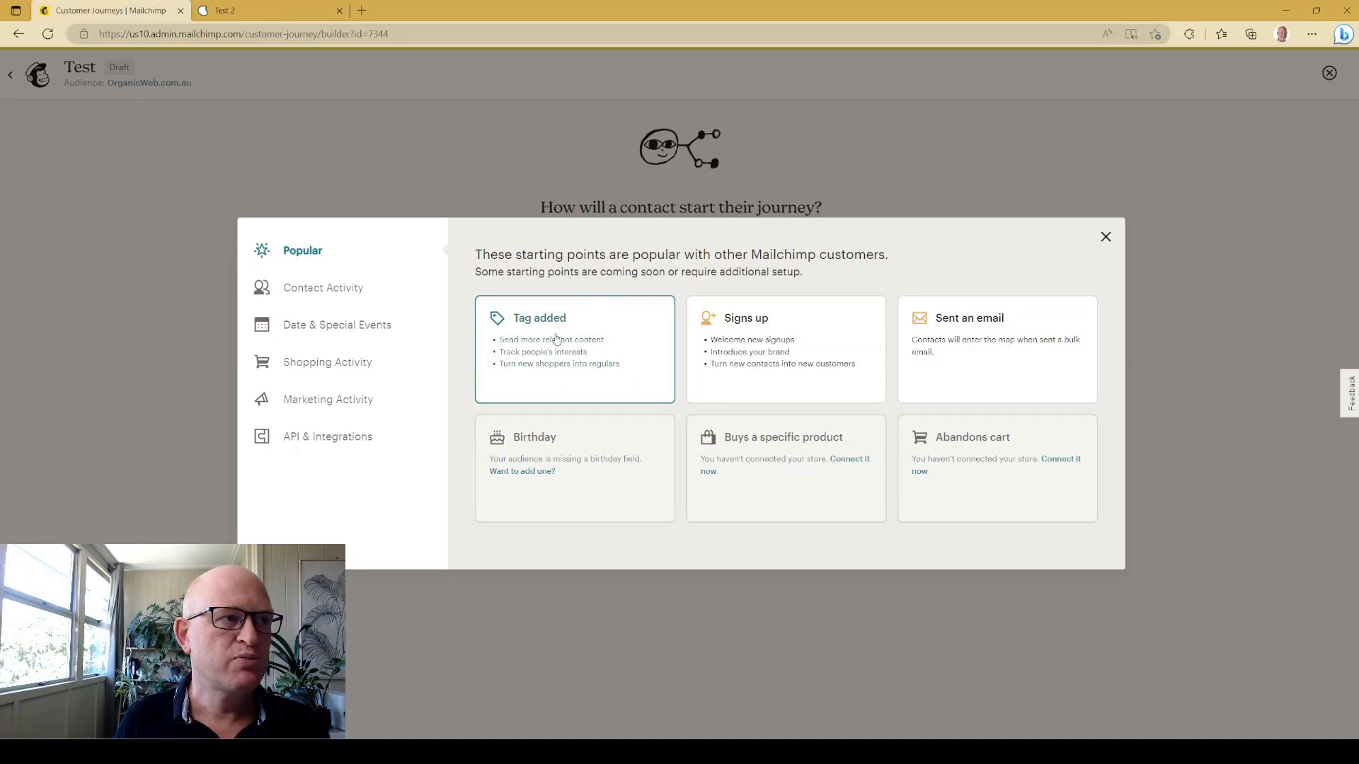
{"action": "left_click", "coordinate": [597, 331]}
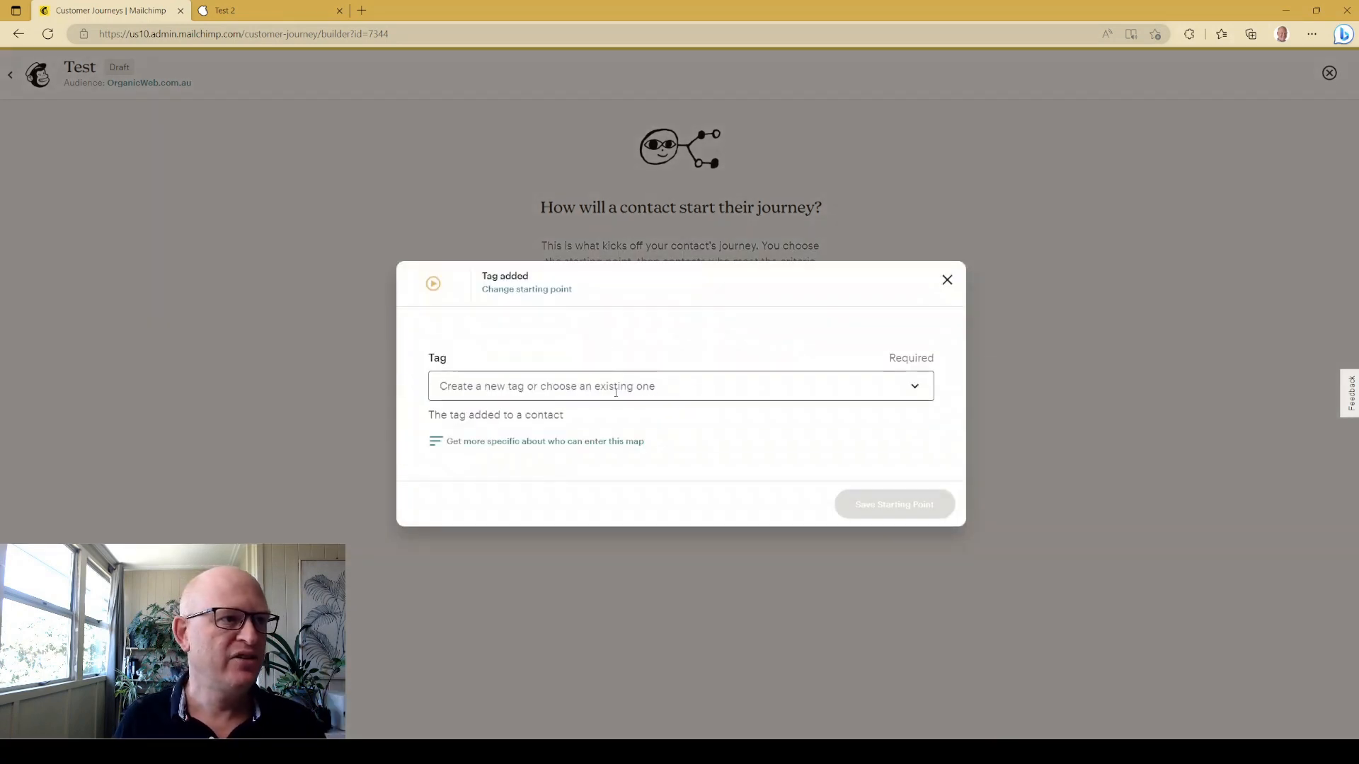
{"action": "left_click", "coordinate": [616, 392]}
{"action": "type", "text": "re"}
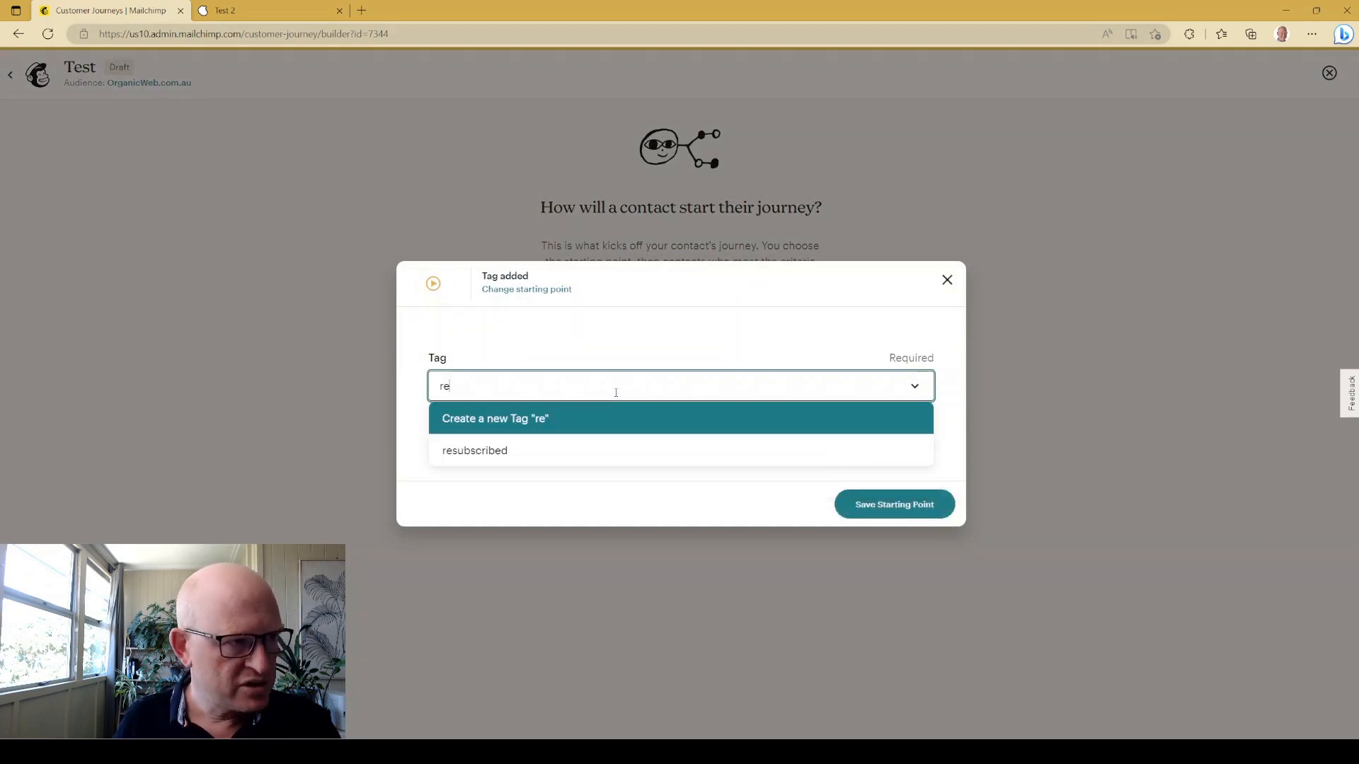
{"action": "left_click", "coordinate": [587, 460]}
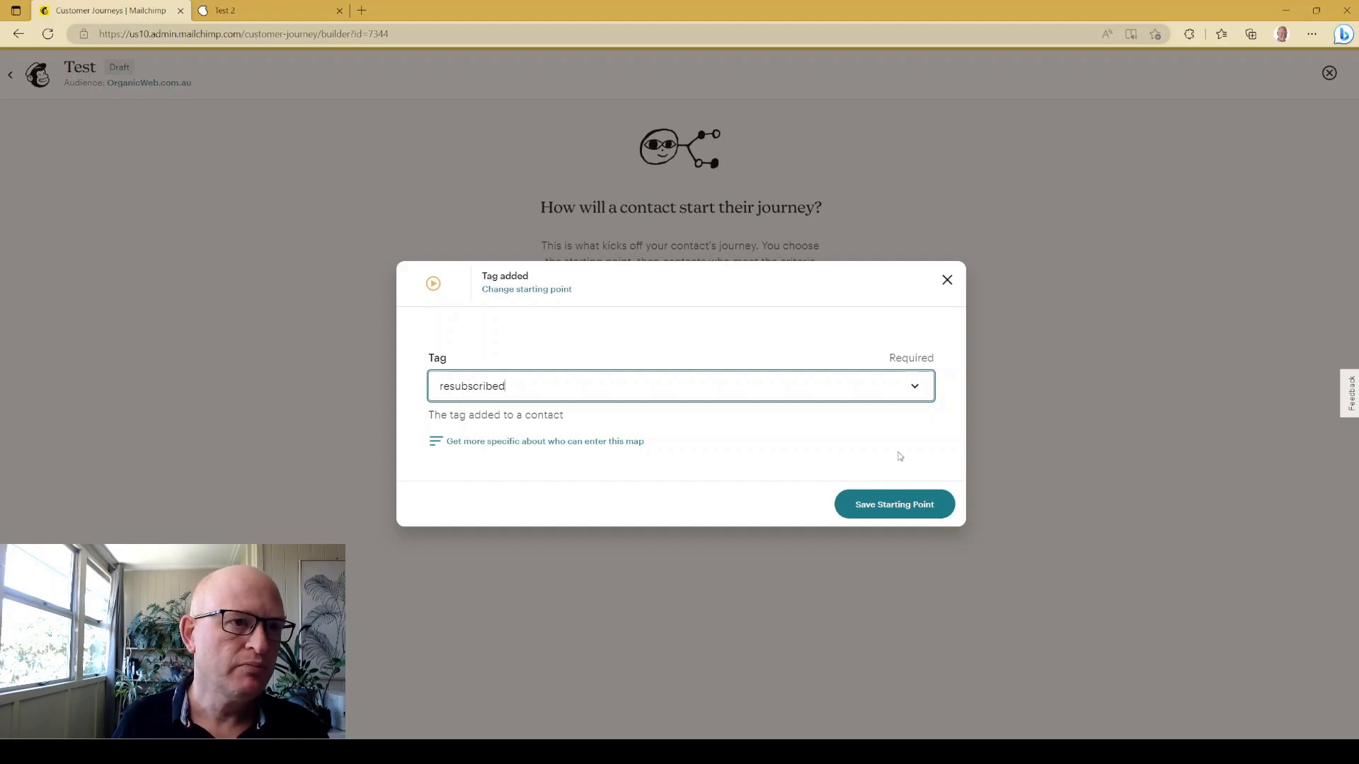
{"action": "left_click", "coordinate": [884, 499]}
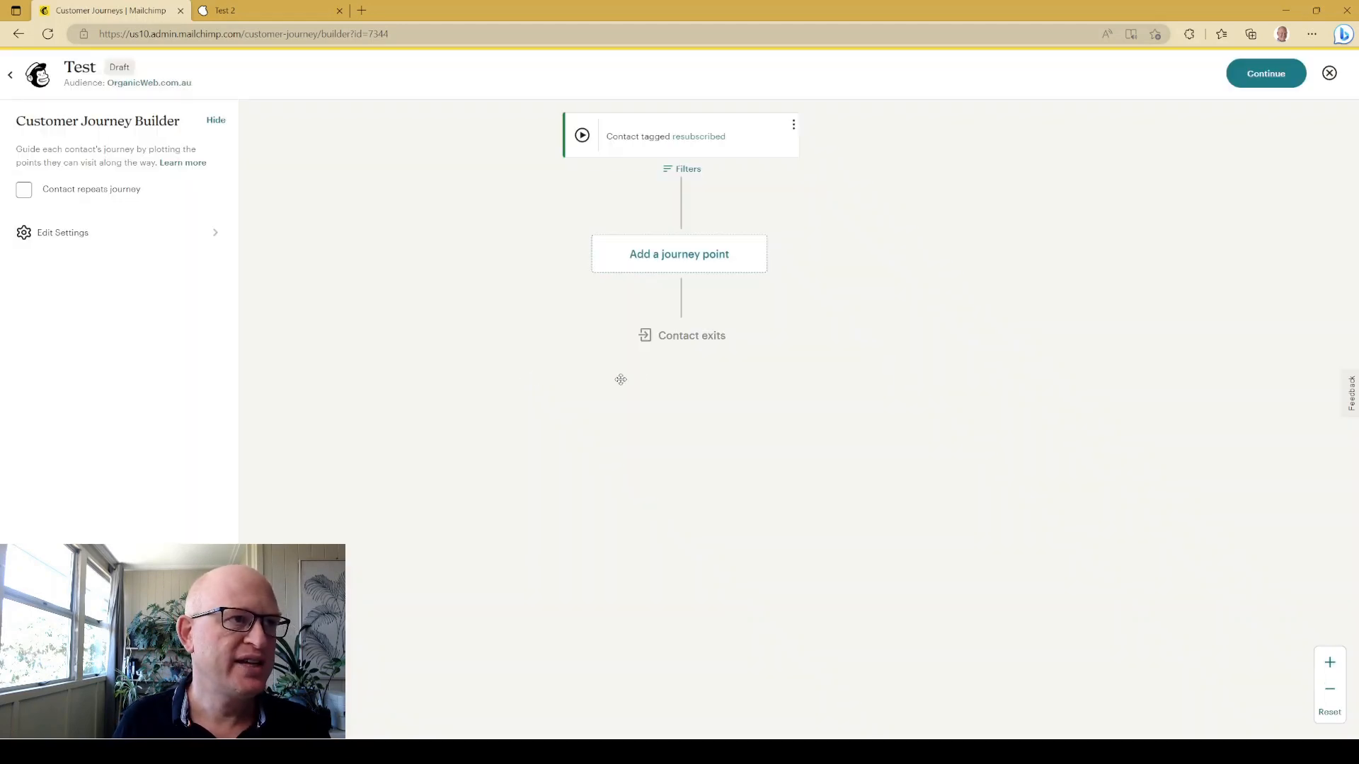
Add a Send email journey point and design its email in the New Builder with the Start from scratch template
{"action": "left_click", "coordinate": [683, 267]}
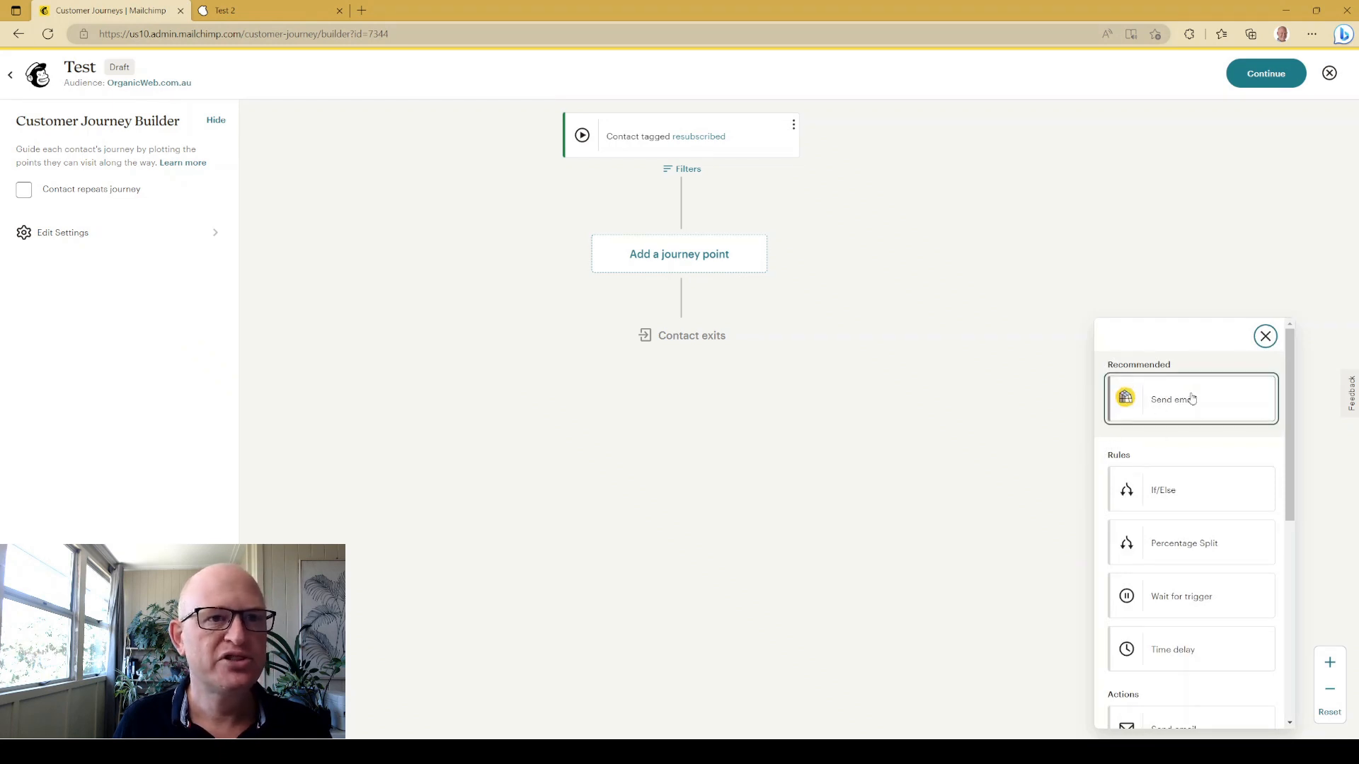
{"action": "left_click", "coordinate": [1192, 398]}
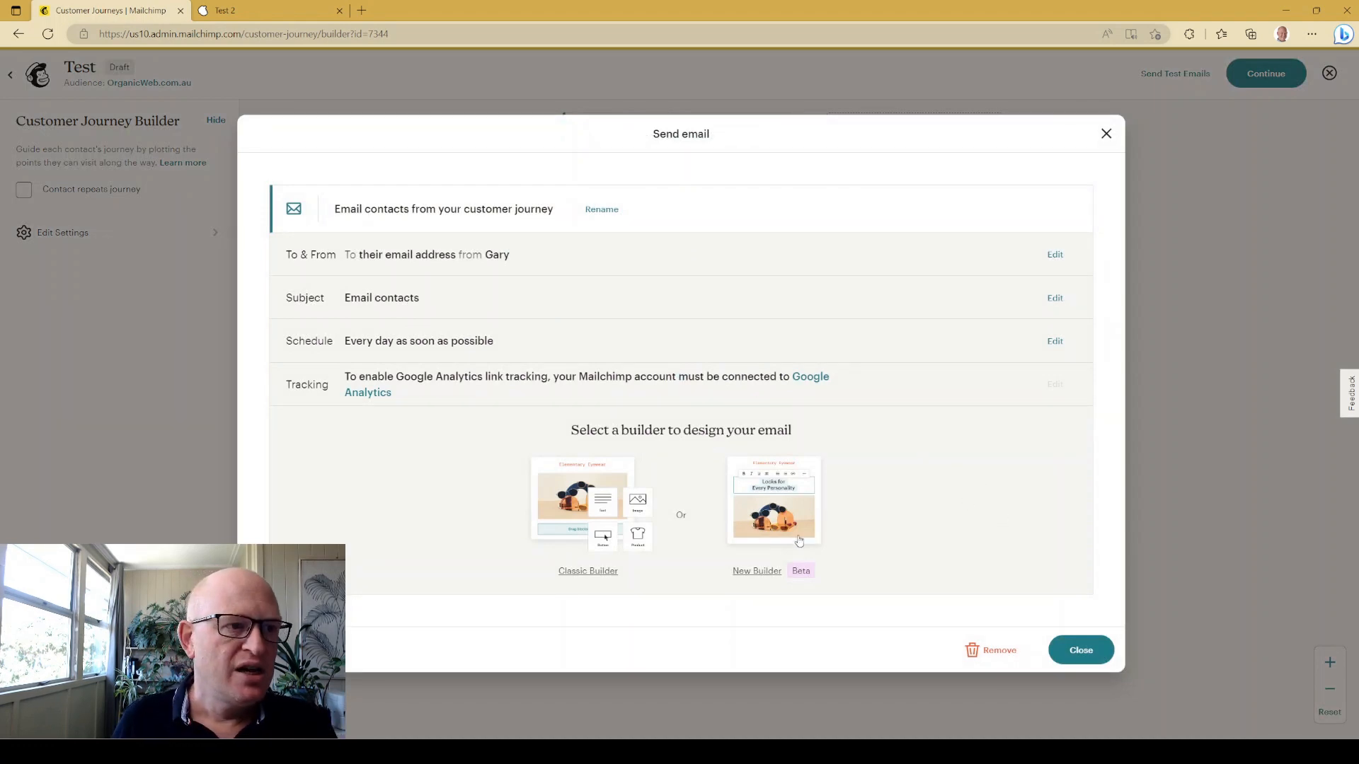
{"action": "left_click", "coordinate": [755, 504]}
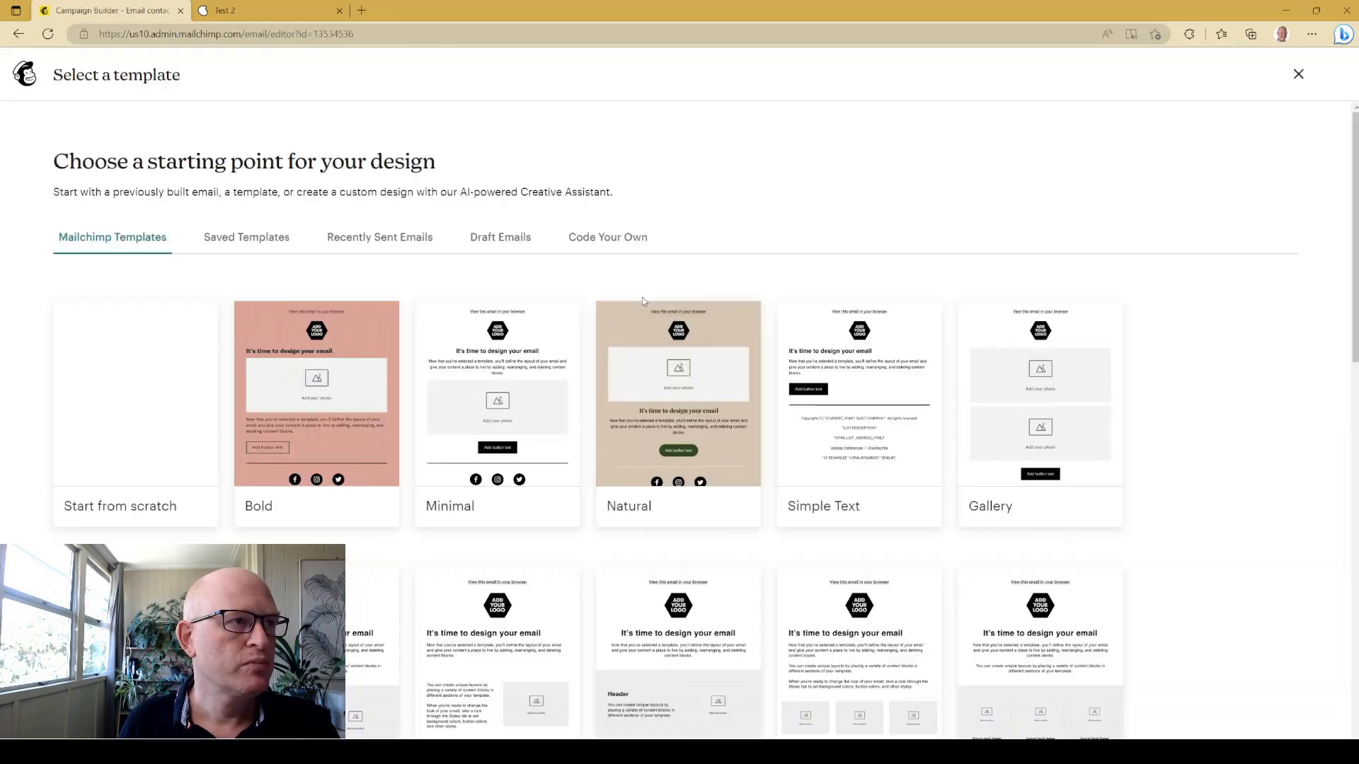
{"action": "mouse_move", "coordinate": [176, 443]}
{"action": "scroll", "coordinate": [161, 387], "scroll_direction": "down", "scroll_amount": 3}
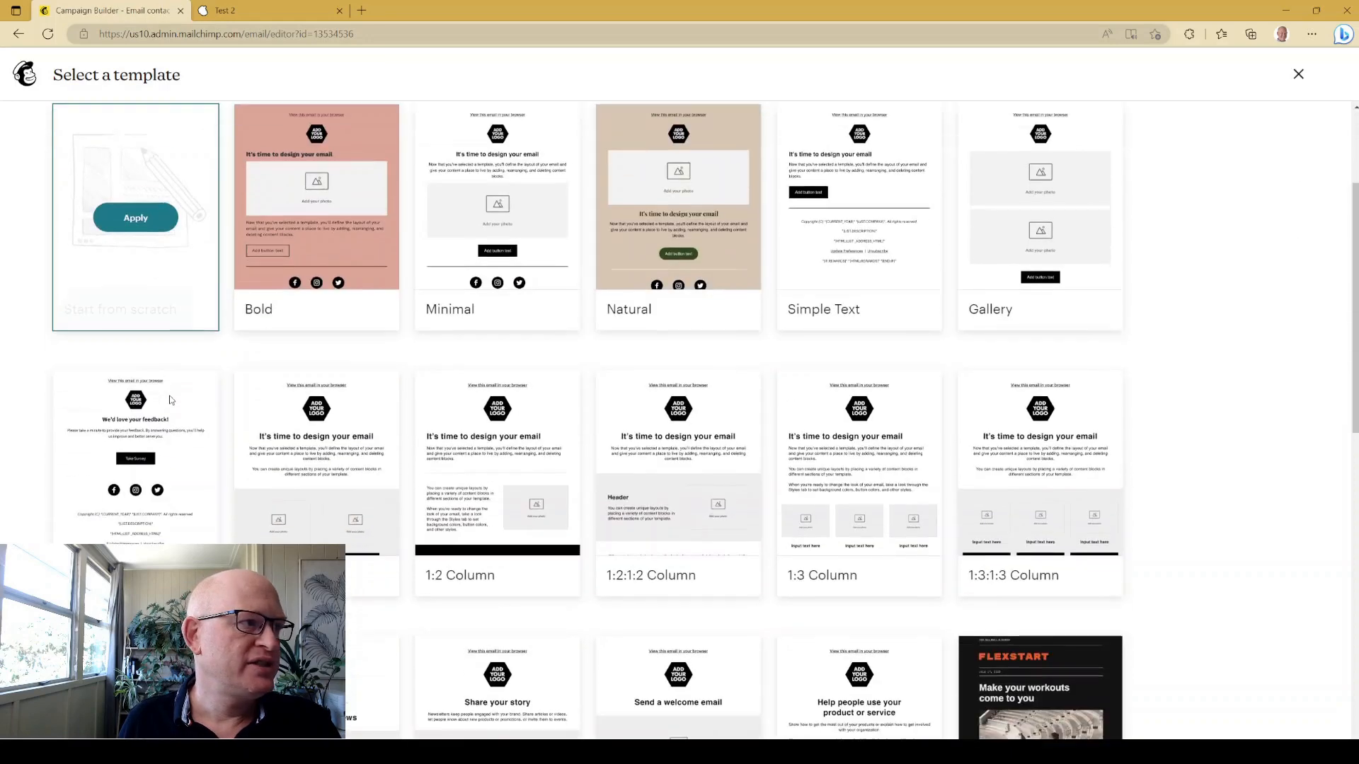
{"action": "left_click", "coordinate": [146, 218]}
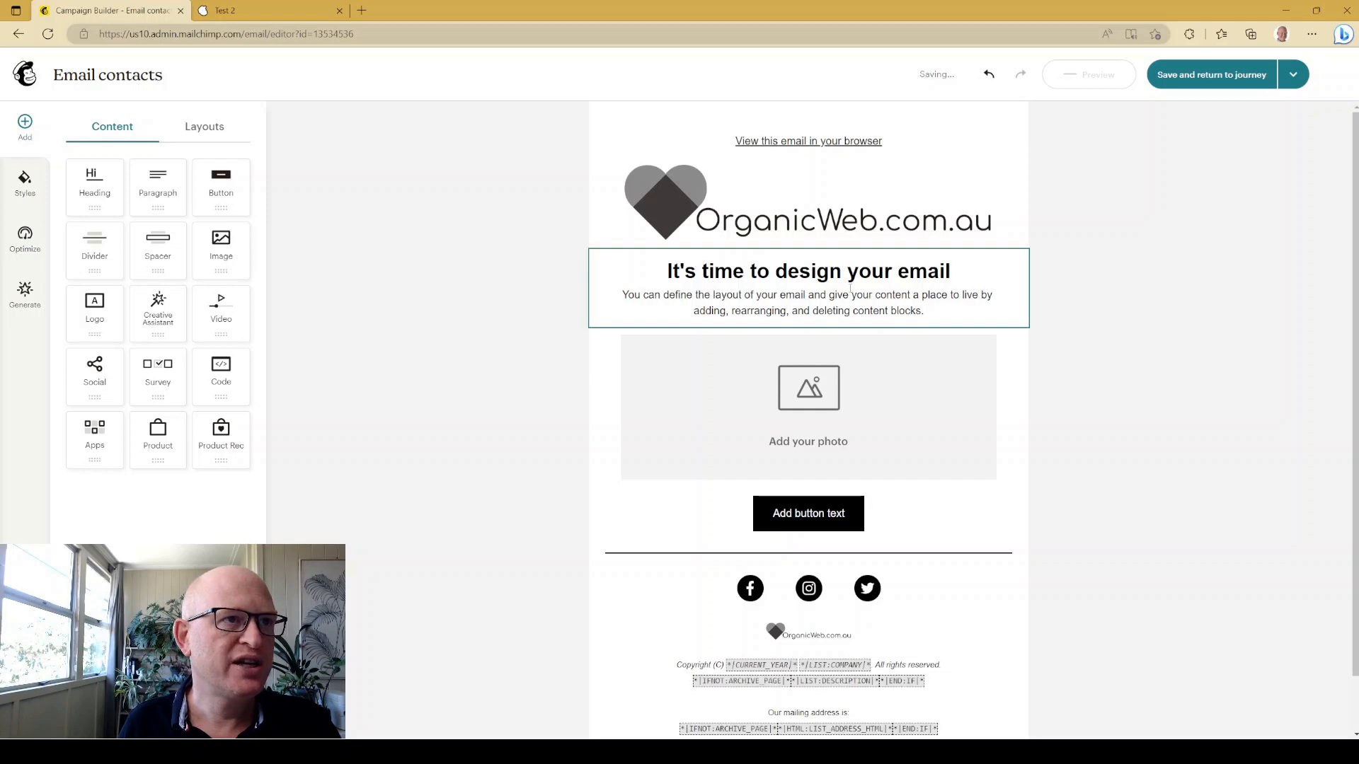
Replace the email's body paragraph with "Thanks for subscribing, just enter code TTFF and save 10% on your next shop"
{"action": "left_click", "coordinate": [924, 312]}
{"action": "left_click_drag", "start_coordinate": [924, 311], "coordinate": [607, 293]}
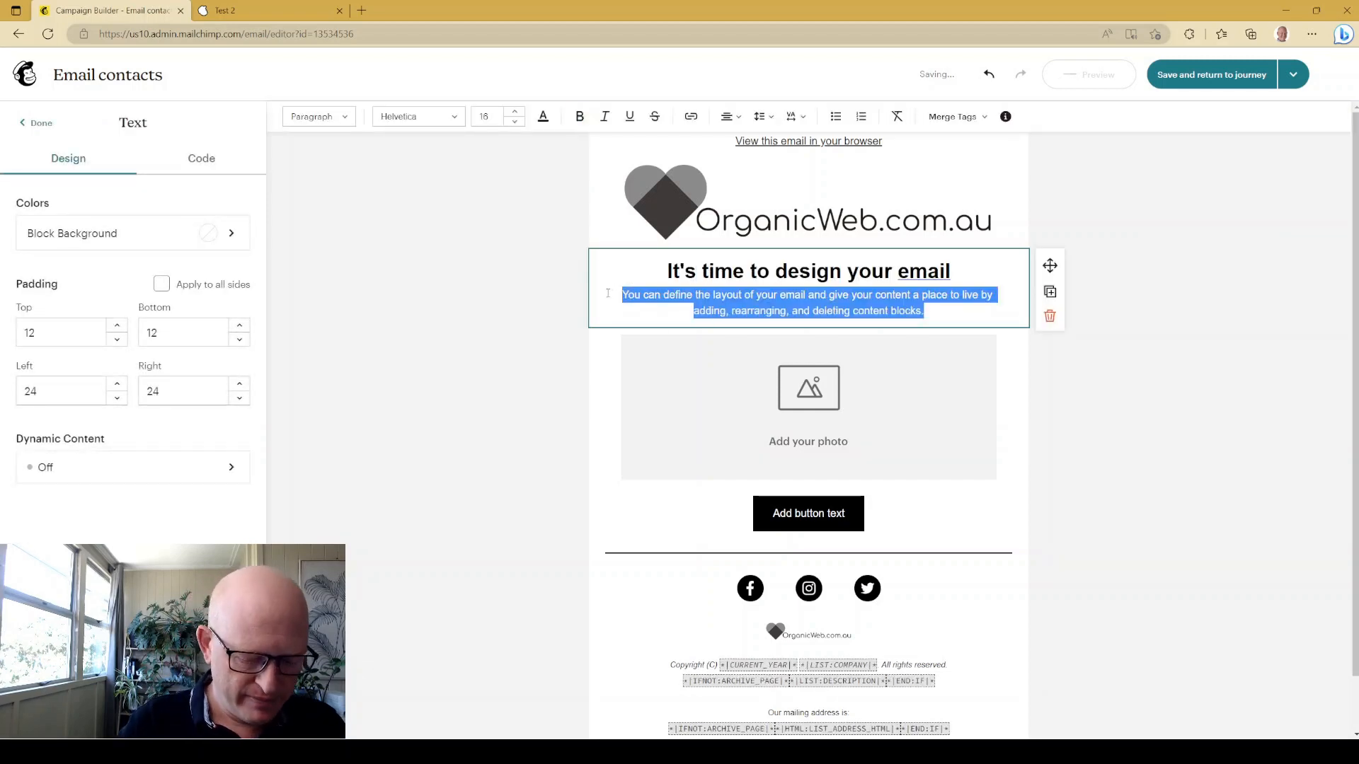
{"action": "key", "text": "BackSpace"}
{"action": "type", "text": "Thanks for subscr"}
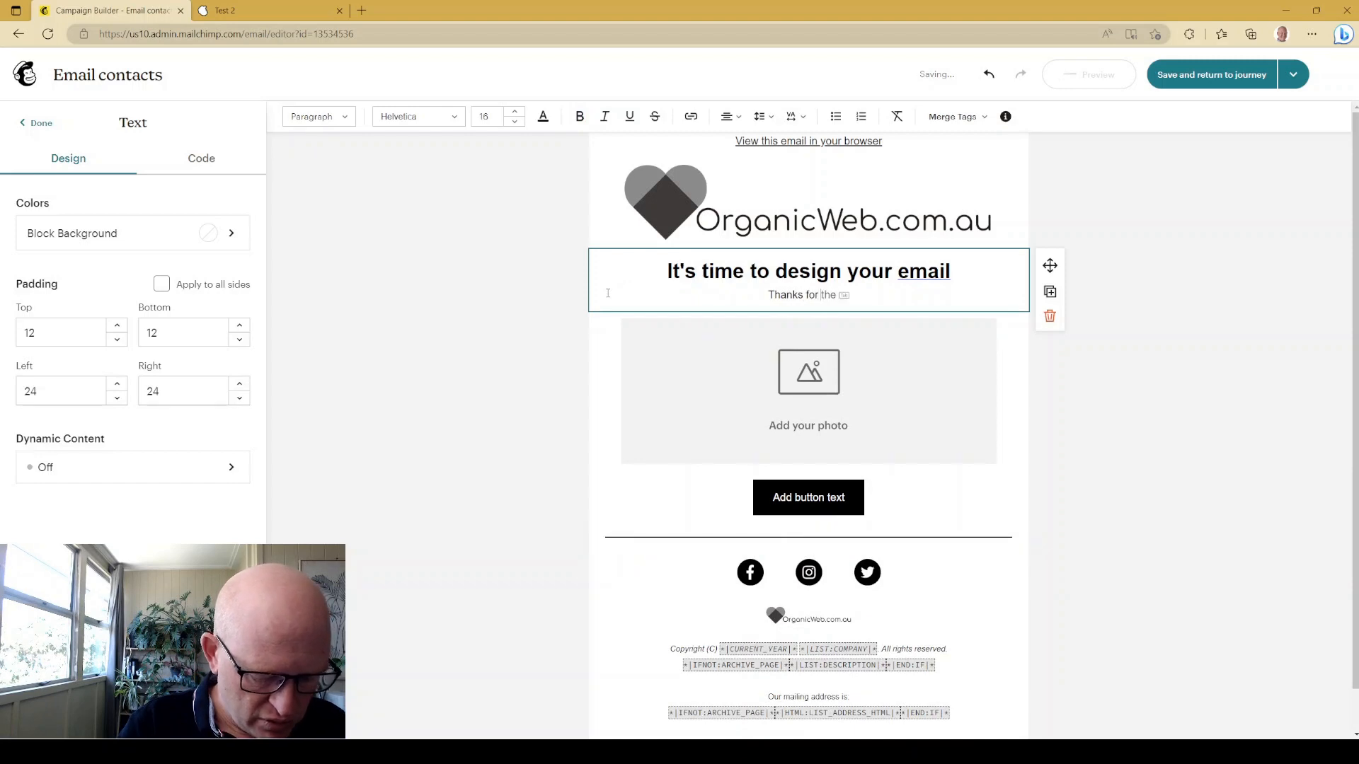
{"action": "type", "text": "ibing"}
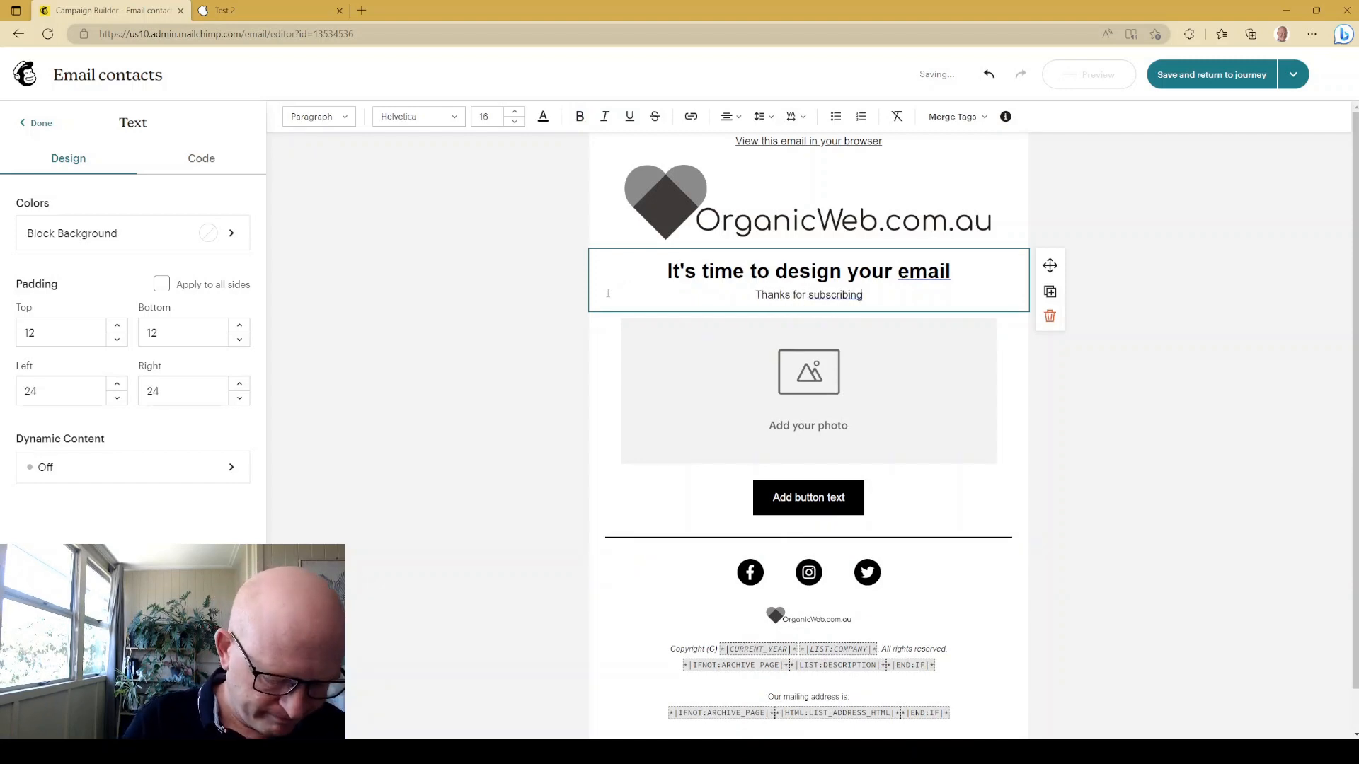
{"action": "type", "text": ", just enter code "}
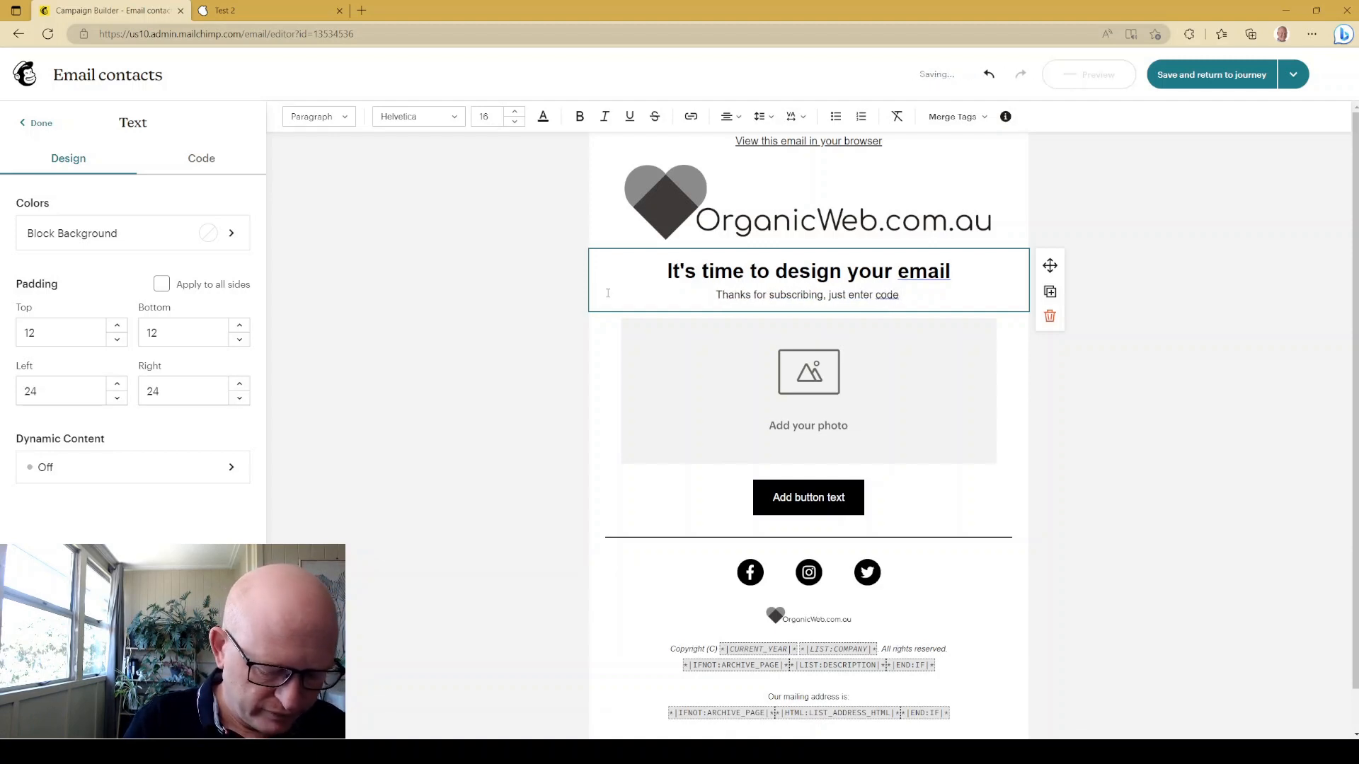
{"action": "type", "text": "TTFF"}
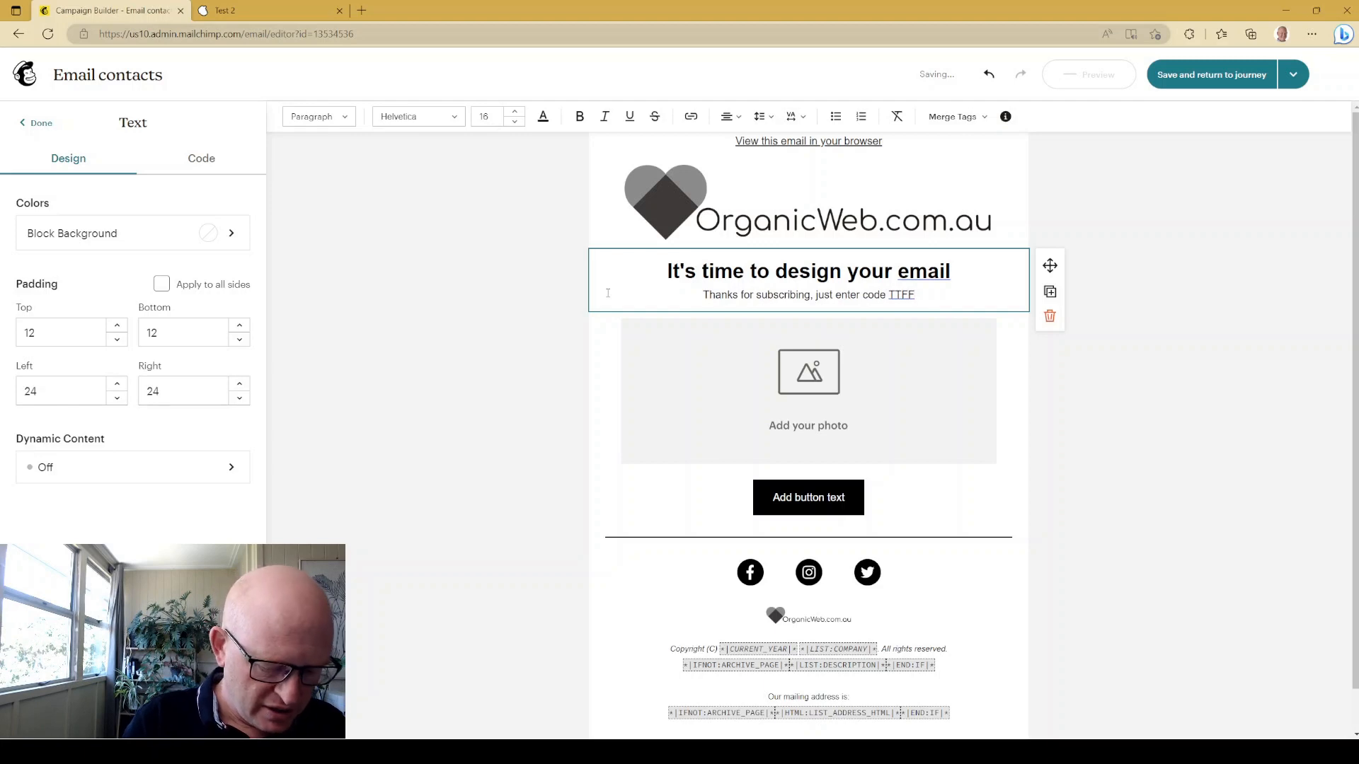
{"action": "type", "text": " and save "}
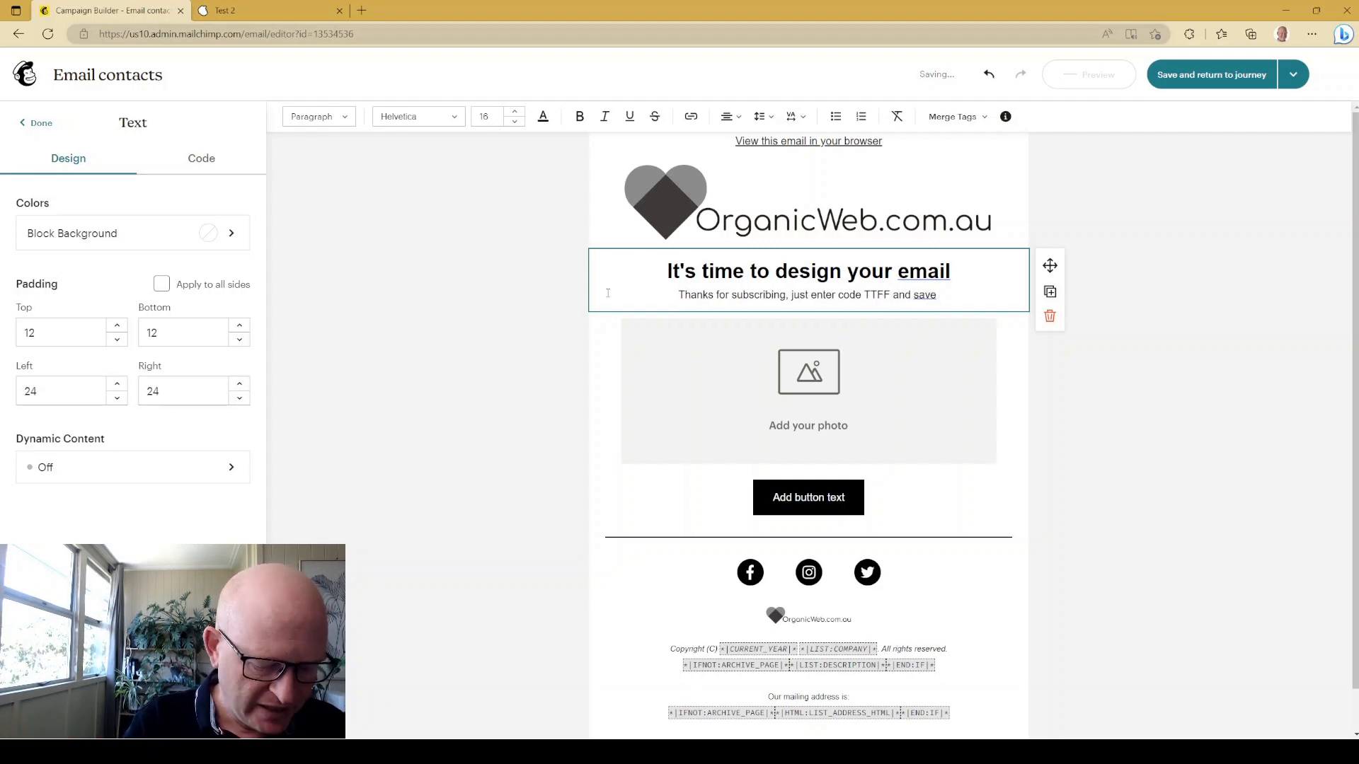
{"action": "type", "text": "10"}
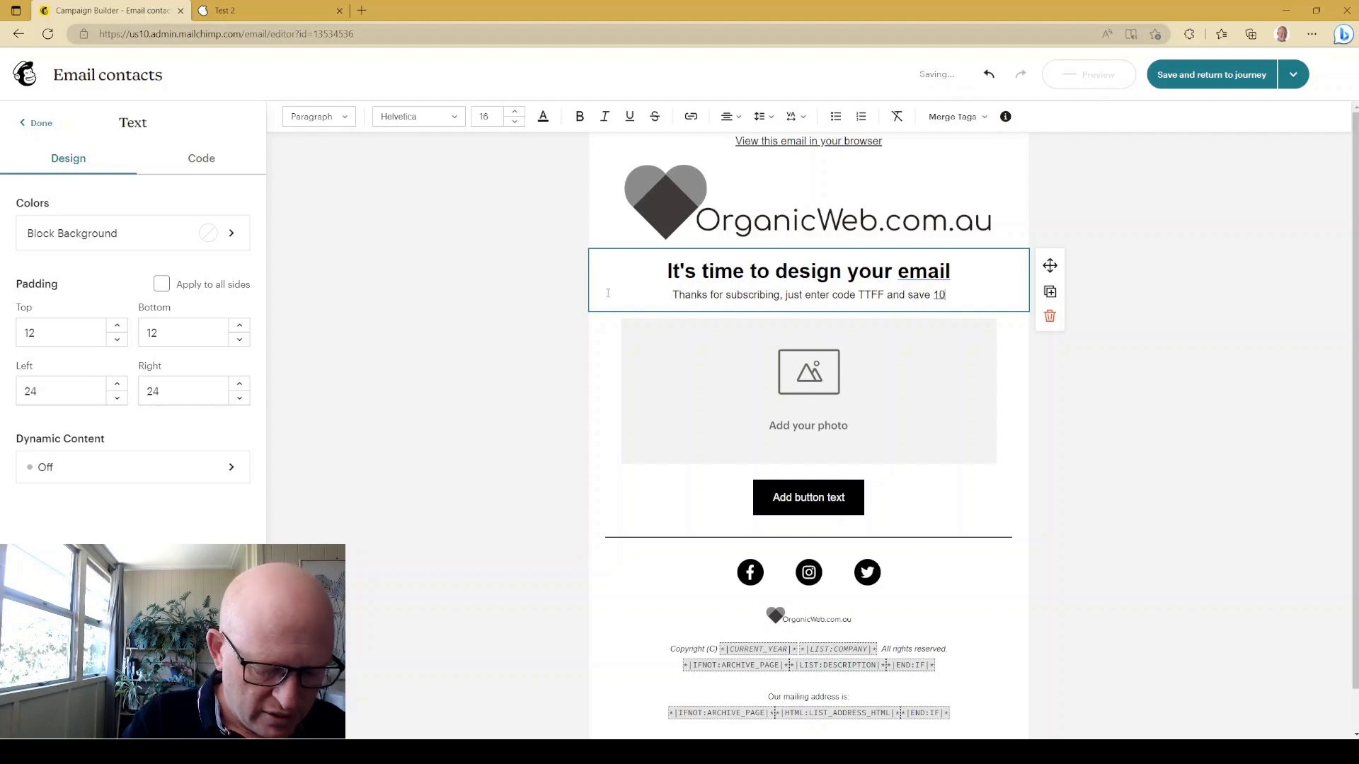
{"action": "type", "text": "% on you"}
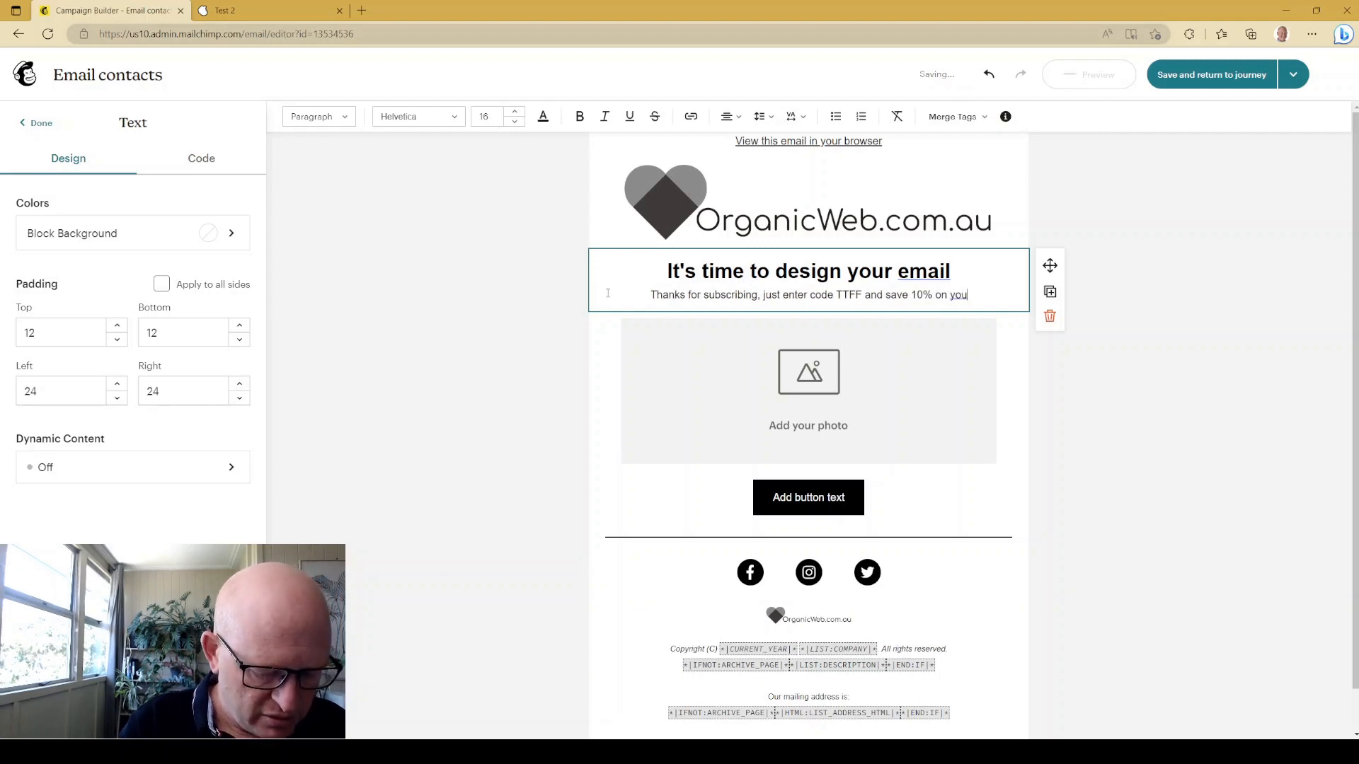
{"action": "type", "text": "r next sh"}
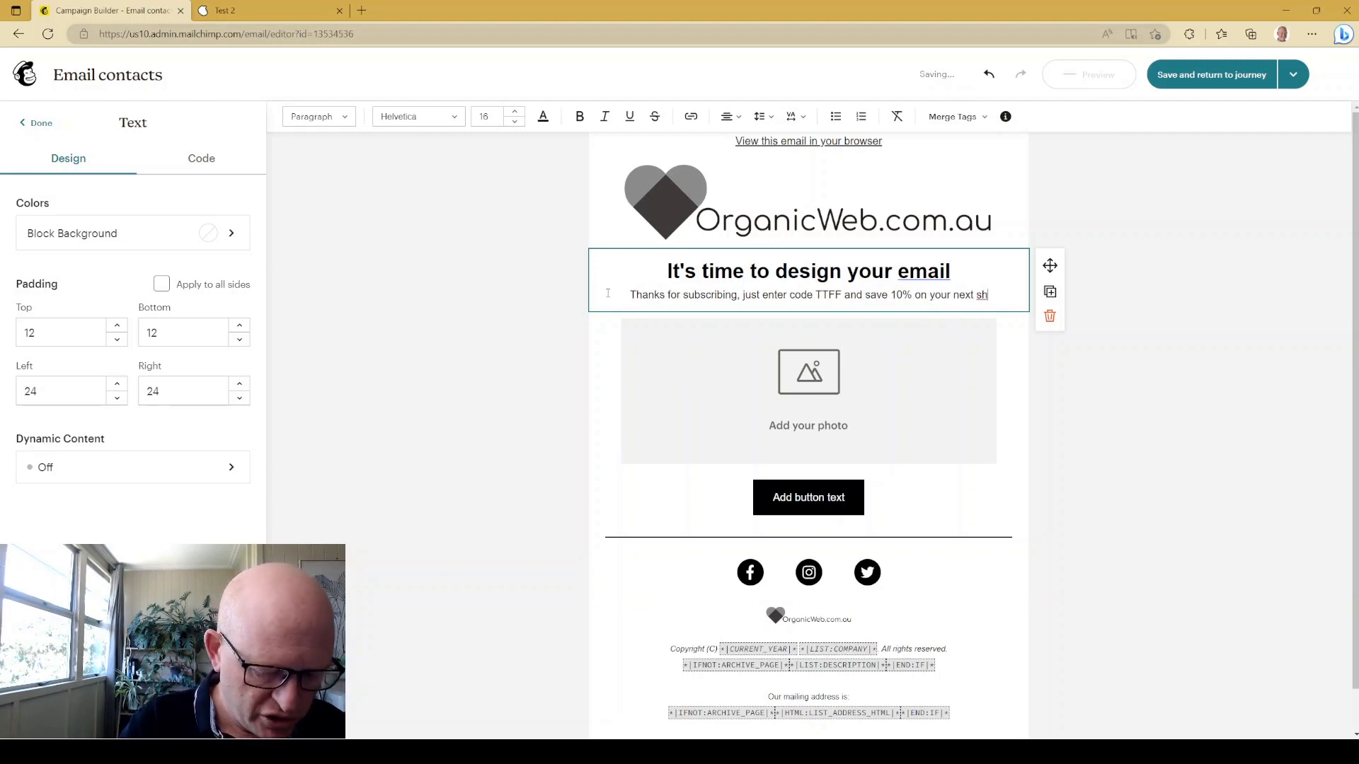
{"action": "type", "text": "op"}
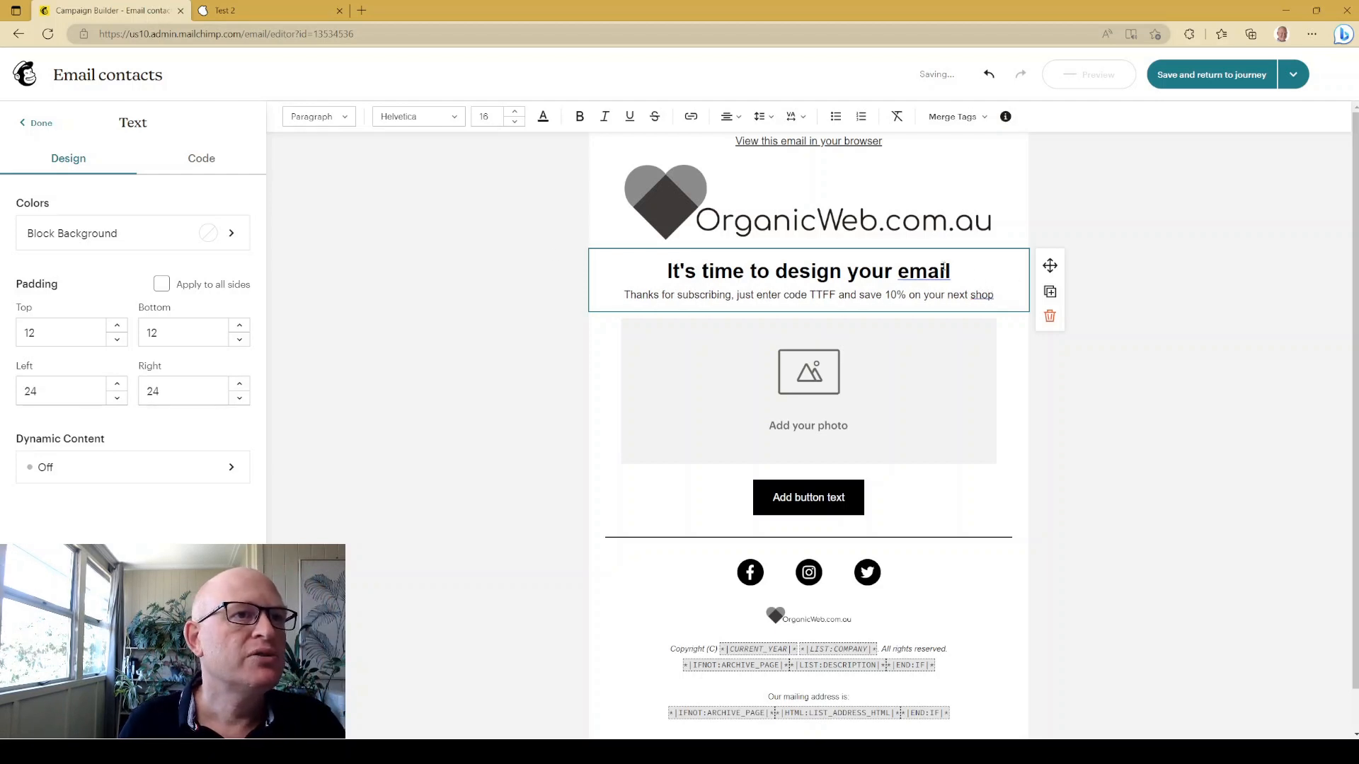
Replace the email's main heading with "So glad you're back"
{"action": "left_click_drag", "start_coordinate": [952, 270], "coordinate": [664, 276]}
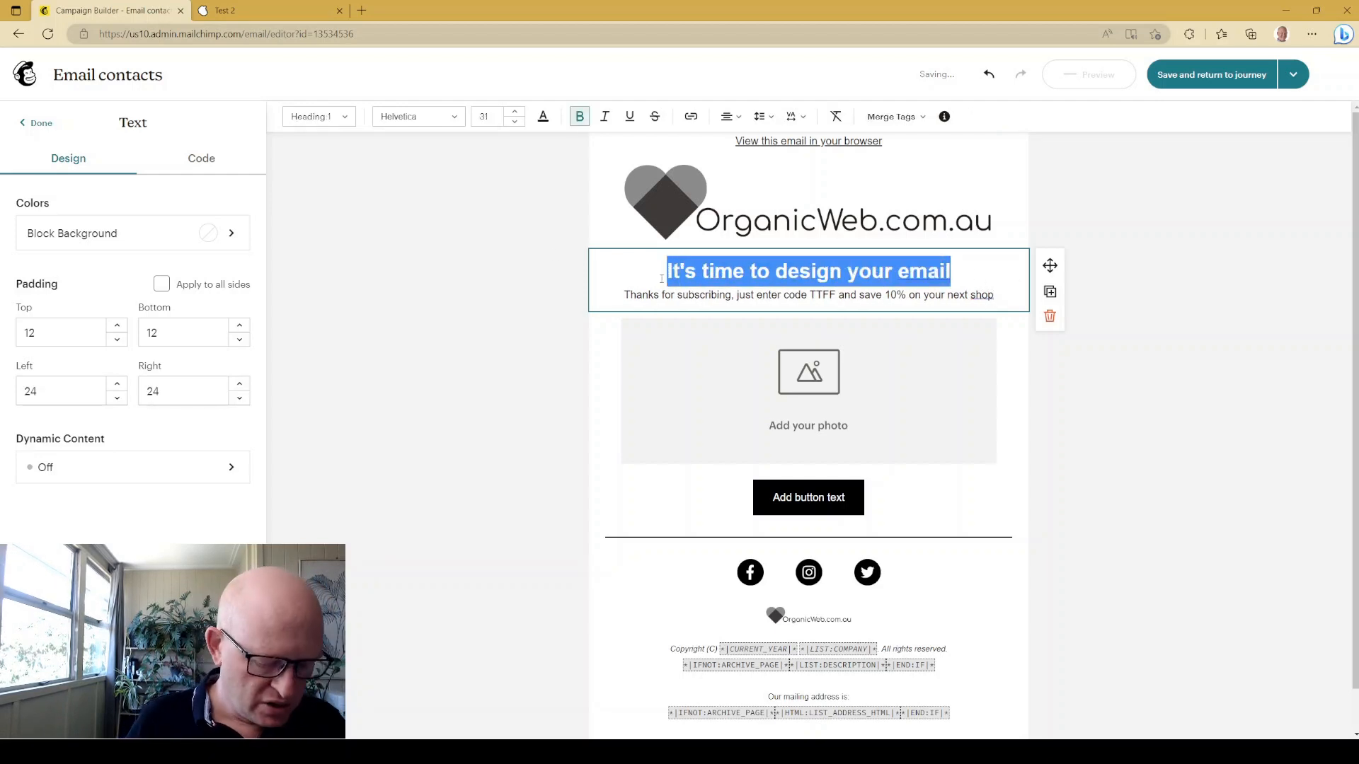
{"action": "type", "text": "So gald "}
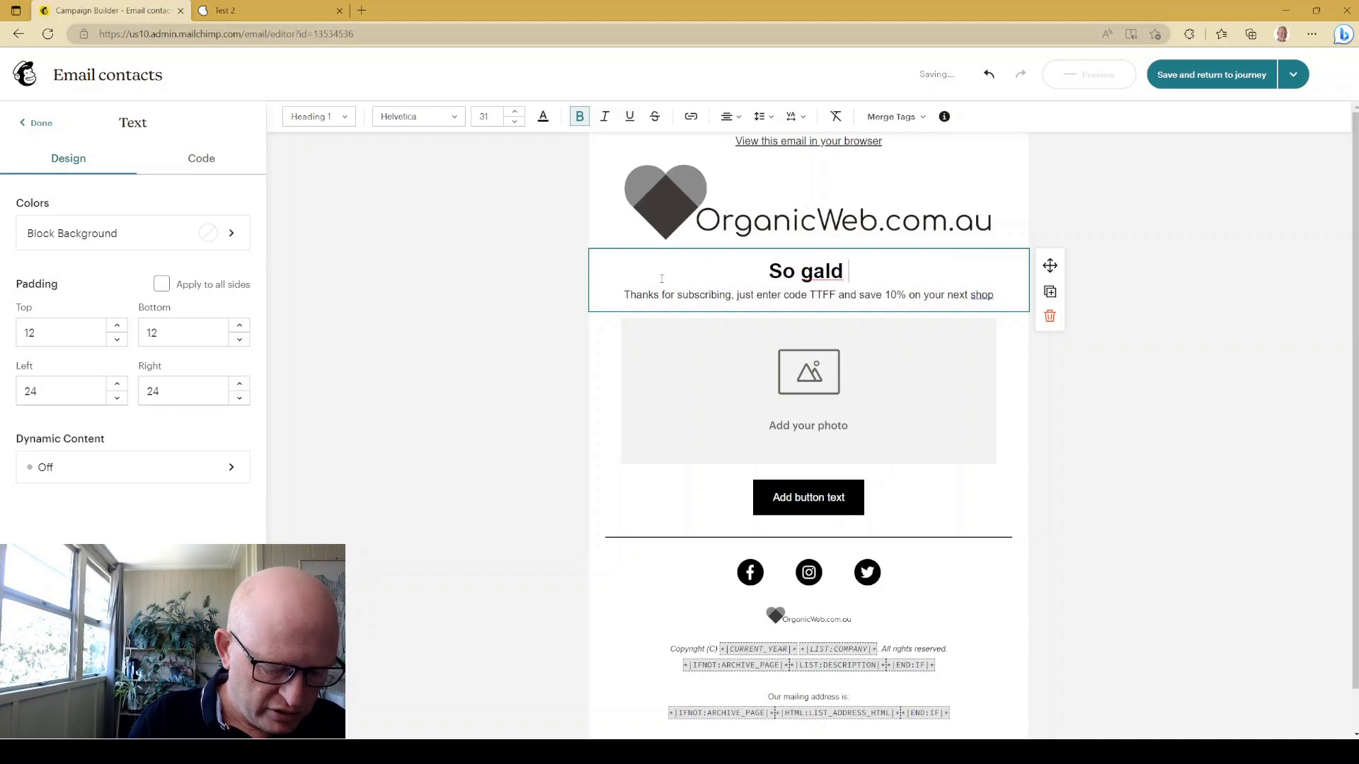
{"action": "type", "text": "you're back"}
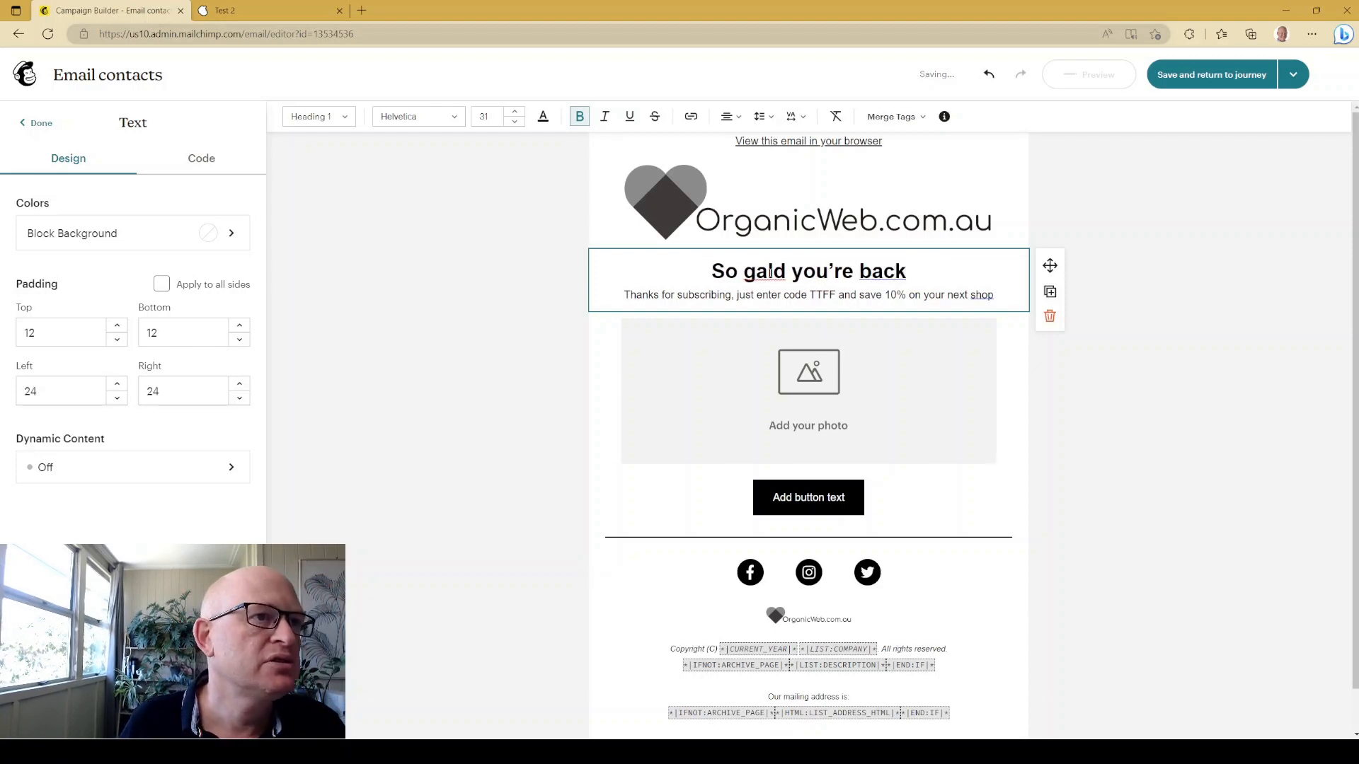
{"action": "left_click_drag", "start_coordinate": [757, 272], "coordinate": [776, 272]}
{"action": "type", "text": "la"}
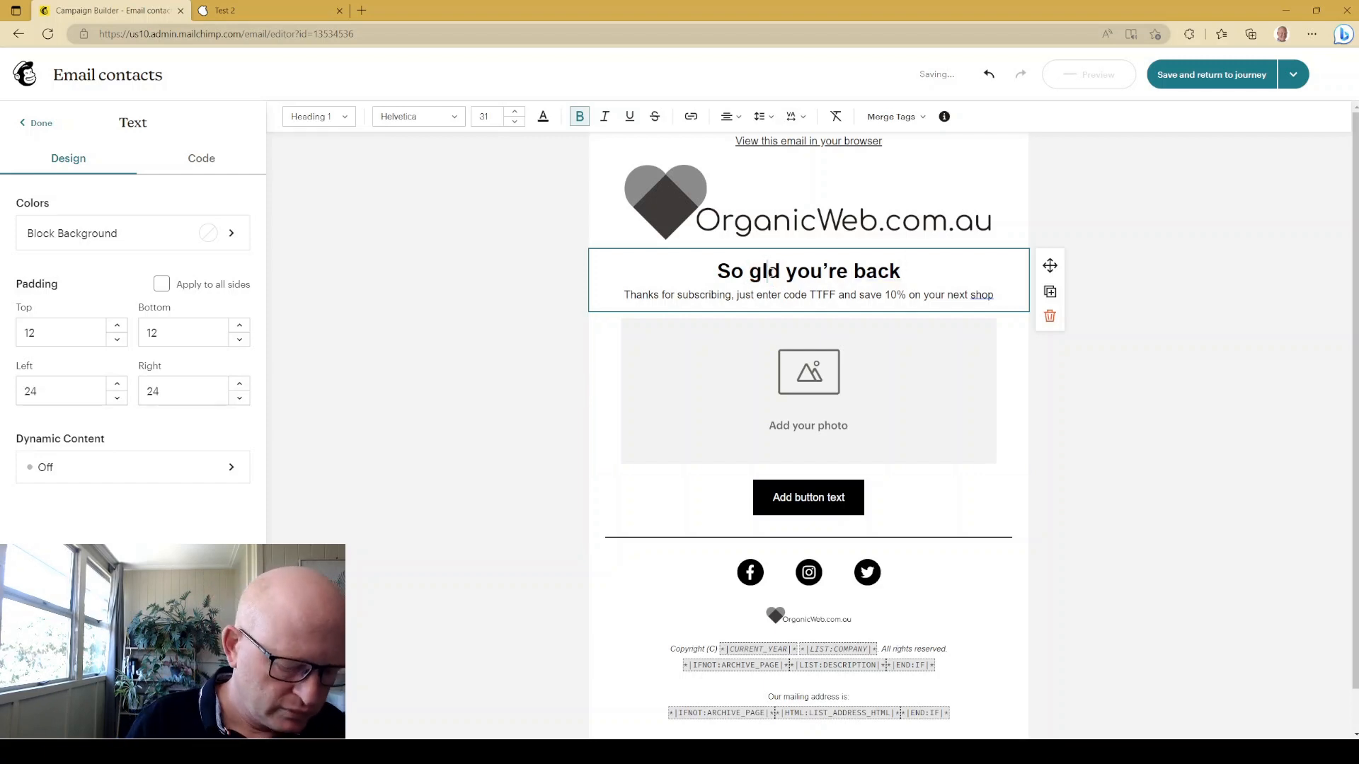
Delete the photo placeholder, the button and the social icons blocks from the email layout
{"action": "left_click", "coordinate": [910, 382]}
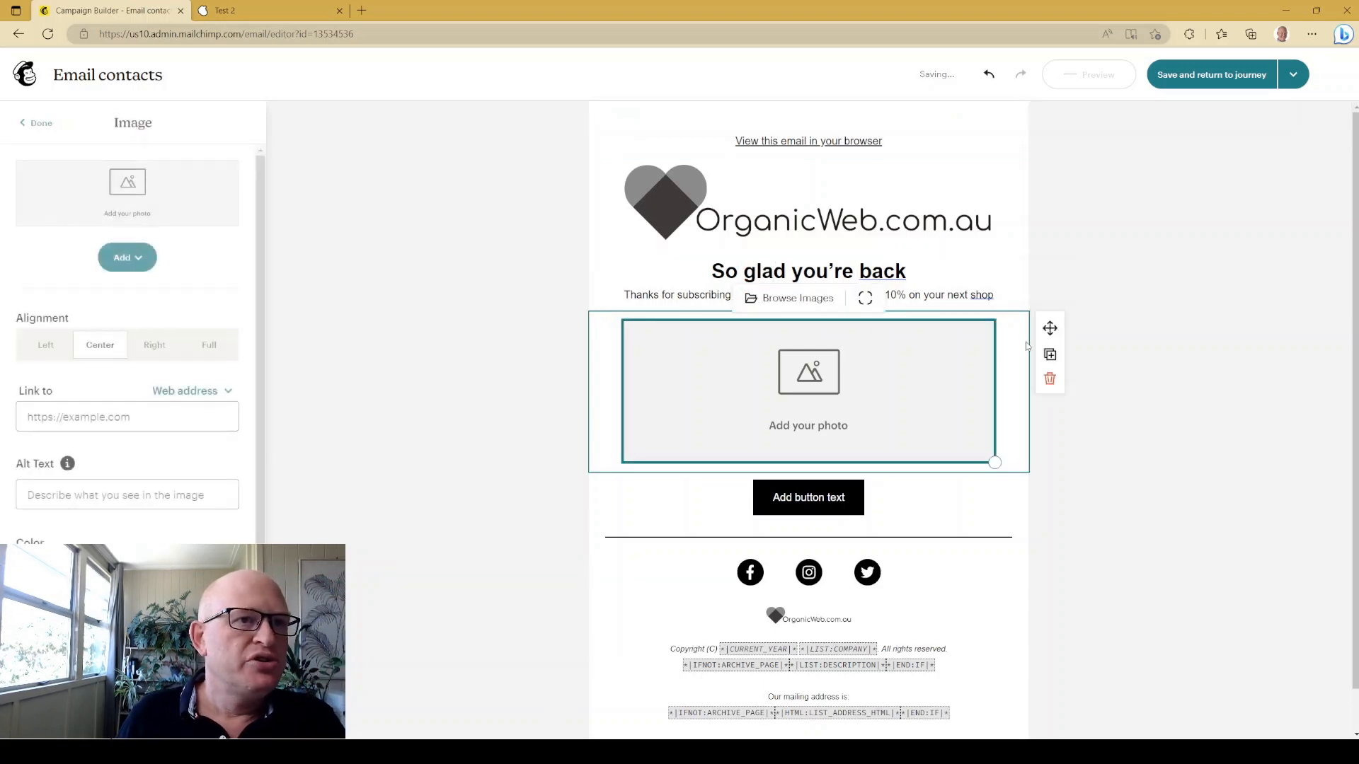
{"action": "left_click", "coordinate": [1050, 379]}
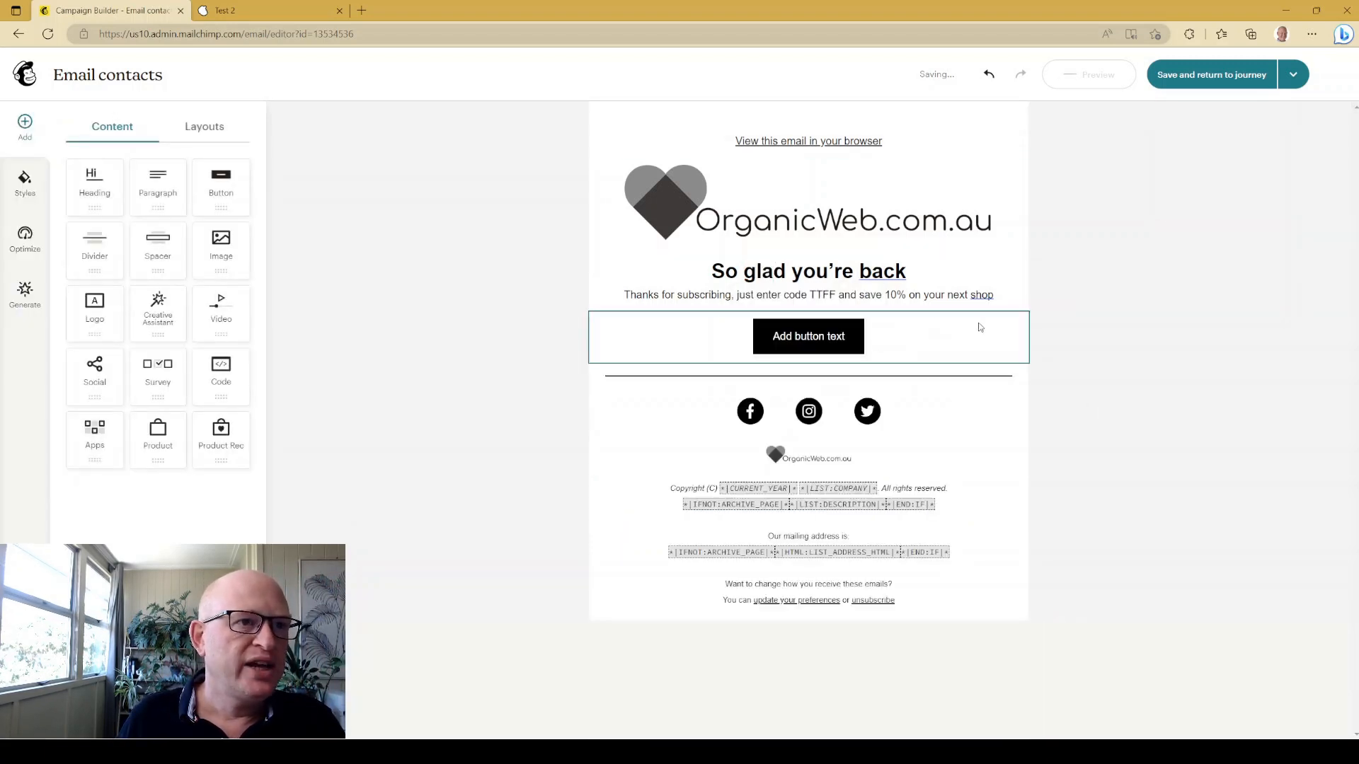
{"action": "left_click", "coordinate": [991, 330]}
{"action": "left_click", "coordinate": [1050, 377]}
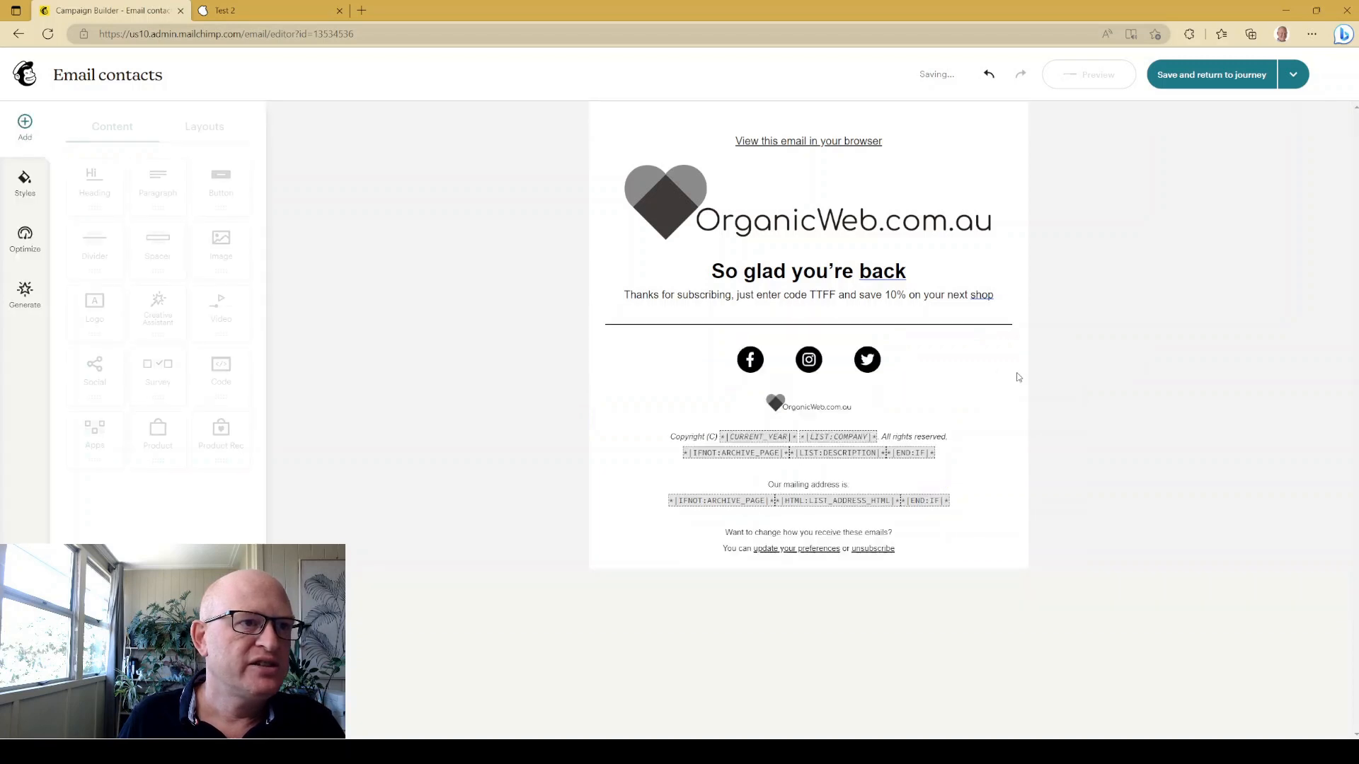
{"action": "left_click", "coordinate": [968, 368]}
{"action": "left_click", "coordinate": [1050, 403]}
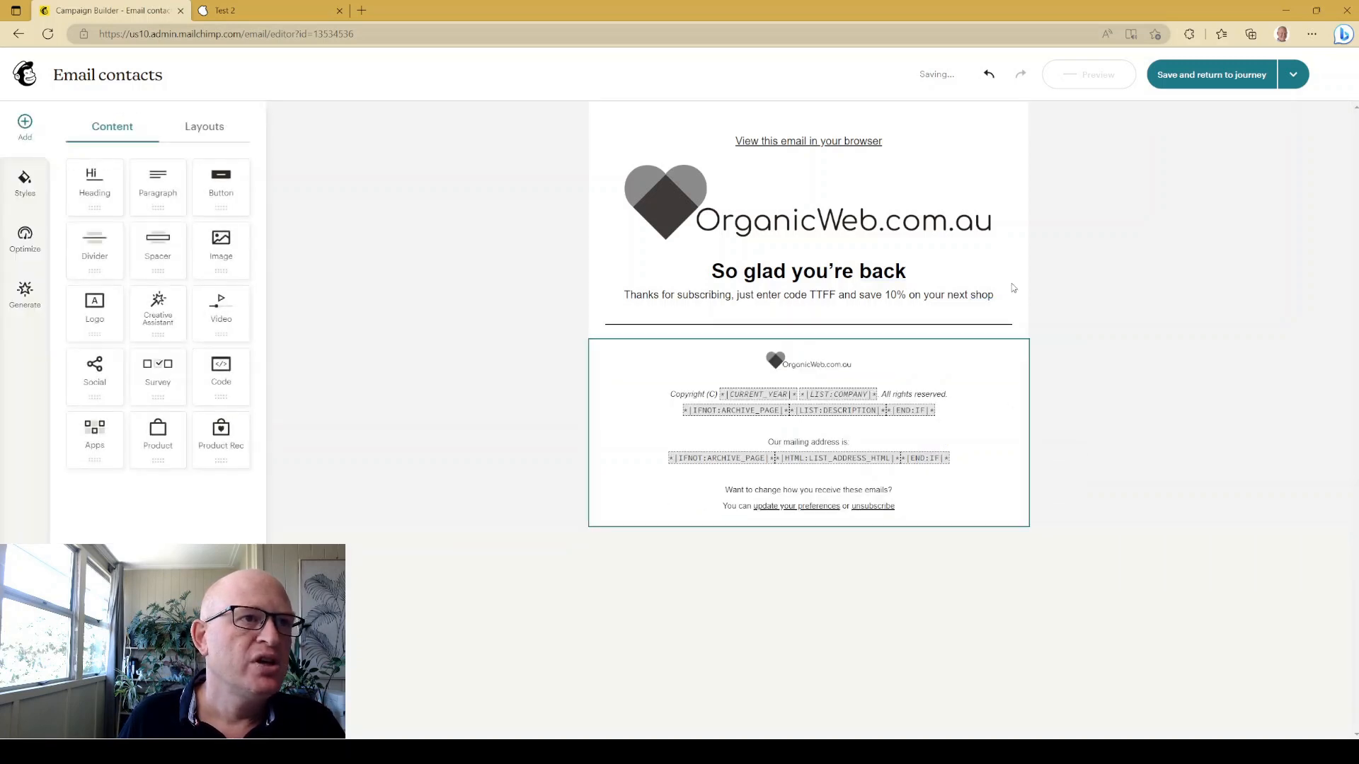
Check the live Test 2 landing page, and save the email design back into the customer journey
{"action": "left_click", "coordinate": [286, 11]}
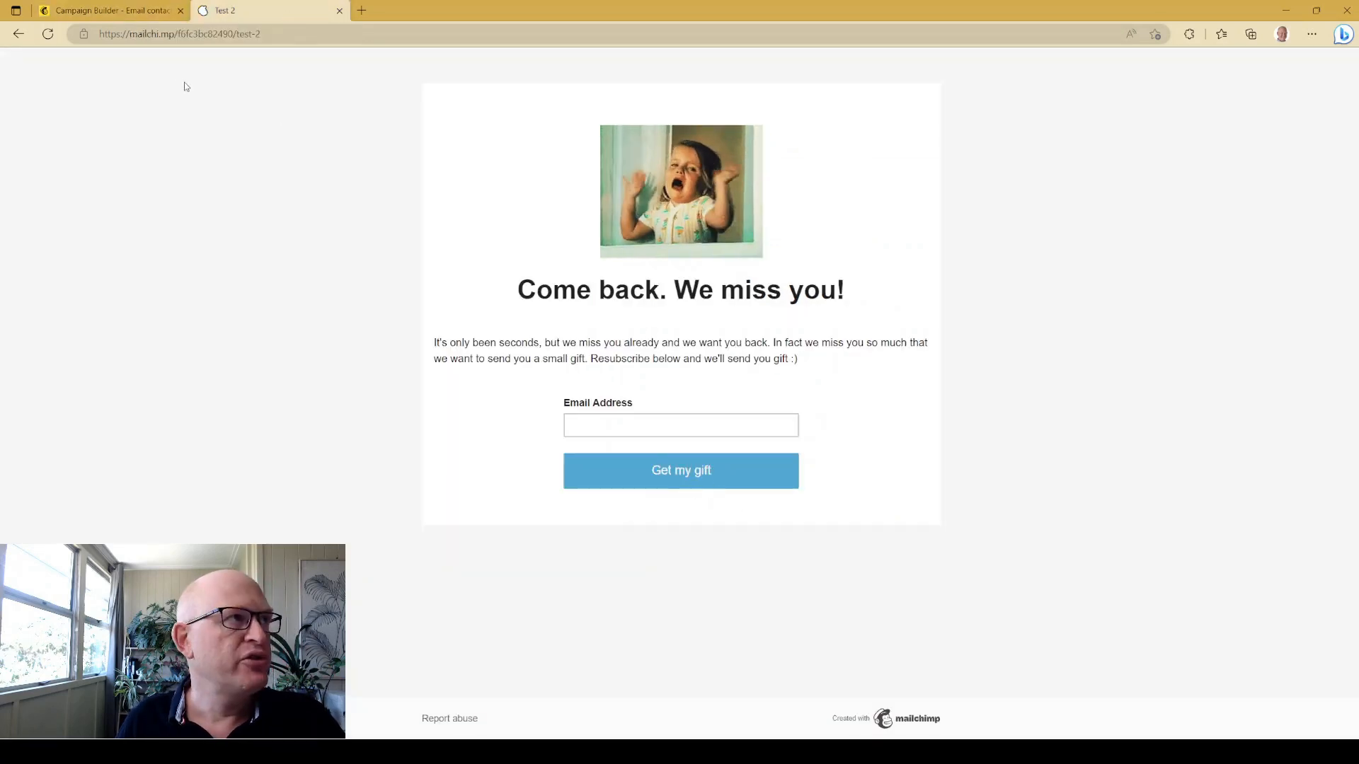
{"action": "left_click", "coordinate": [124, 11]}
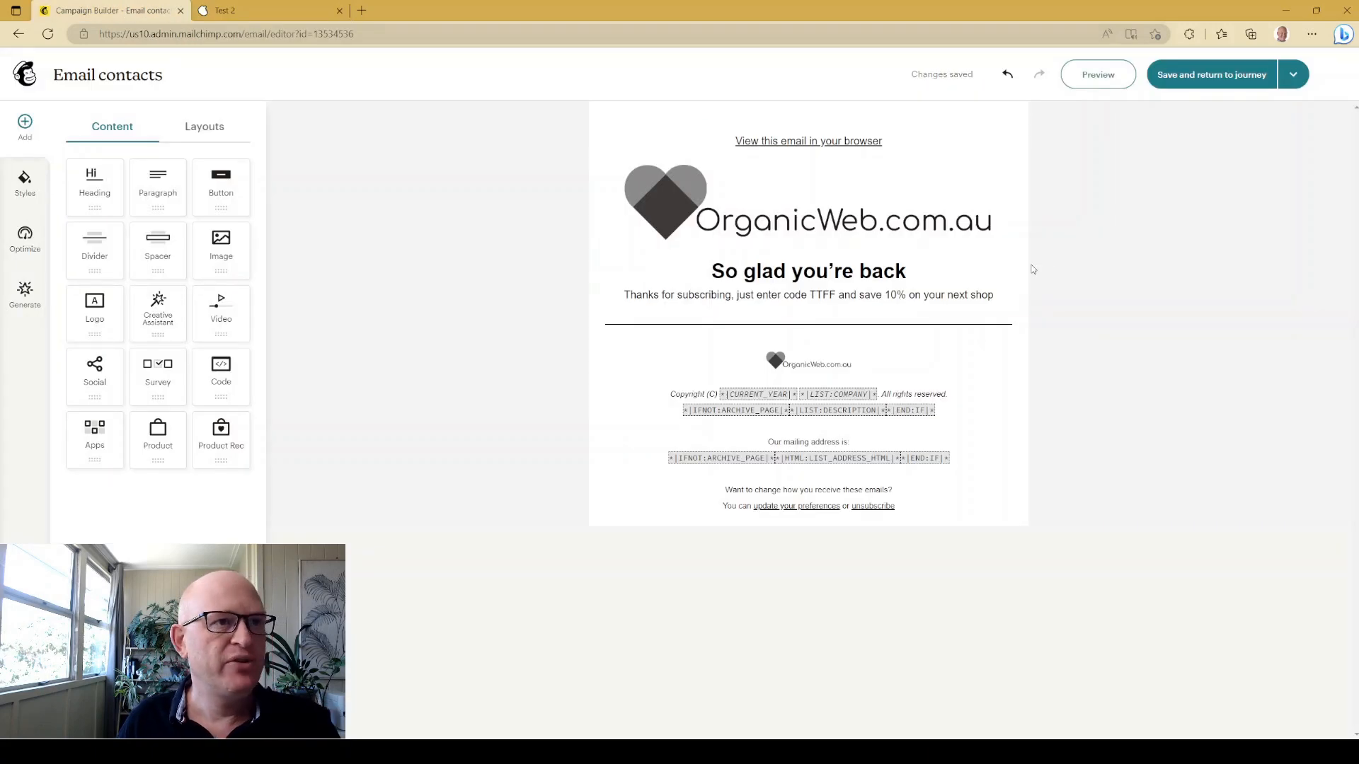
{"action": "left_click", "coordinate": [1204, 76]}
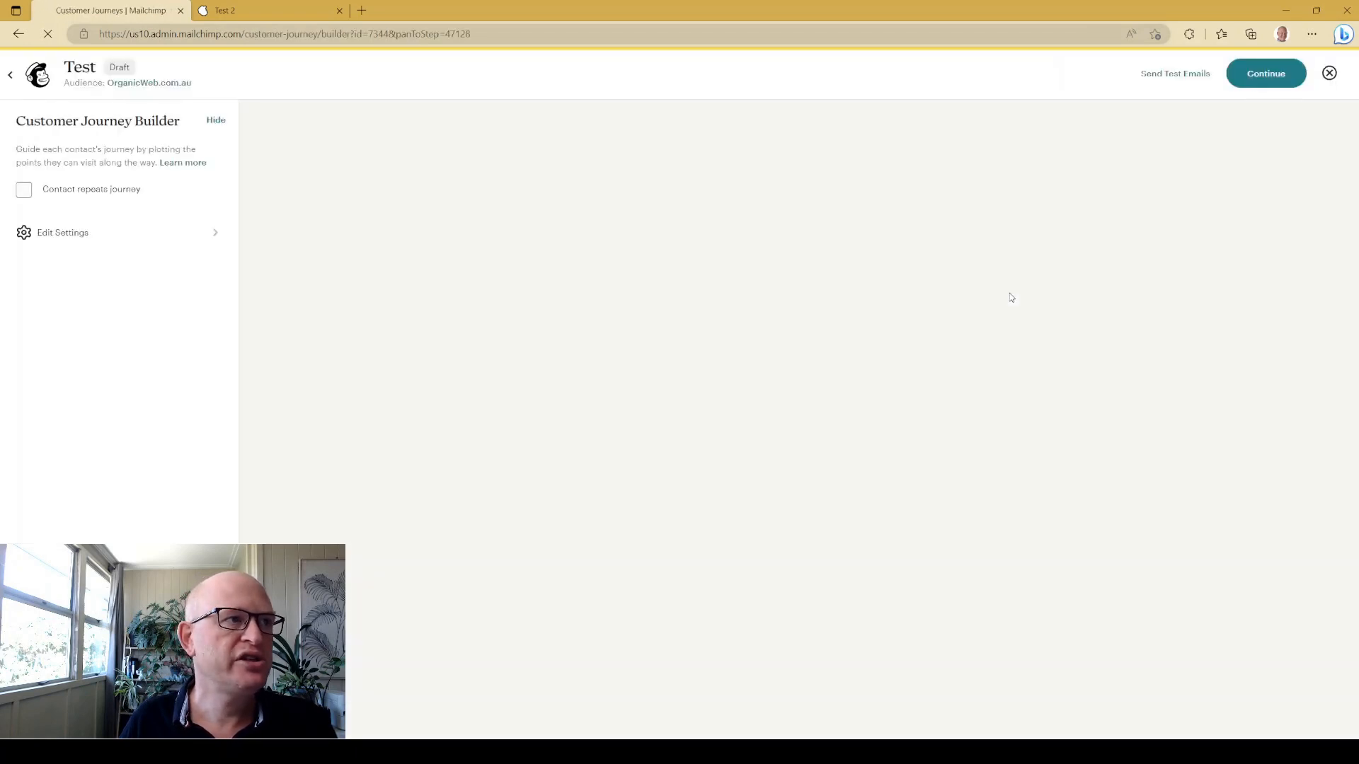
Turn on the Test journey with Drive audience actions as its goal, and continue to the Customer Journeys overview
{"action": "left_click", "coordinate": [1271, 72]}
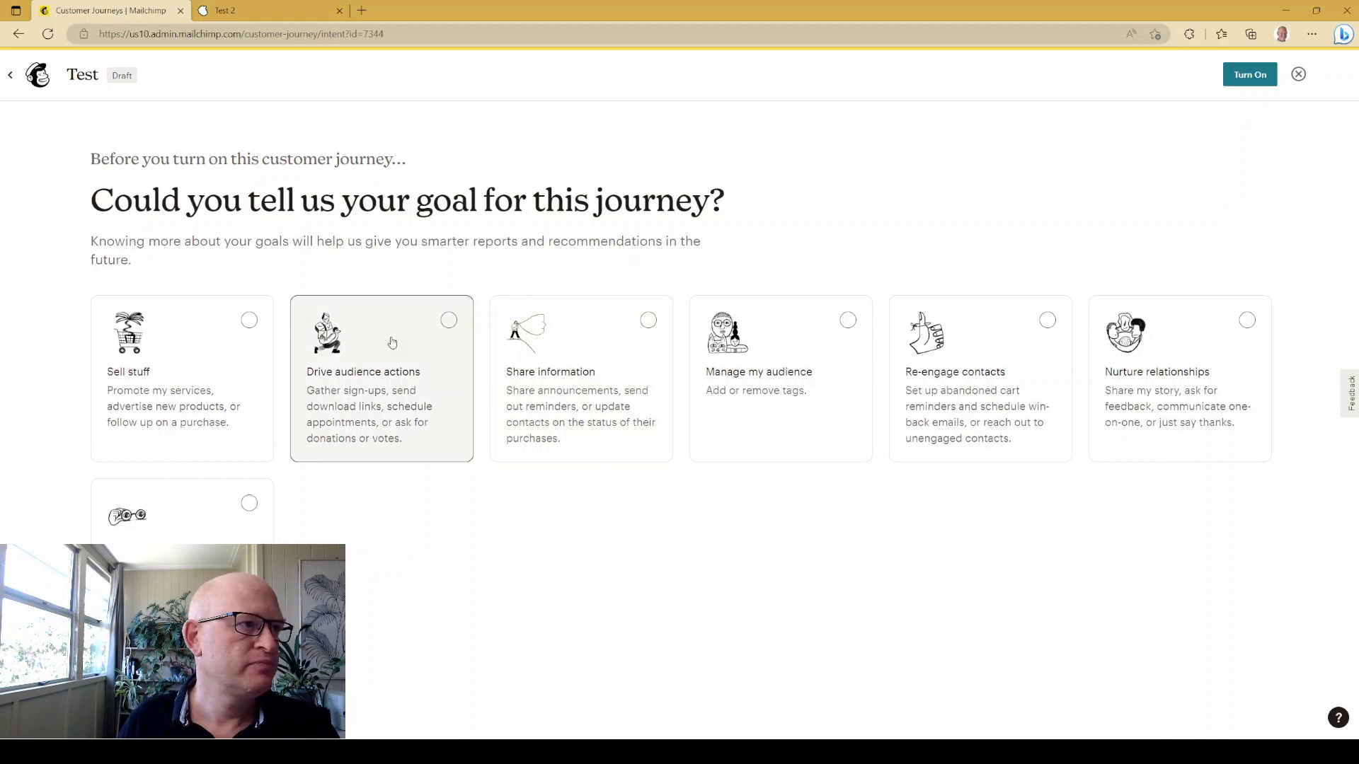
{"action": "left_click", "coordinate": [424, 330]}
{"action": "left_click", "coordinate": [1252, 74]}
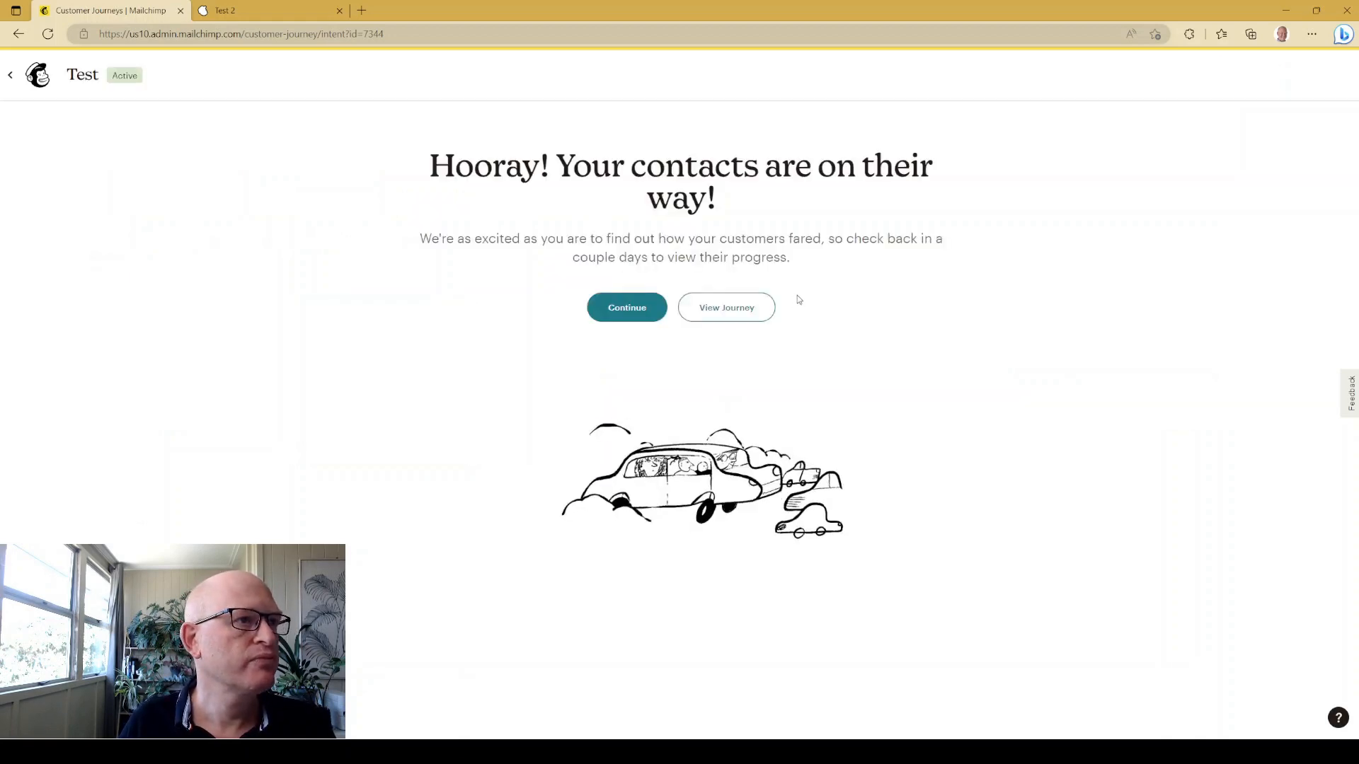
{"action": "left_click", "coordinate": [625, 308]}
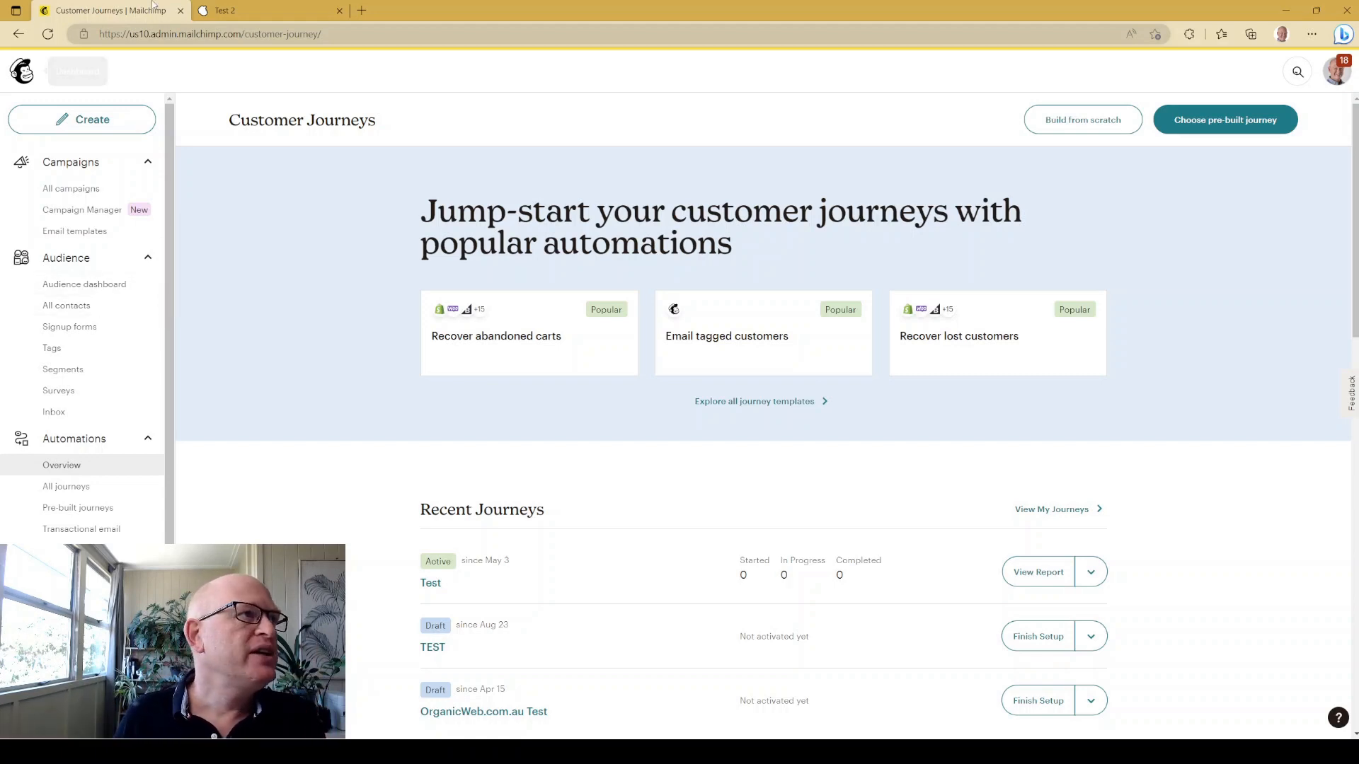
Review the live landing page's email address field without submitting the form, and go back to the Customer Journeys overview
{"action": "left_click", "coordinate": [312, 10]}
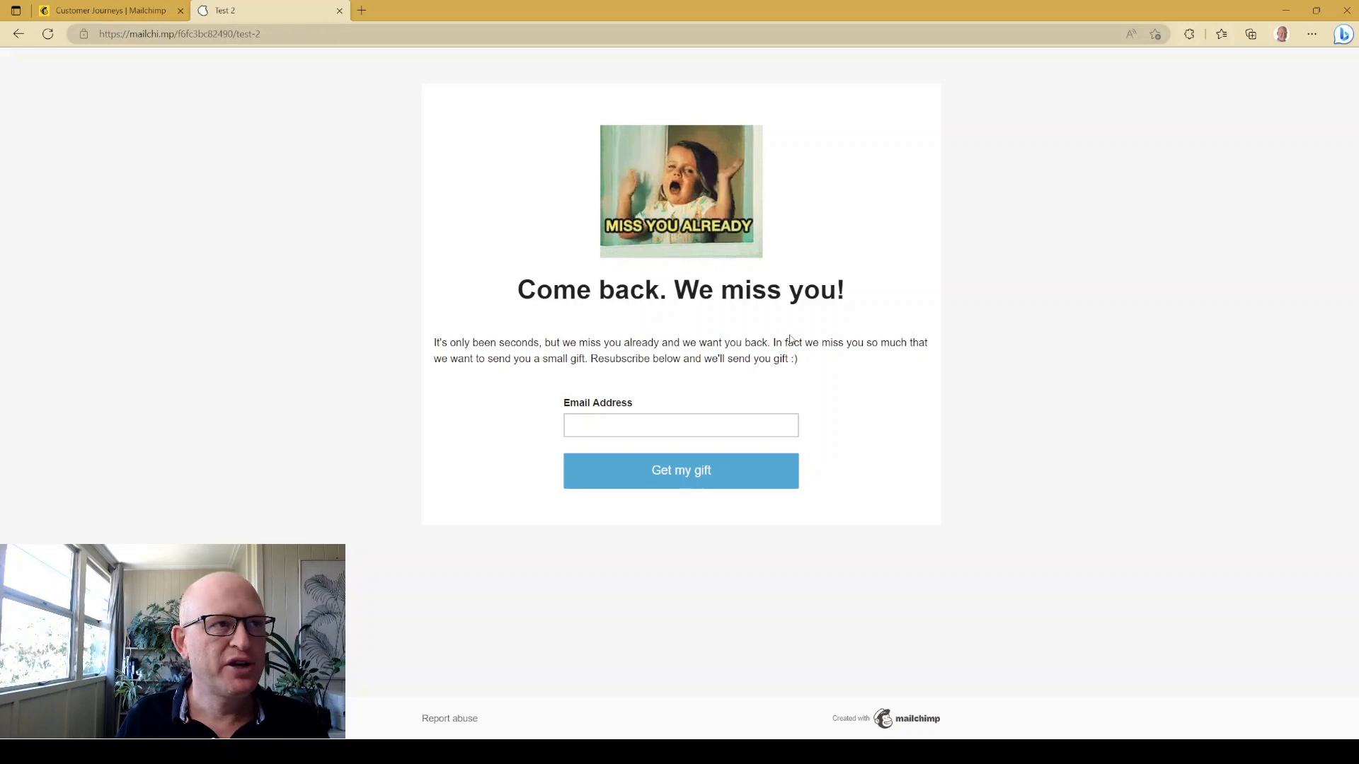
{"action": "left_click", "coordinate": [771, 428]}
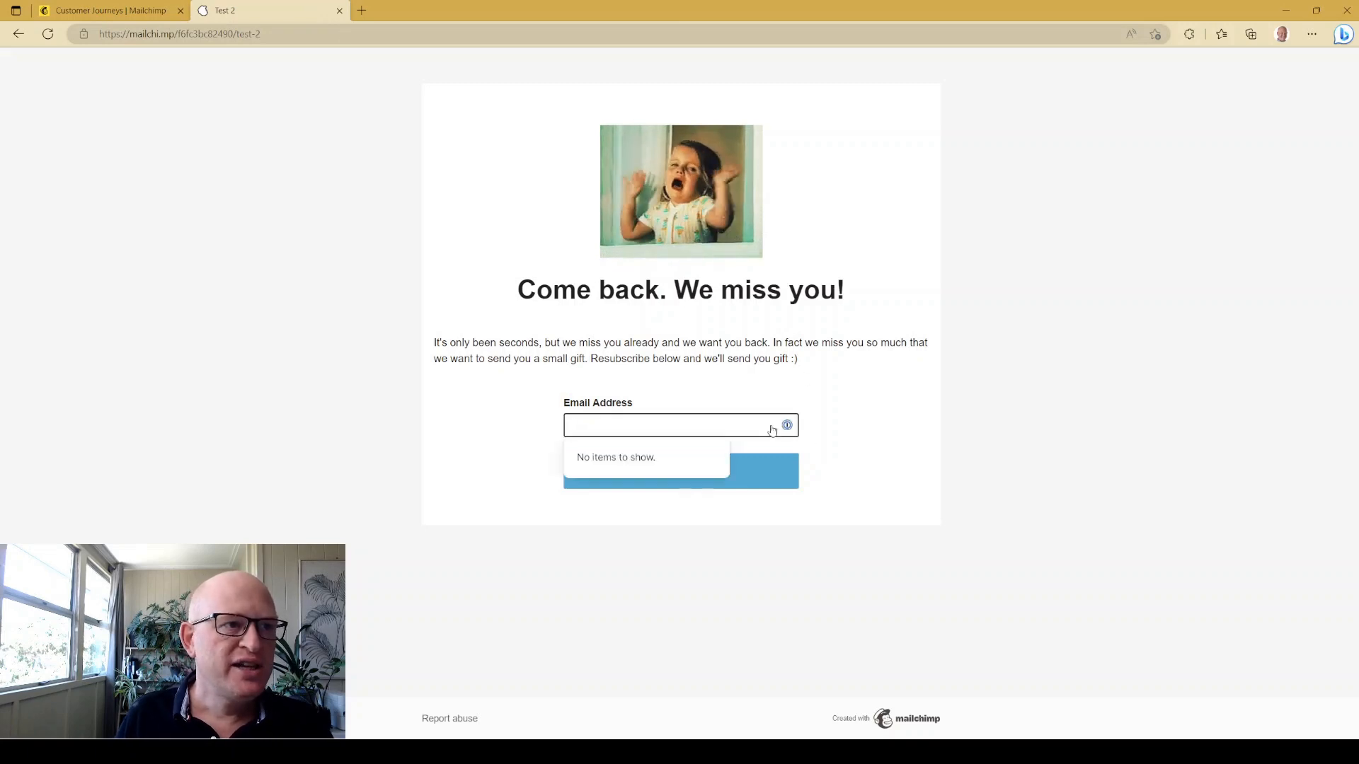
{"action": "left_click", "coordinate": [892, 393]}
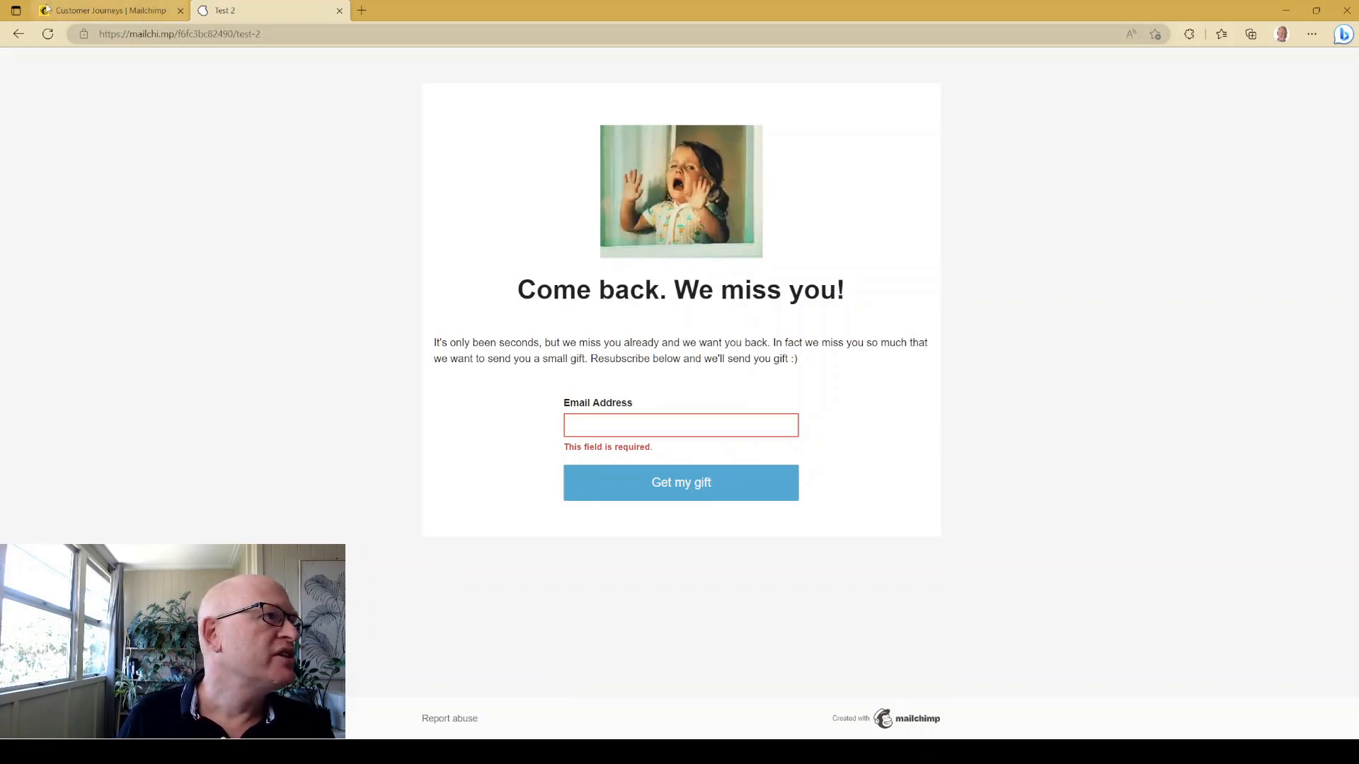
{"action": "left_click", "coordinate": [110, 10]}
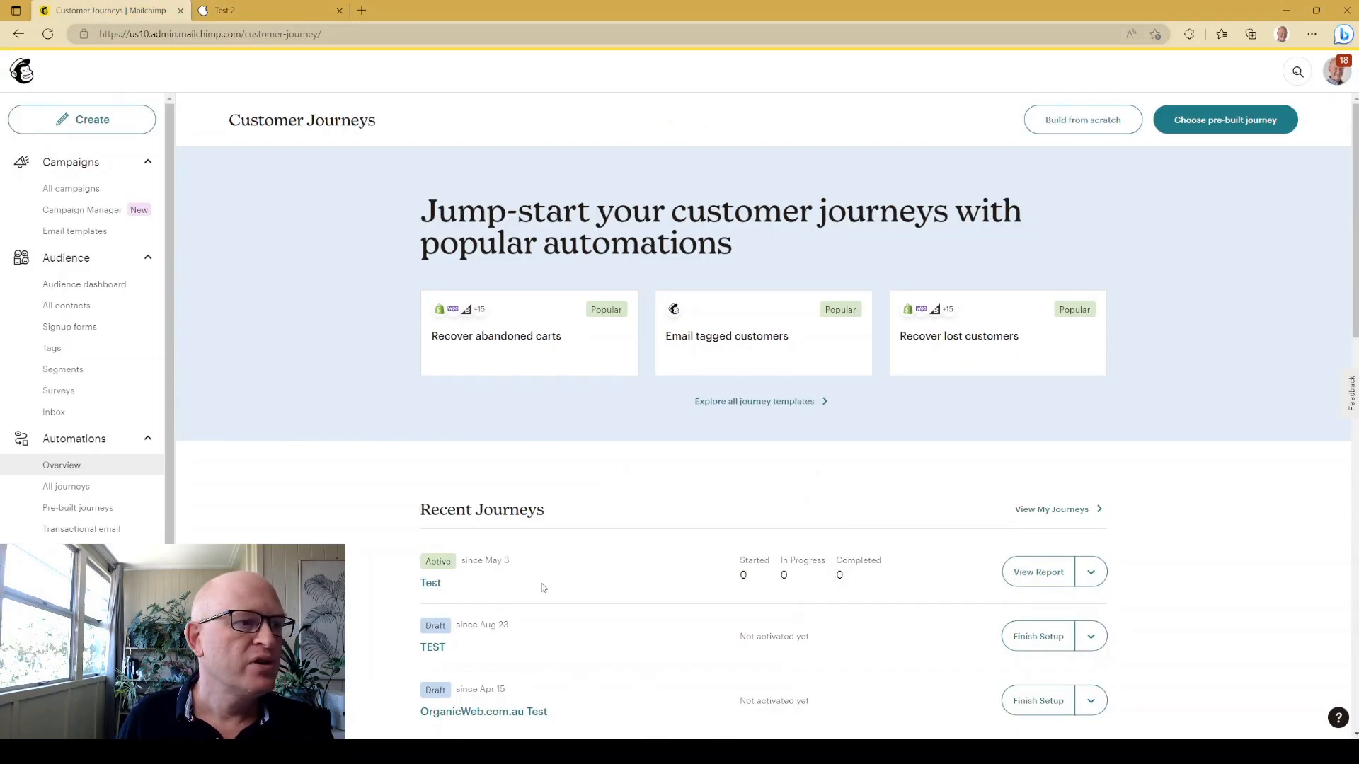